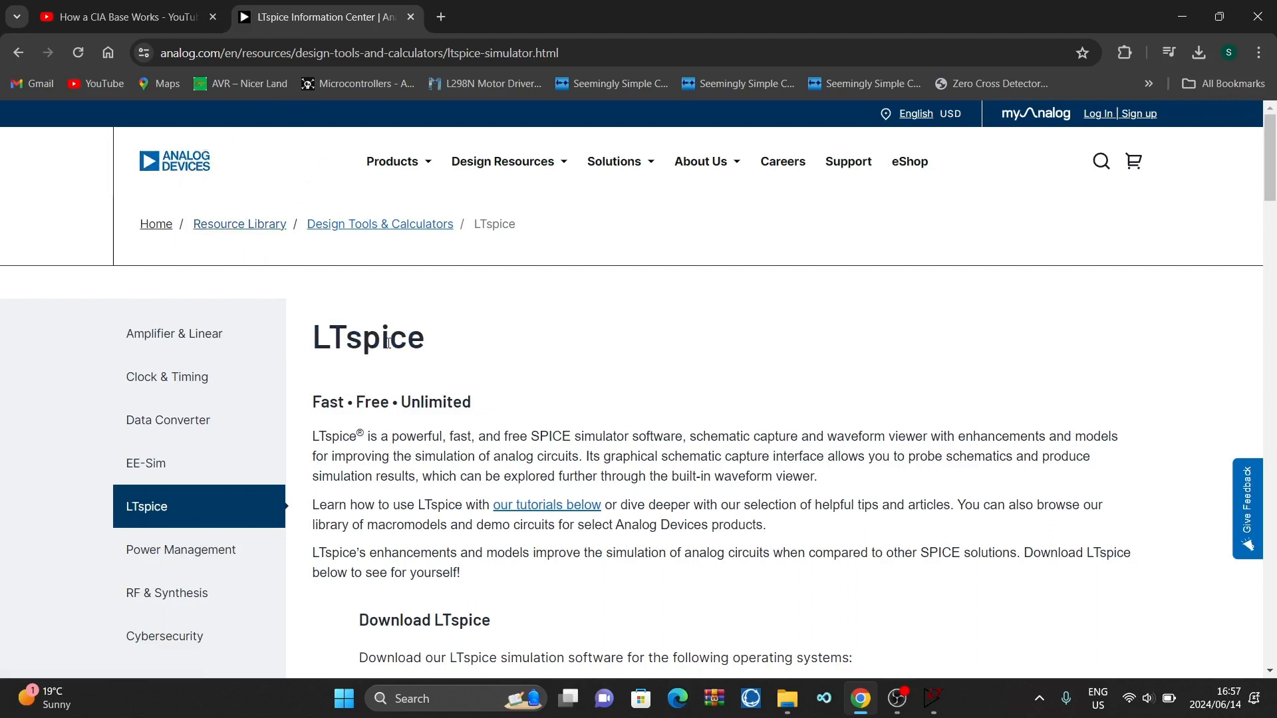
Review the LTspice download options and versions for Windows and MacOS, including LTspice XVII for Windows.
{"action": "scroll", "coordinate": [374, 465], "scroll_direction": "down", "scroll_amount": 2}
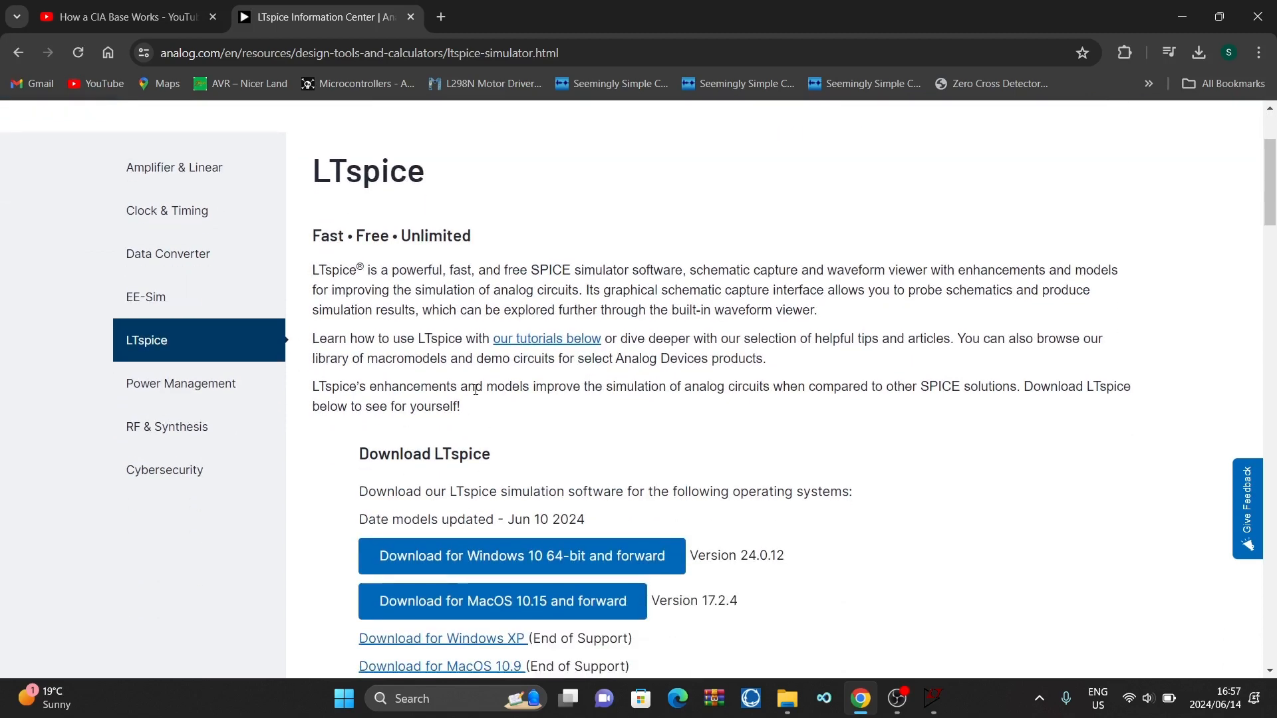
{"action": "scroll", "coordinate": [475, 389], "scroll_direction": "down", "scroll_amount": 1}
{"action": "scroll", "coordinate": [474, 400], "scroll_direction": "up", "scroll_amount": 3}
{"action": "scroll", "coordinate": [470, 409], "scroll_direction": "down", "scroll_amount": 3}
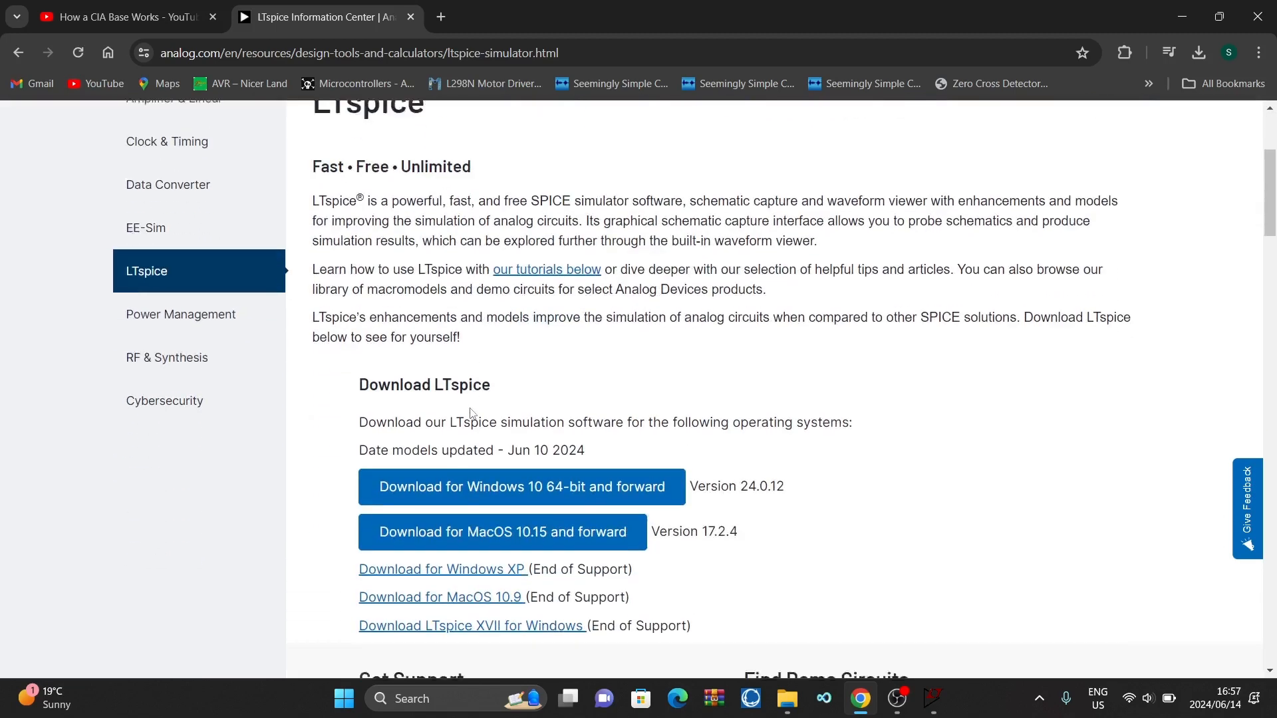
{"action": "scroll", "coordinate": [470, 412], "scroll_direction": "down", "scroll_amount": 1}
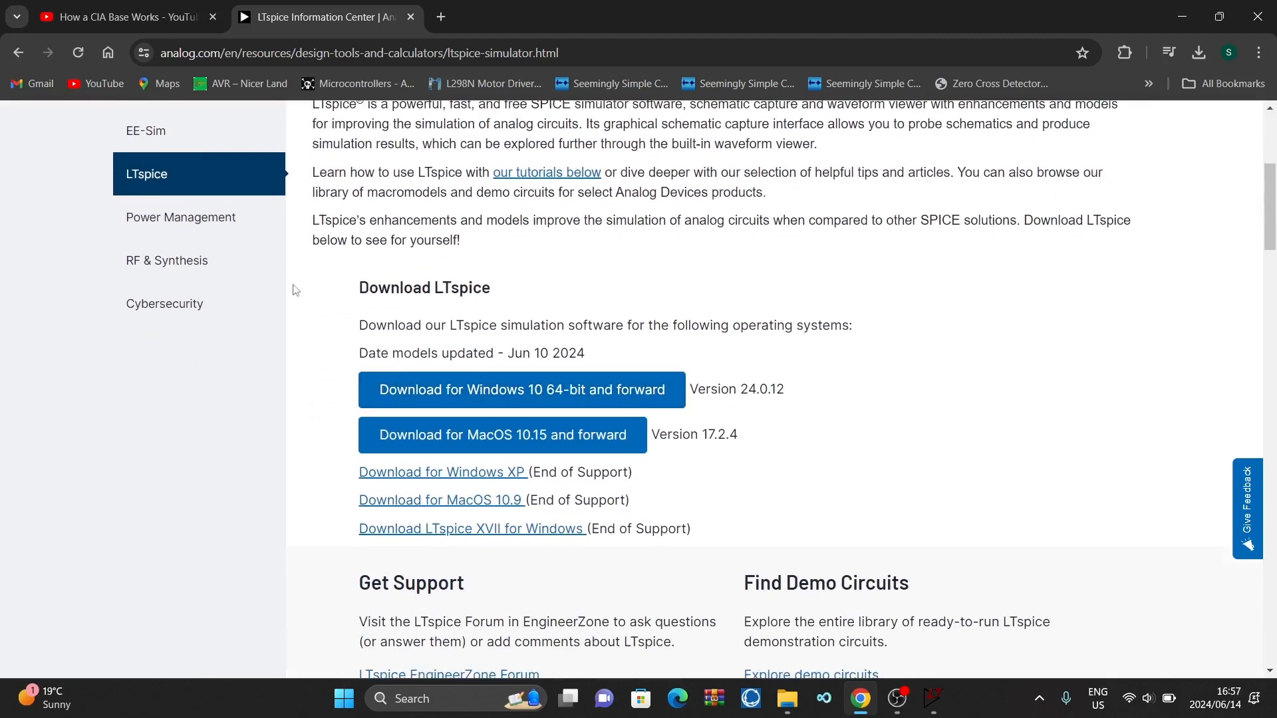
{"action": "scroll", "coordinate": [399, 293], "scroll_direction": "up", "scroll_amount": 3}
{"action": "scroll", "coordinate": [389, 366], "scroll_direction": "down", "scroll_amount": 3}
{"action": "left_click_drag", "start_coordinate": [359, 288], "coordinate": [507, 288]}
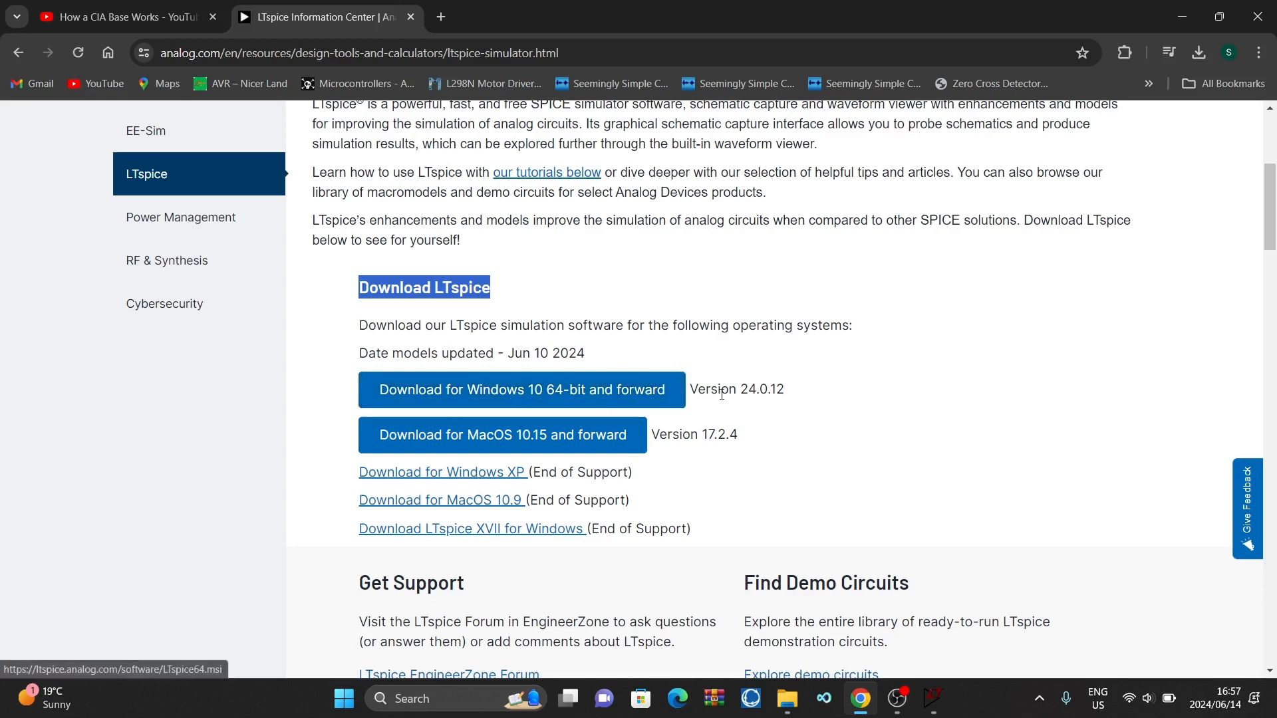
{"action": "left_click_drag", "start_coordinate": [736, 390], "coordinate": [780, 389]}
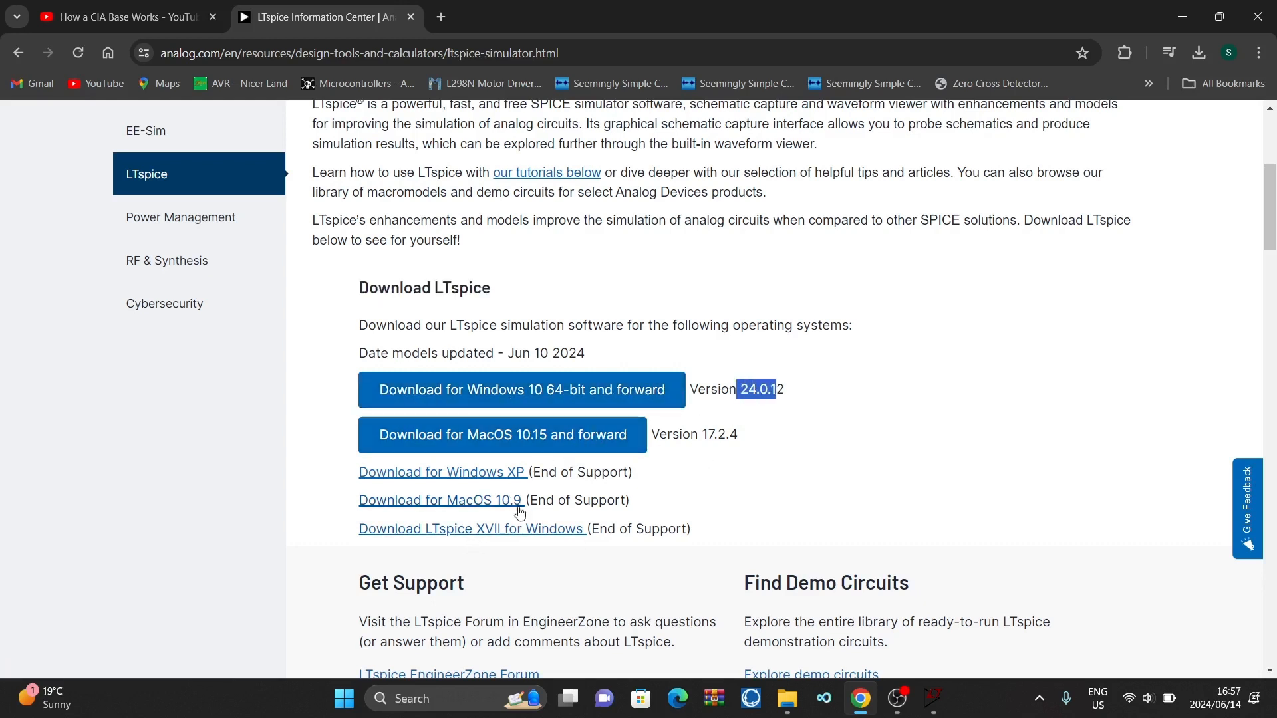
{"action": "left_click_drag", "start_coordinate": [350, 532], "coordinate": [588, 530]}
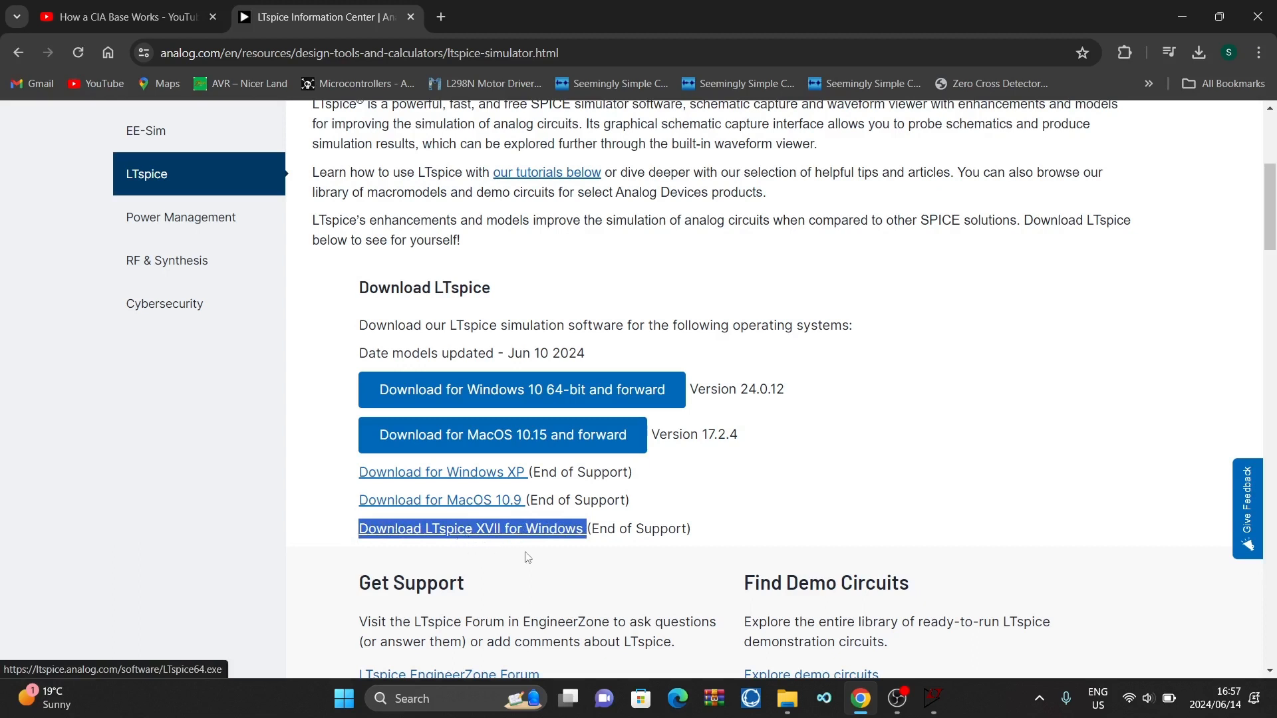
{"action": "left_click", "coordinate": [357, 542]}
{"action": "left_click_drag", "start_coordinate": [357, 541], "coordinate": [585, 529]}
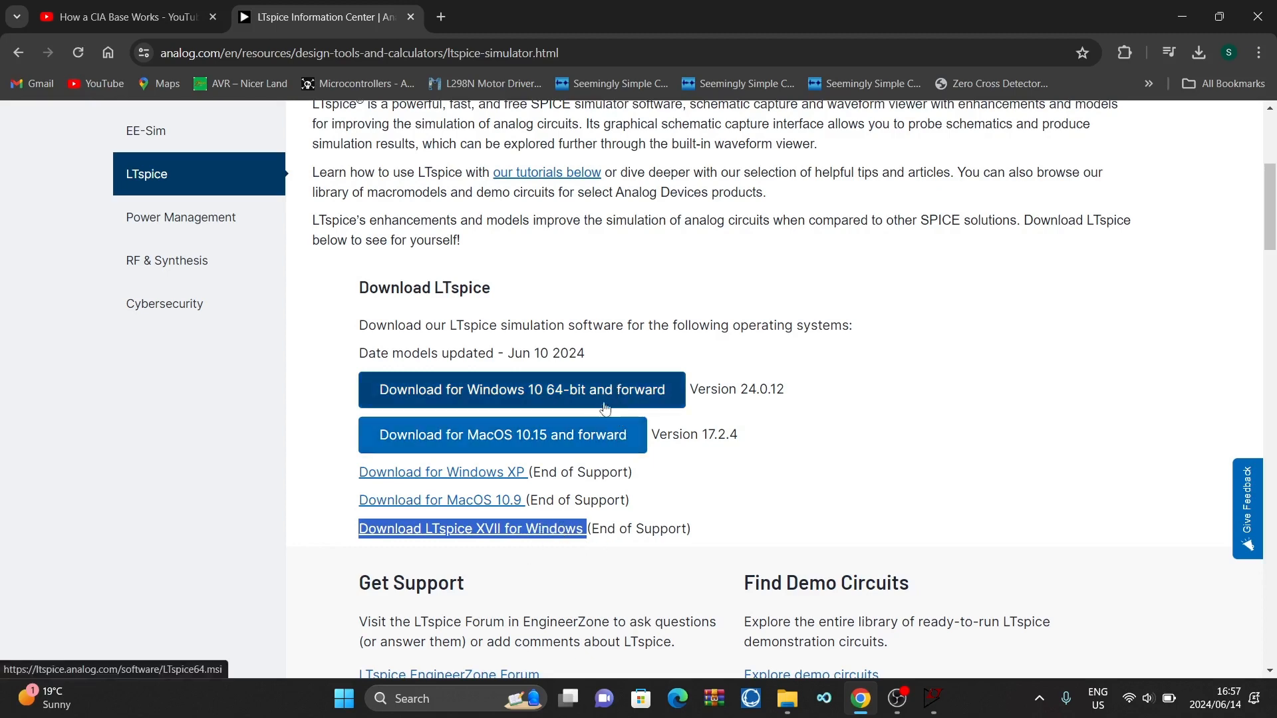
Look through the support, demo circuit, instructional video and article sections of the LTspice page.
{"action": "scroll", "coordinate": [468, 546], "scroll_direction": "down", "scroll_amount": 3}
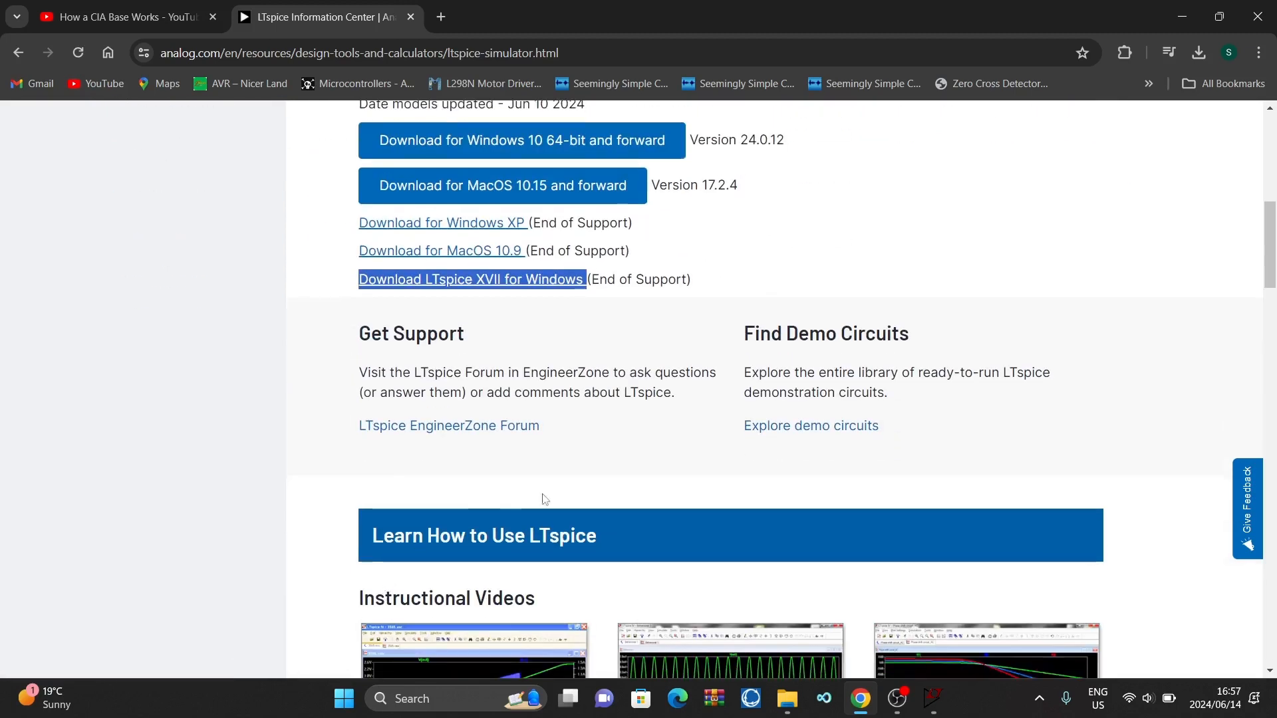
{"action": "scroll", "coordinate": [460, 466], "scroll_direction": "down", "scroll_amount": 2}
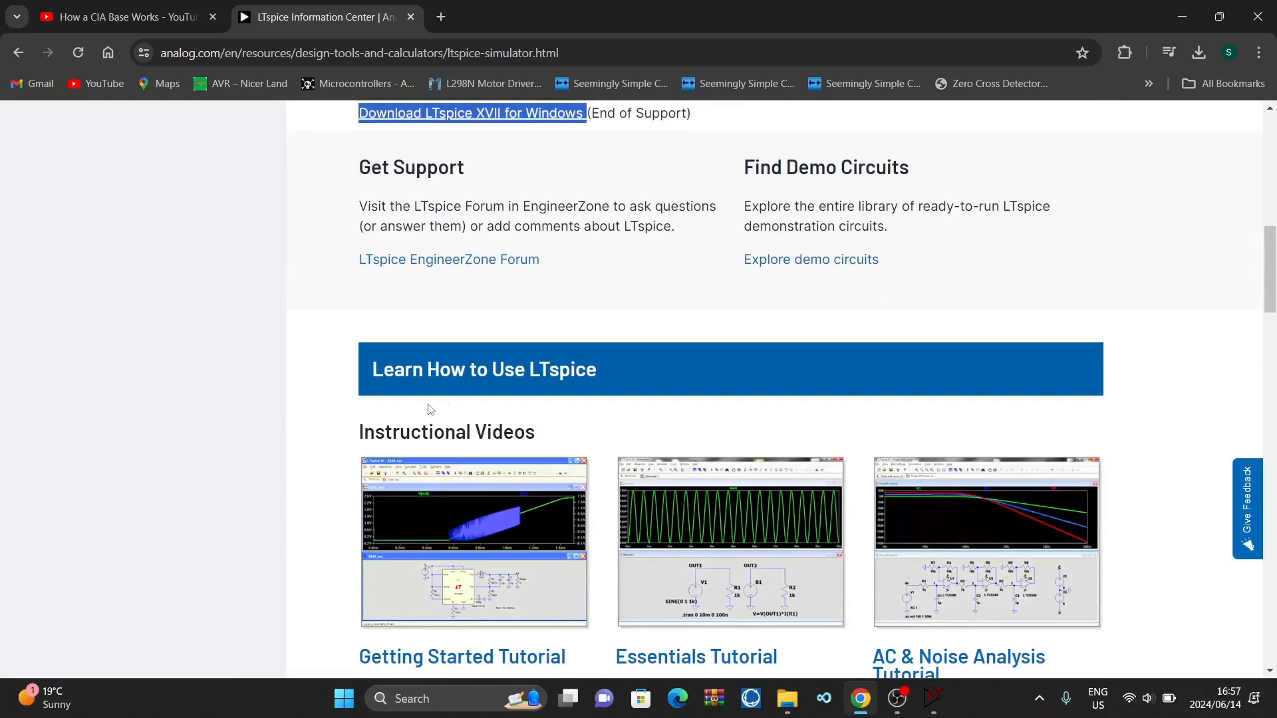
{"action": "scroll", "coordinate": [849, 581], "scroll_direction": "down", "scroll_amount": 2}
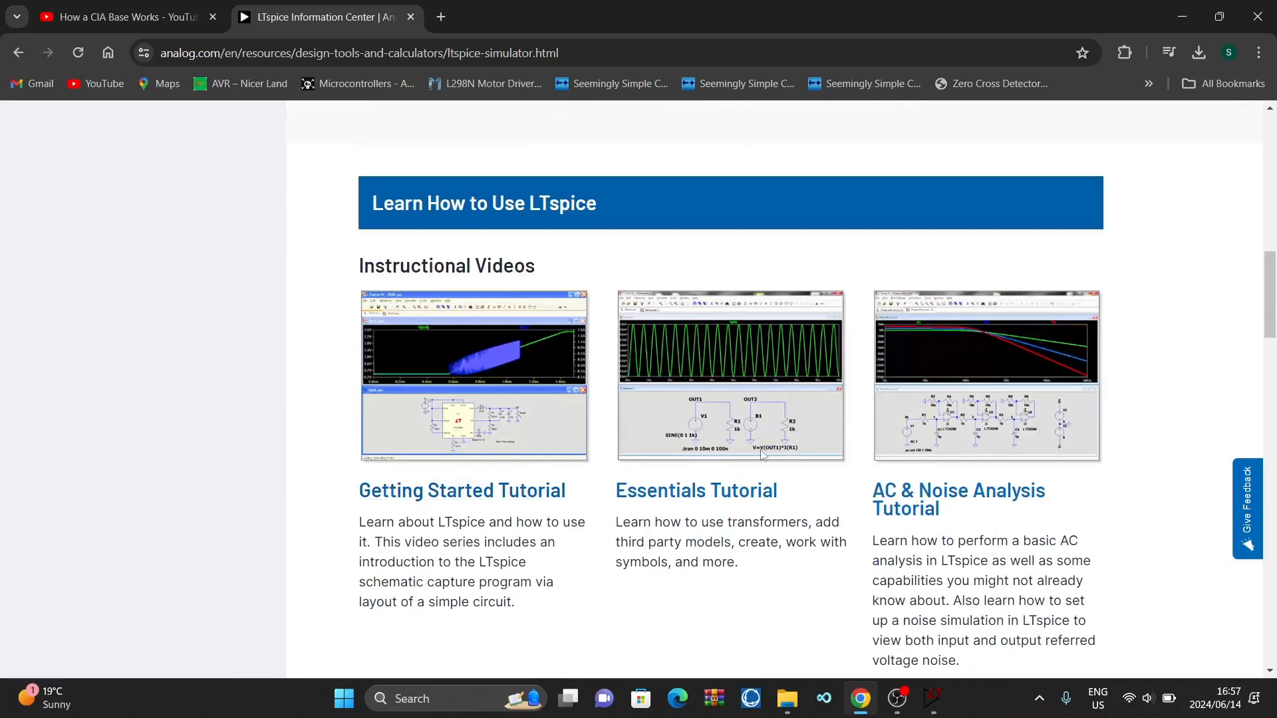
{"action": "scroll", "coordinate": [896, 439], "scroll_direction": "down", "scroll_amount": 2}
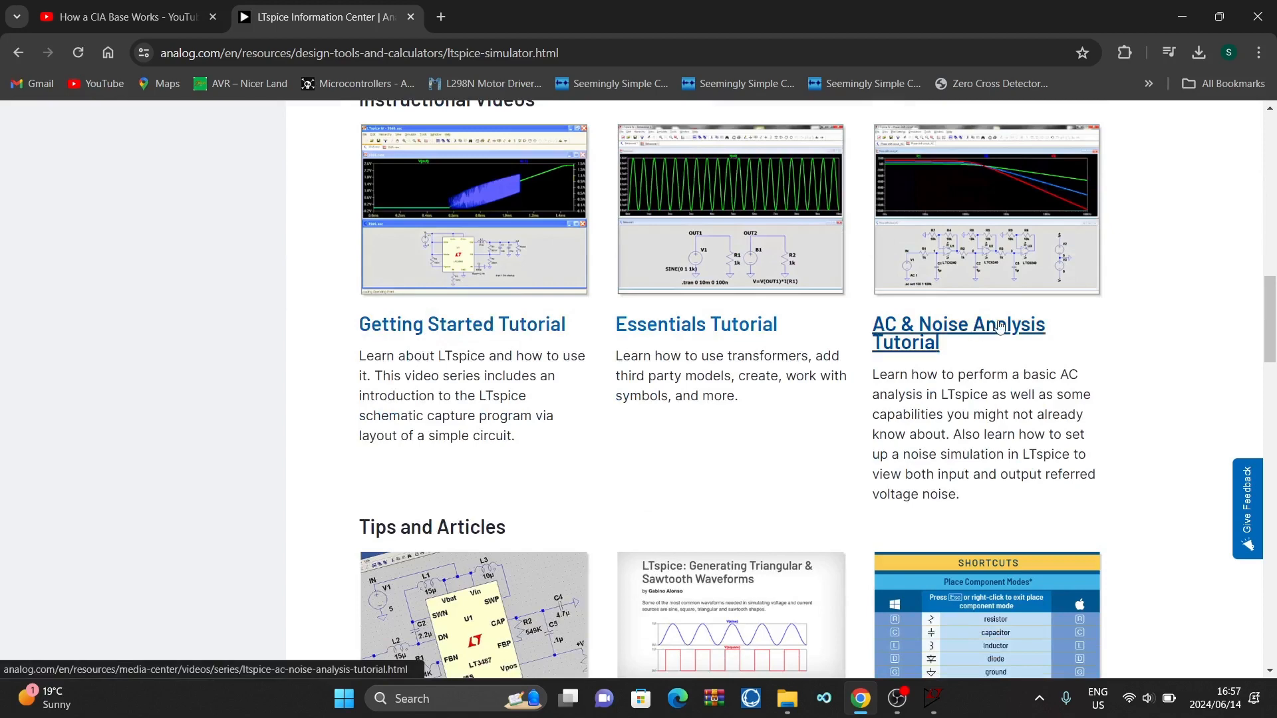
{"action": "scroll", "coordinate": [463, 474], "scroll_direction": "down", "scroll_amount": 2}
{"action": "scroll", "coordinate": [507, 406], "scroll_direction": "up", "scroll_amount": 3}
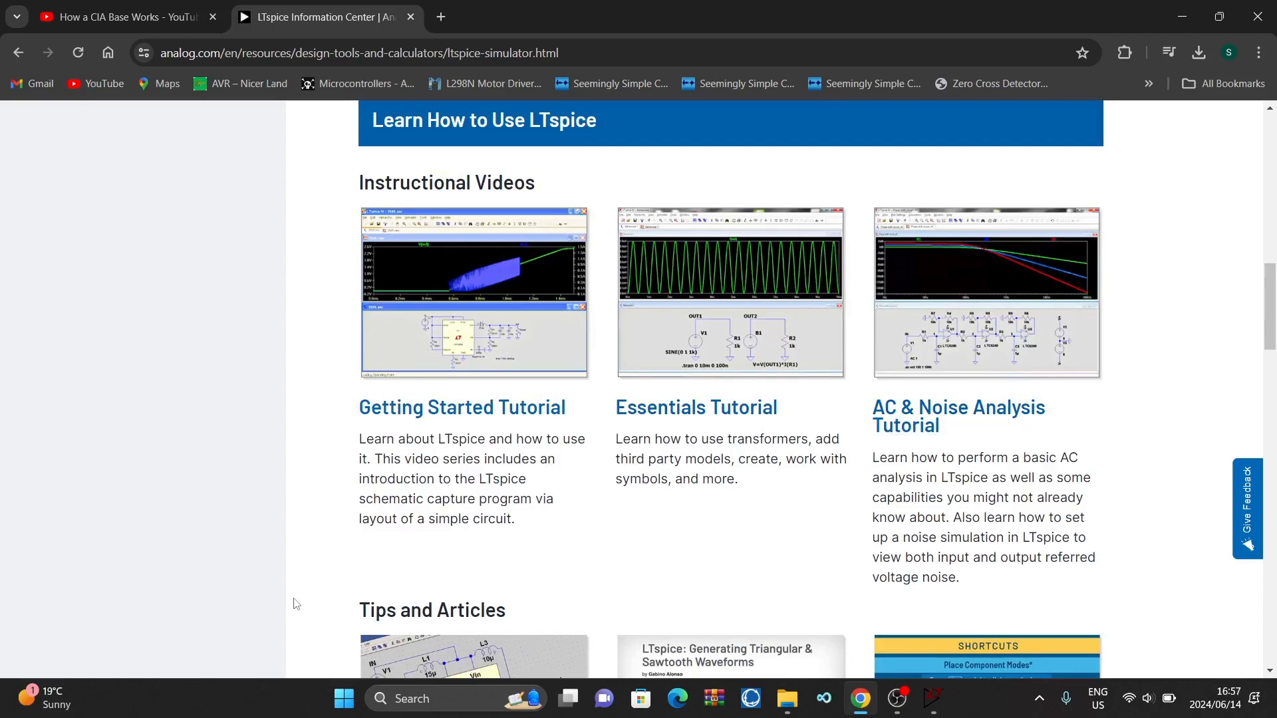
{"action": "scroll", "coordinate": [455, 594], "scroll_direction": "down", "scroll_amount": 5}
{"action": "scroll", "coordinate": [455, 594], "scroll_direction": "down", "scroll_amount": 1}
{"action": "scroll", "coordinate": [430, 340], "scroll_direction": "up", "scroll_amount": 10}
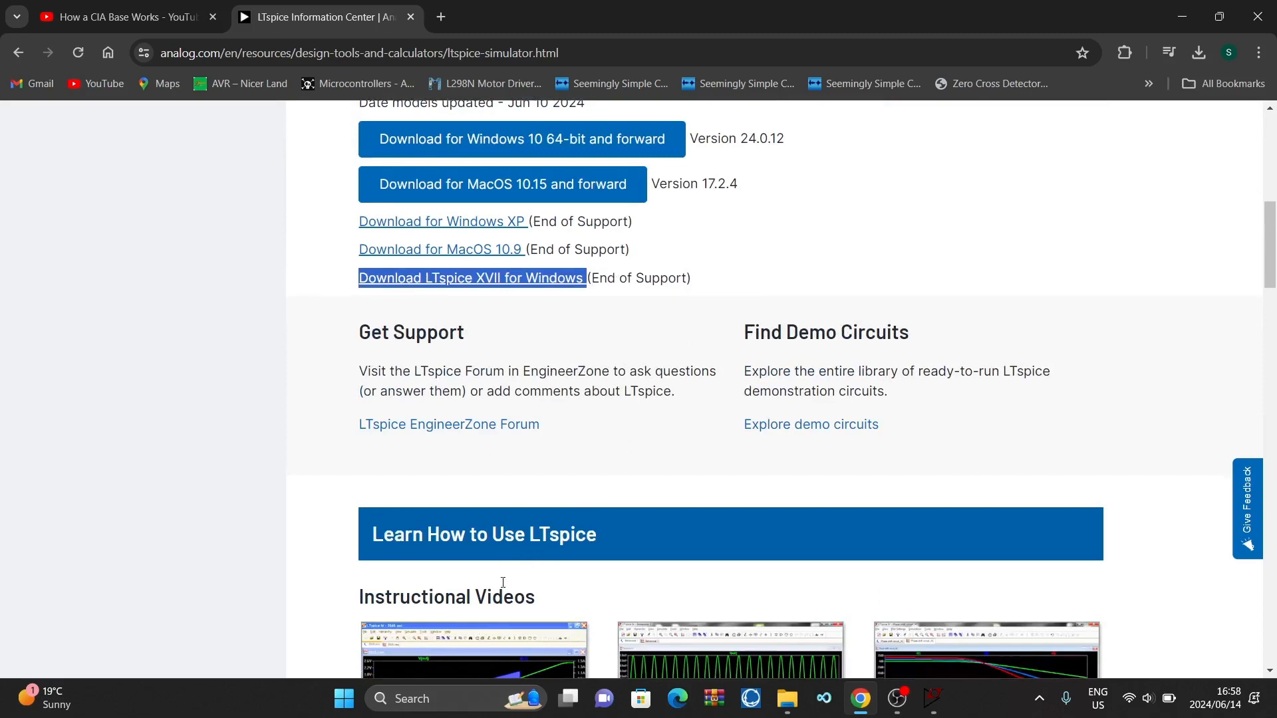
{"action": "scroll", "coordinate": [419, 472], "scroll_direction": "down", "scroll_amount": 3}
{"action": "scroll", "coordinate": [532, 420], "scroll_direction": "up", "scroll_amount": 4}
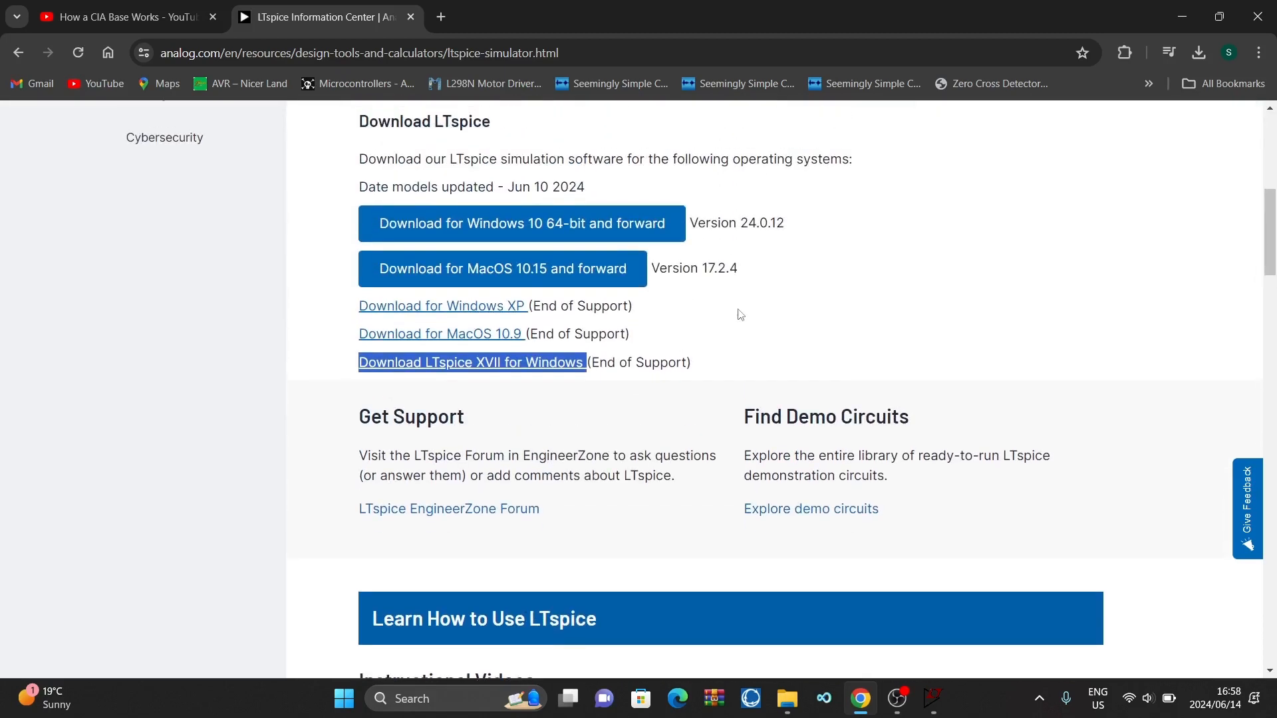
Download both LTspice XVII for Windows and the version for Windows 10 64-bit and forward.
{"action": "left_click", "coordinate": [558, 367]}
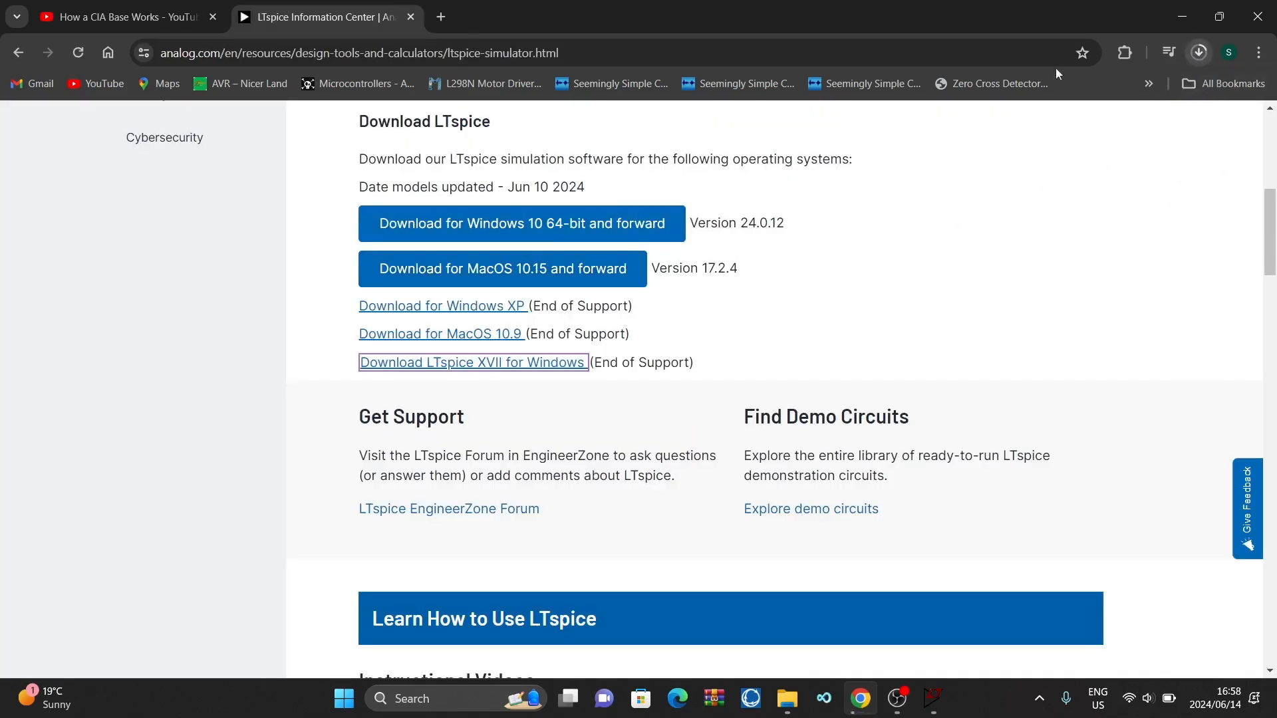
{"action": "left_click", "coordinate": [500, 230]}
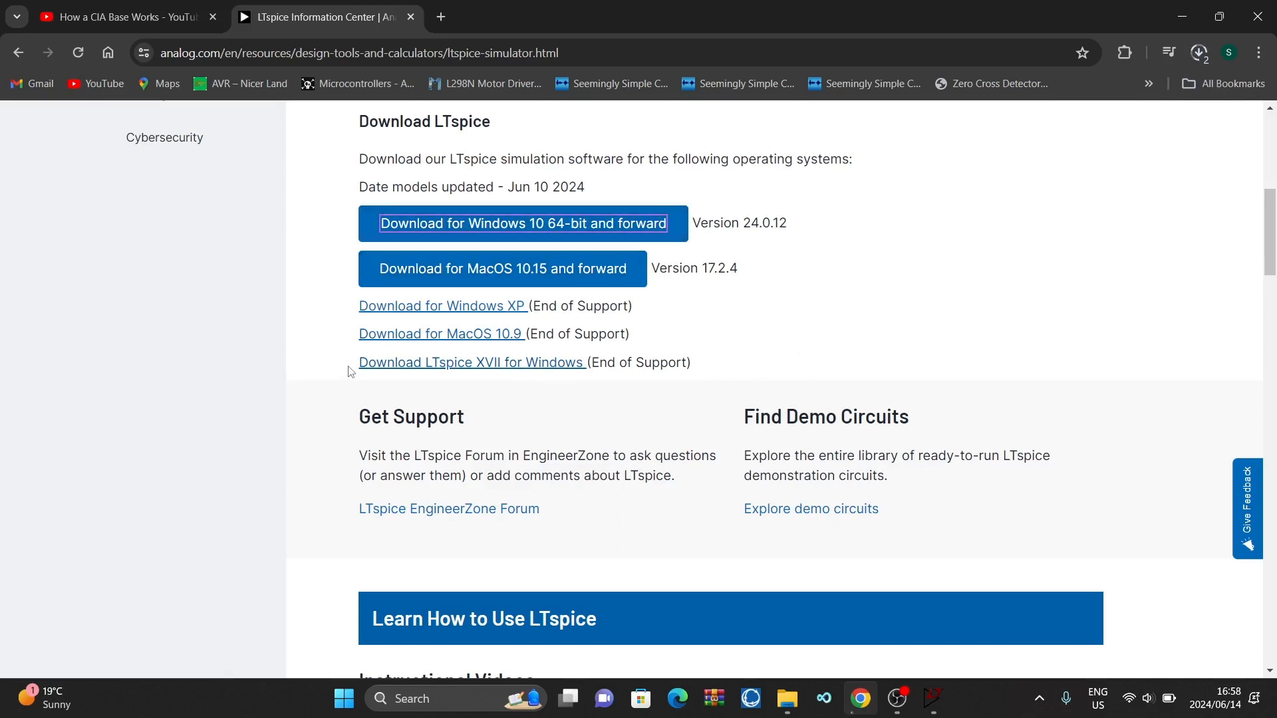
{"action": "left_click_drag", "start_coordinate": [351, 370], "coordinate": [584, 376]}
{"action": "left_click", "coordinate": [923, 286]}
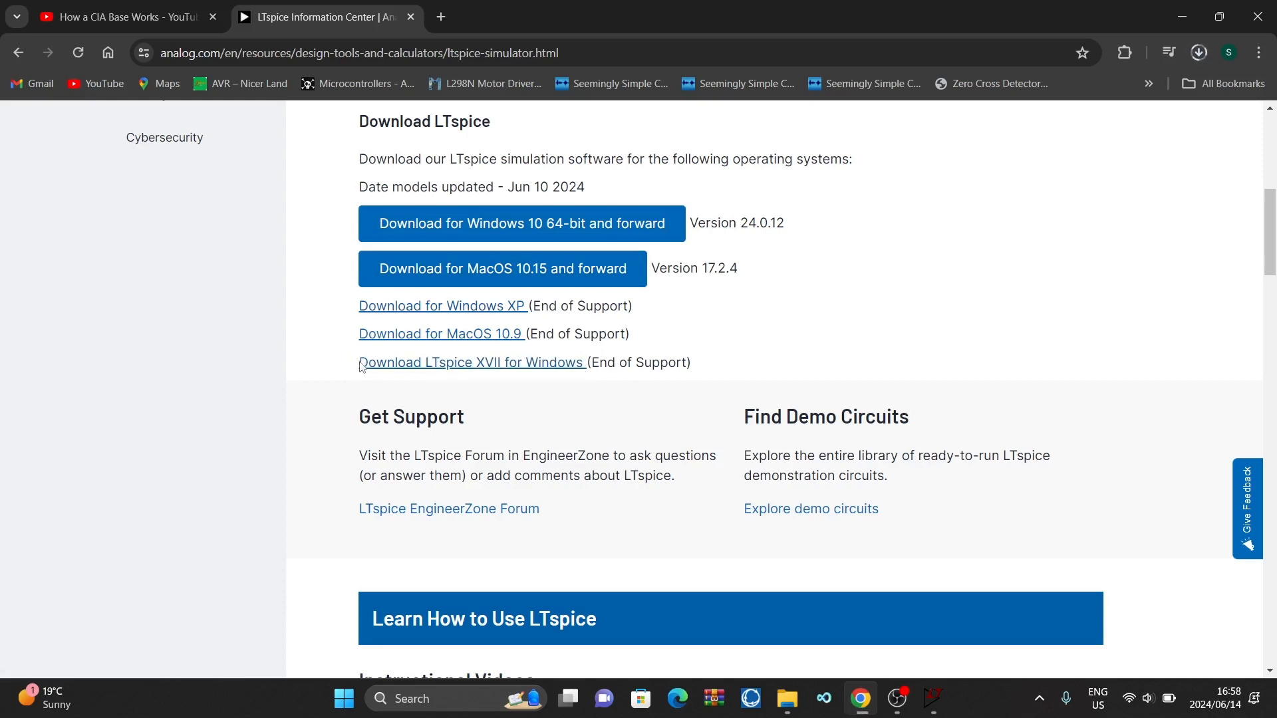
{"action": "left_click_drag", "start_coordinate": [357, 366], "coordinate": [590, 380]}
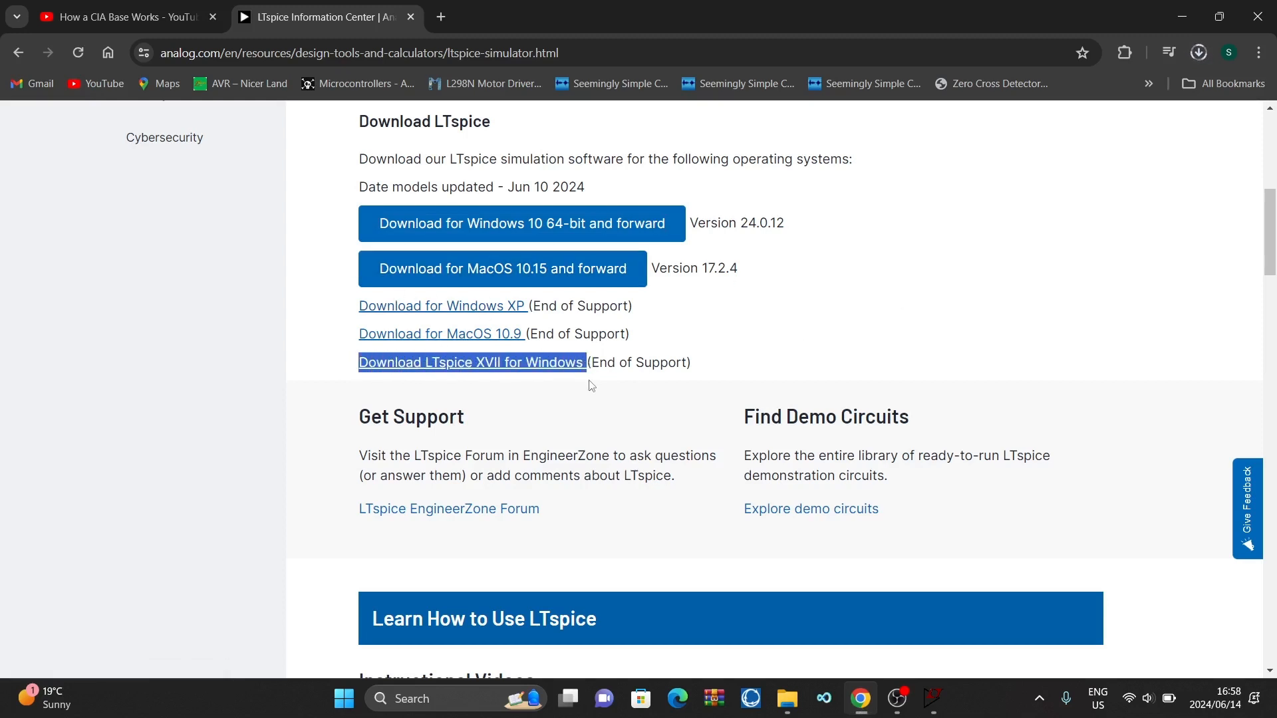
{"action": "left_click", "coordinate": [662, 224]}
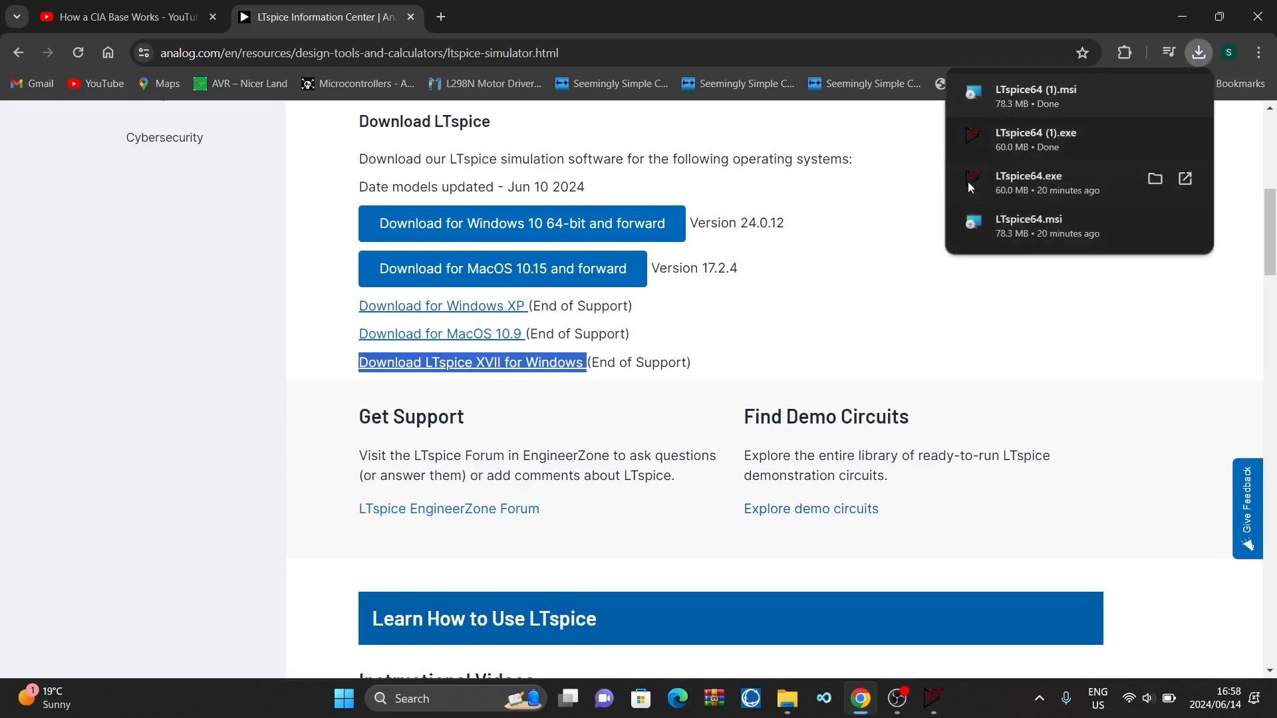
{"action": "left_click", "coordinate": [844, 234]}
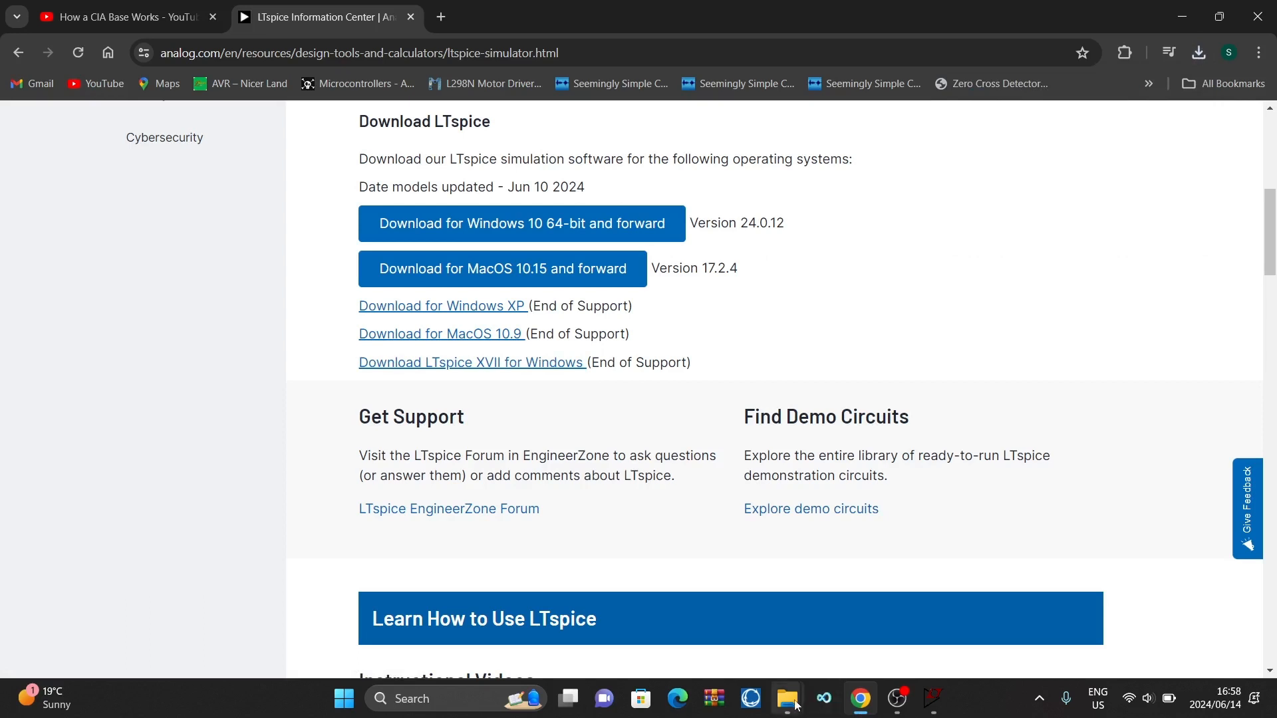
Switch to the 2024 folder in File Explorer, launch the LTspice64 Windows Installer package and cancel its setup wizard.
{"action": "mouse_move", "coordinate": [787, 698]}
{"action": "left_click", "coordinate": [827, 647]}
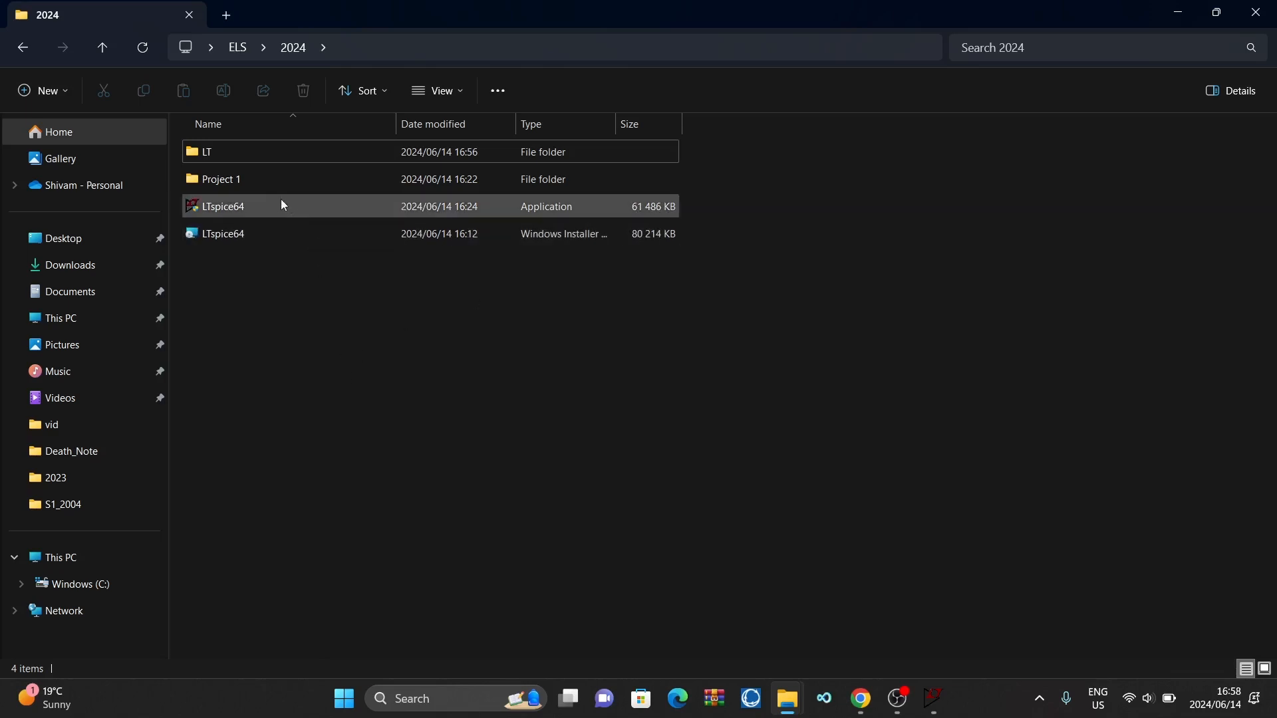
{"action": "double_click", "coordinate": [343, 234]}
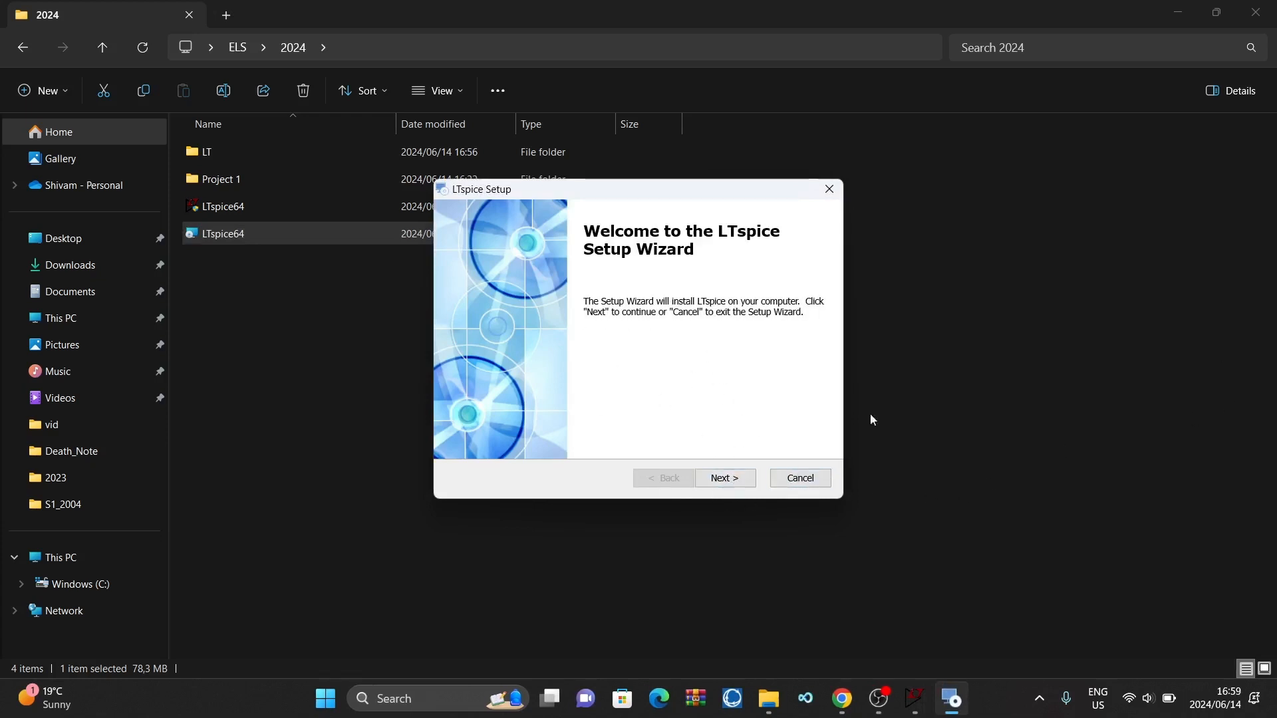
{"action": "left_click", "coordinate": [801, 479]}
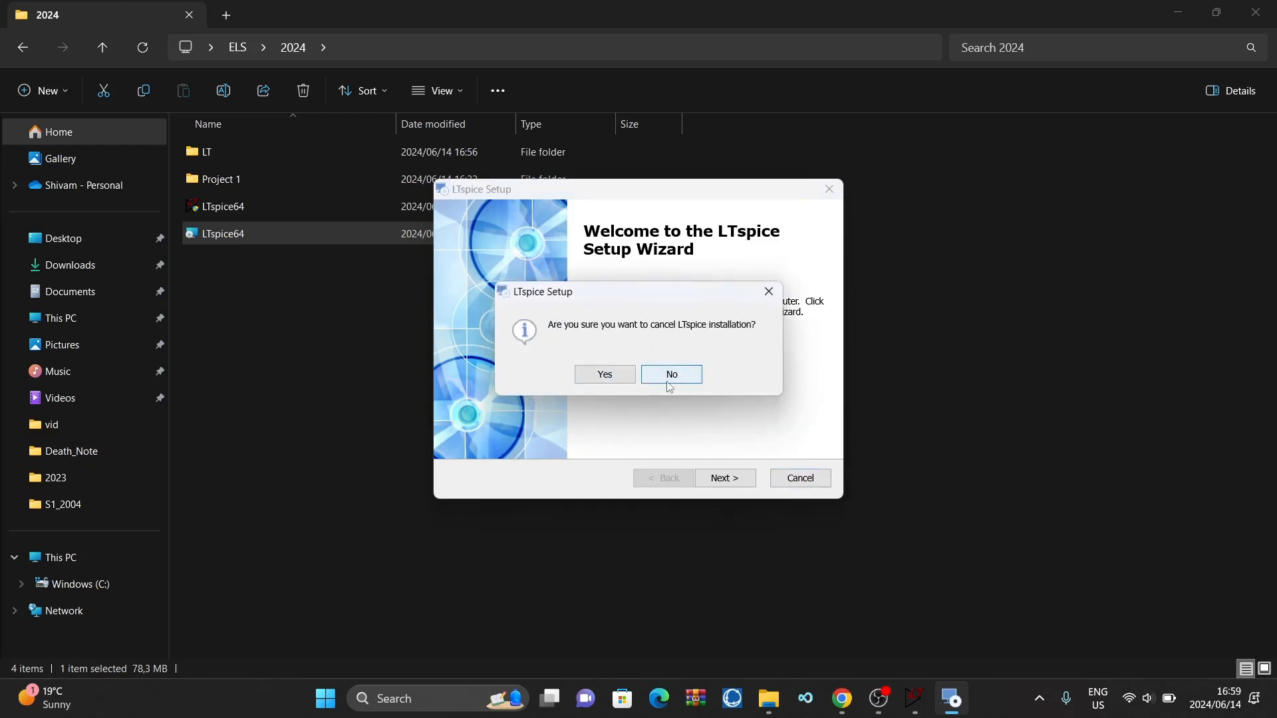
{"action": "left_click", "coordinate": [688, 378]}
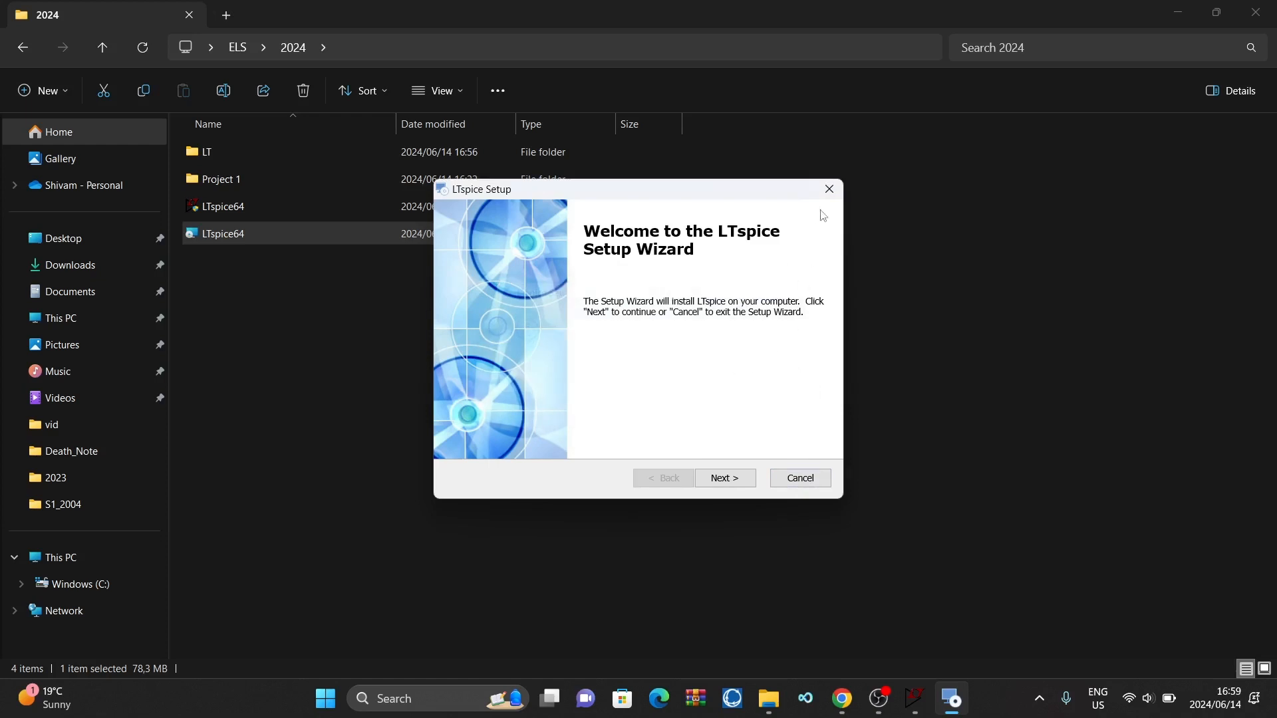
{"action": "left_click", "coordinate": [829, 189]}
{"action": "left_click", "coordinate": [581, 373]}
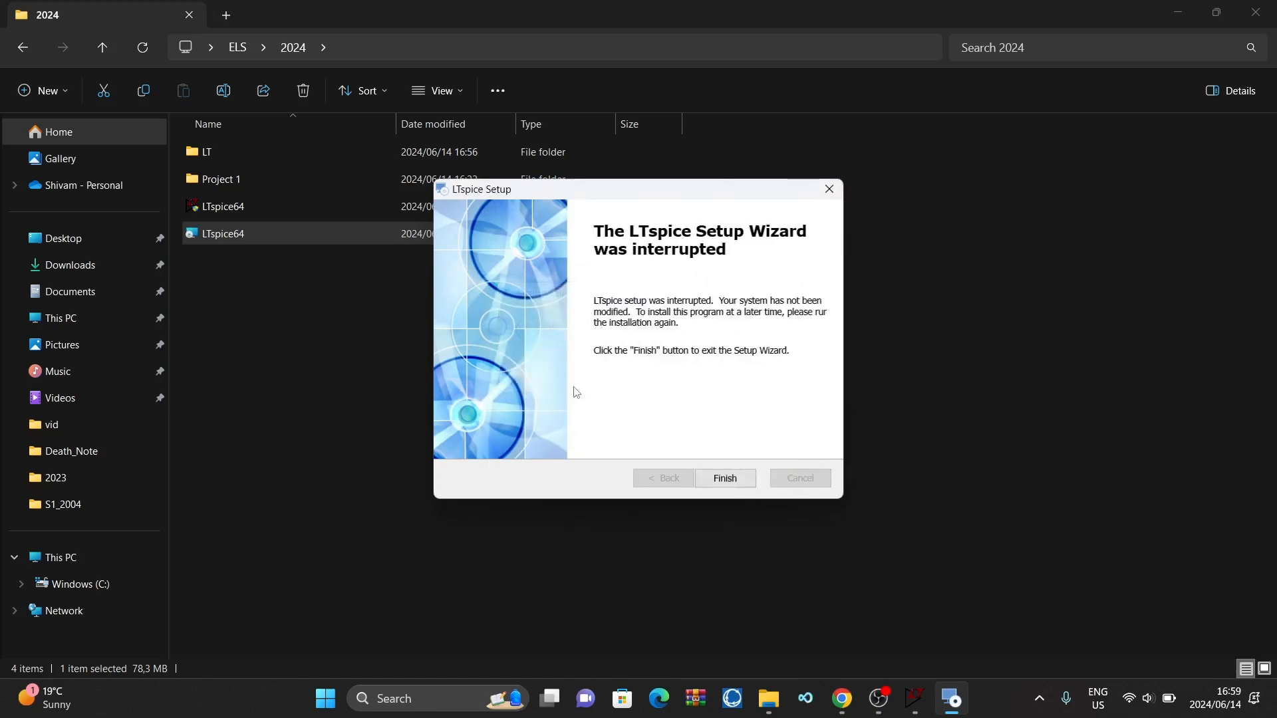
{"action": "left_click", "coordinate": [725, 478]}
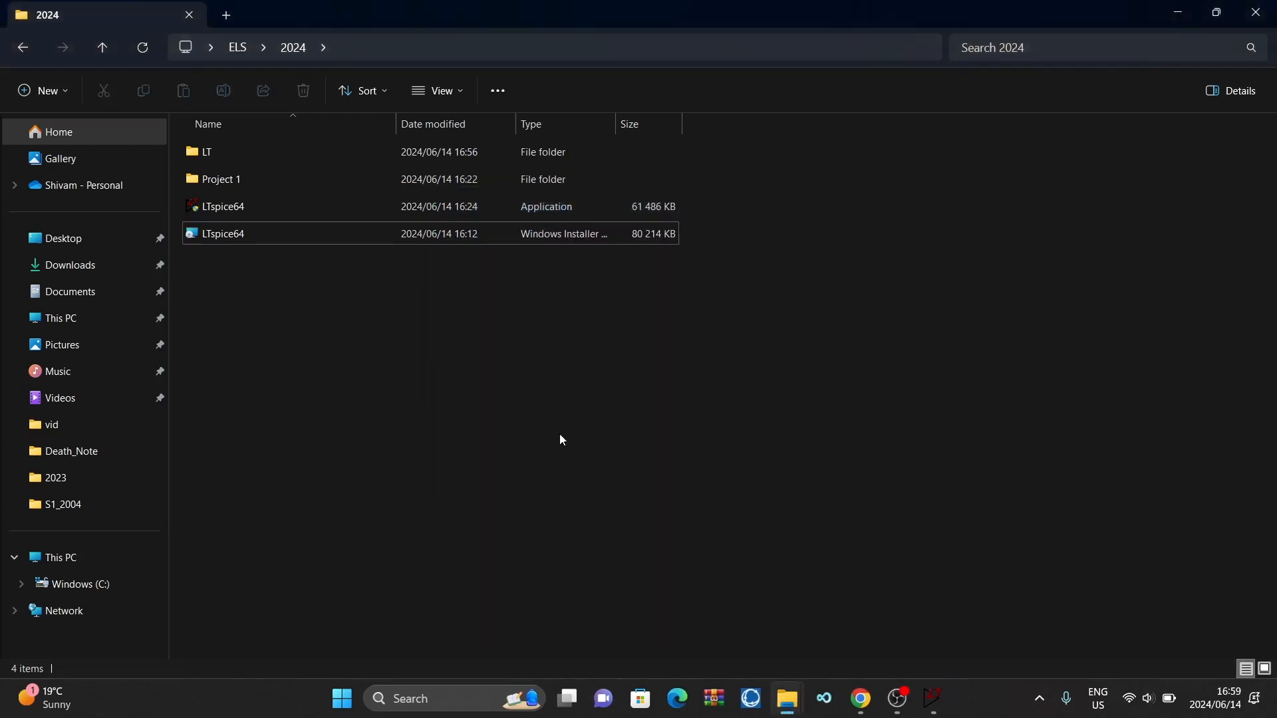
Launch the LTspice64 application installer, accept the license with the x64(64-bit) executable version, and close it without installing.
{"action": "double_click", "coordinate": [443, 205]}
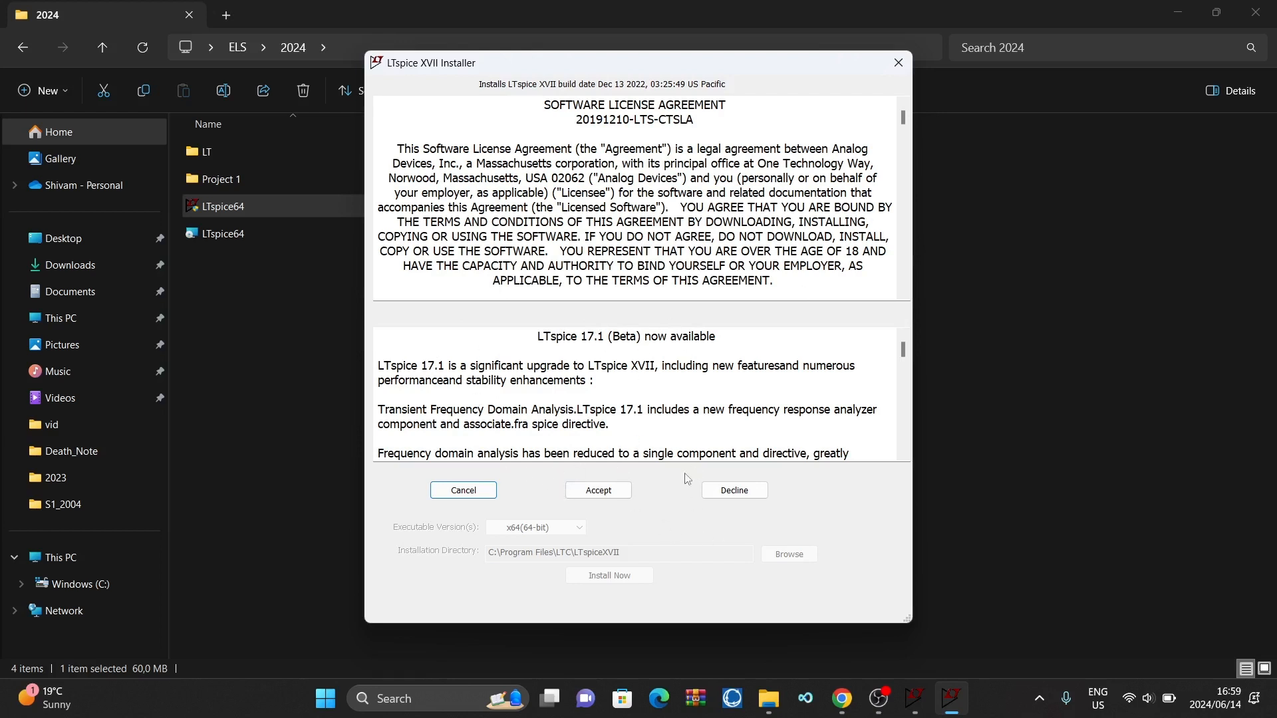
{"action": "left_click", "coordinate": [609, 492]}
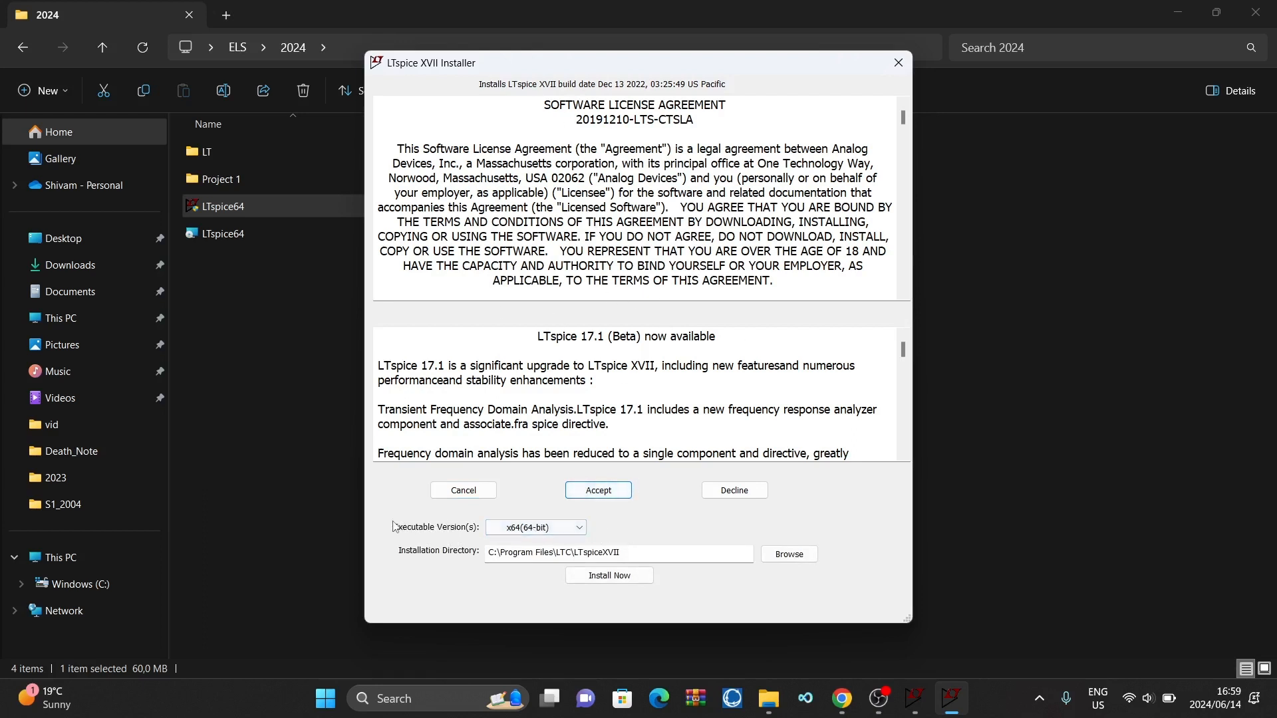
{"action": "left_click", "coordinate": [577, 530]}
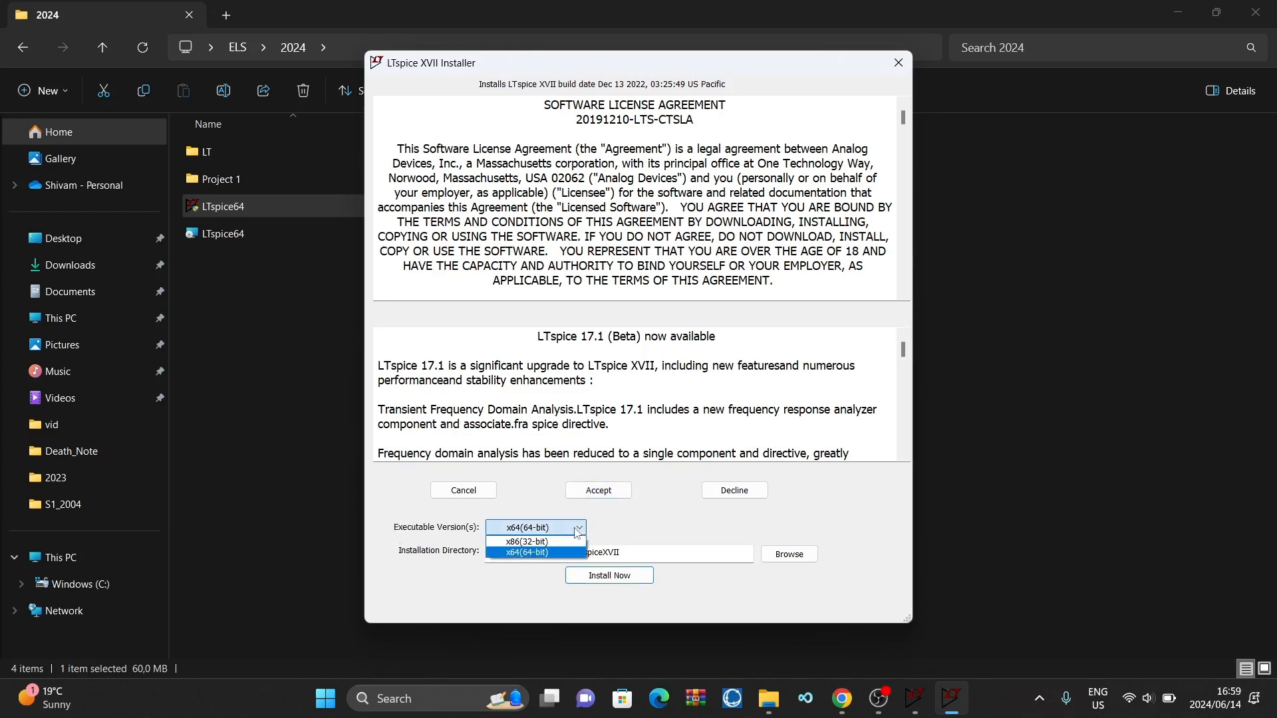
{"action": "left_click", "coordinate": [539, 552]}
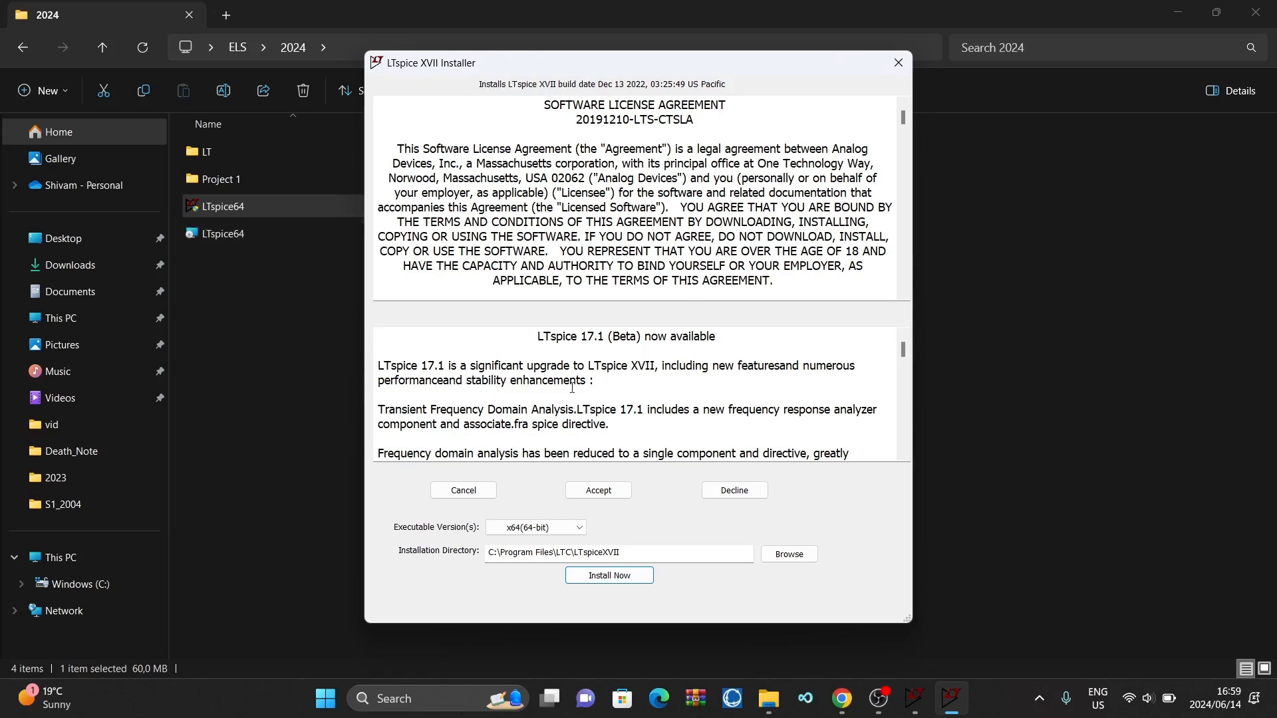
{"action": "left_click", "coordinate": [891, 67]}
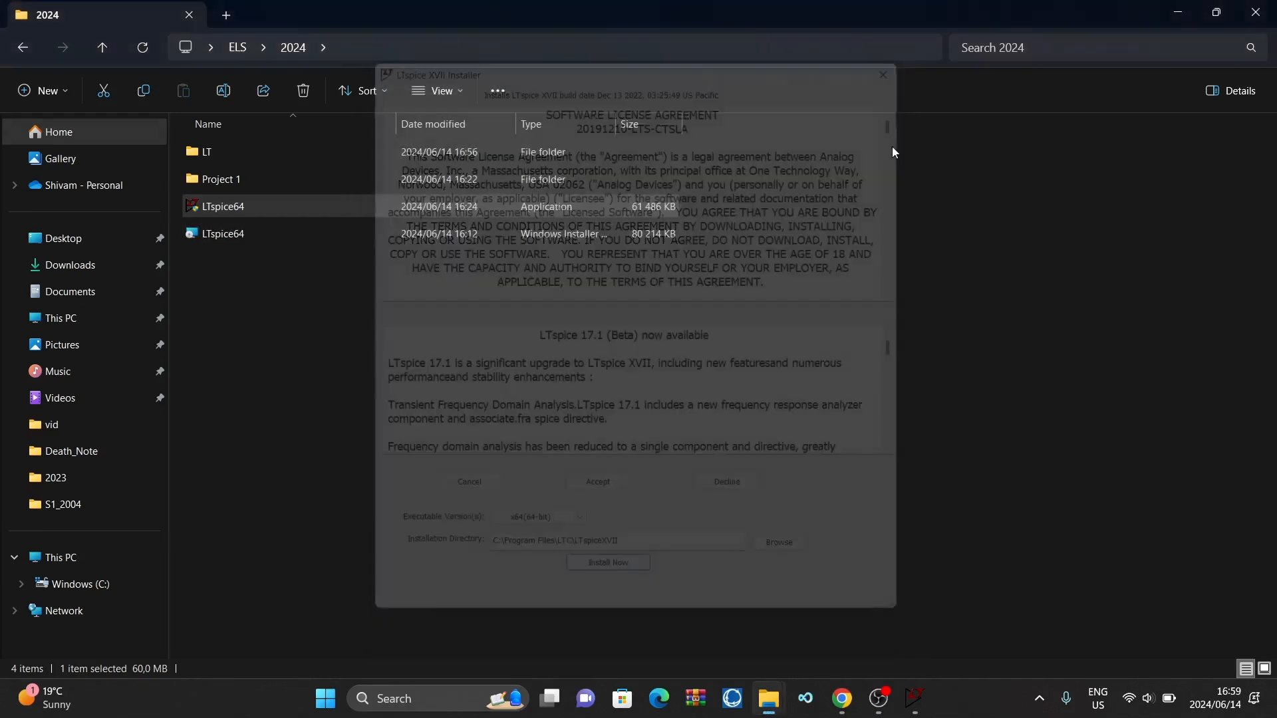
{"action": "left_click", "coordinate": [760, 351]}
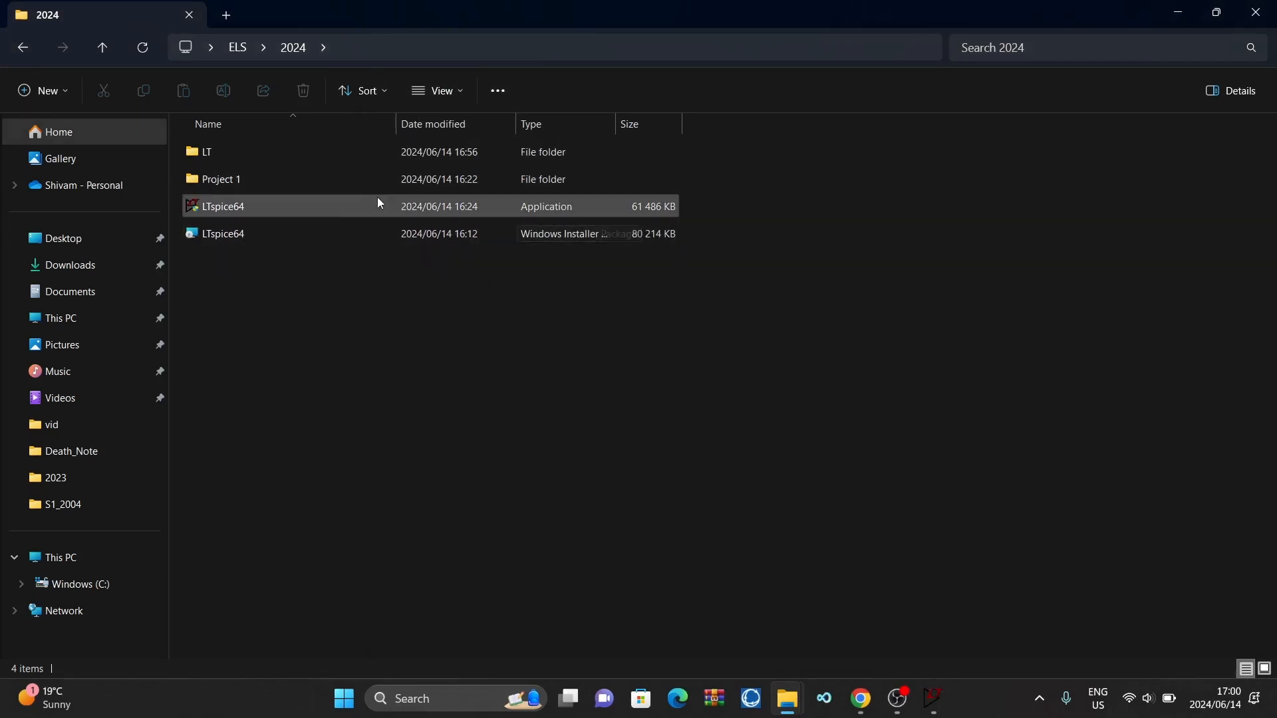
Switch to the LTspice XVII program and start a new schematic.
{"action": "mouse_move", "coordinate": [225, 210]}
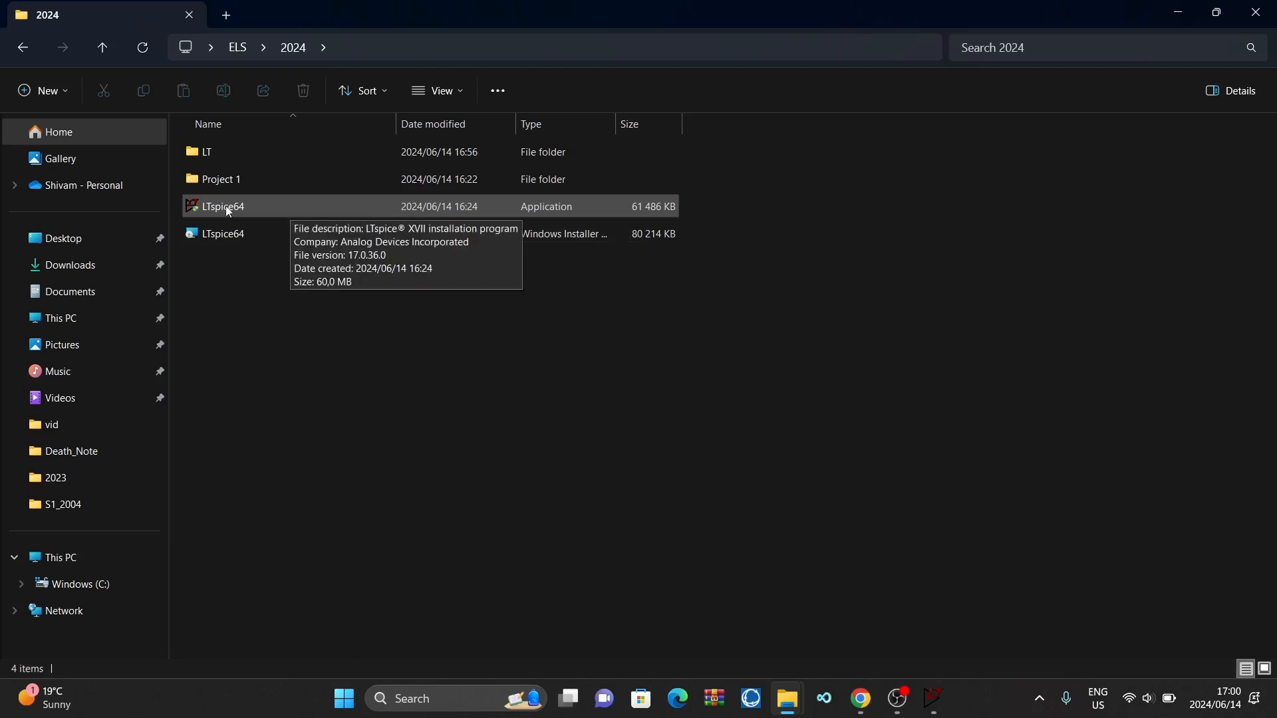
{"action": "left_click", "coordinate": [934, 699]}
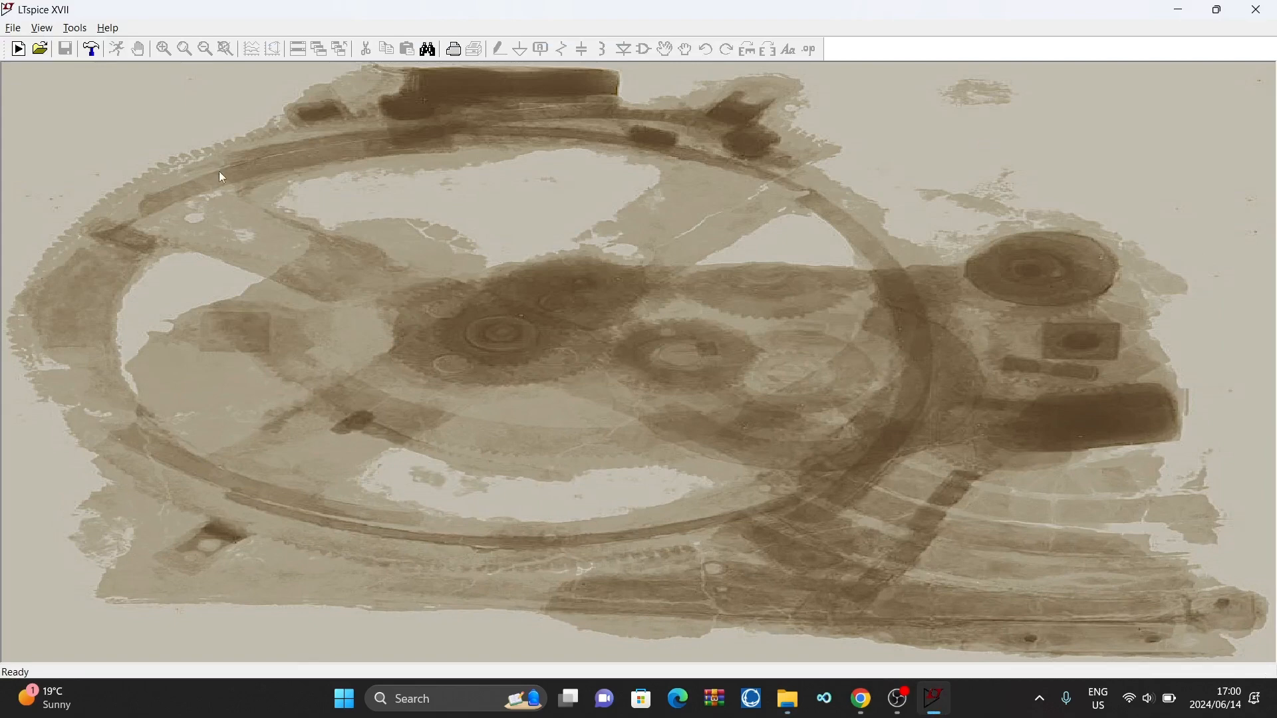
{"action": "left_click", "coordinate": [19, 32]}
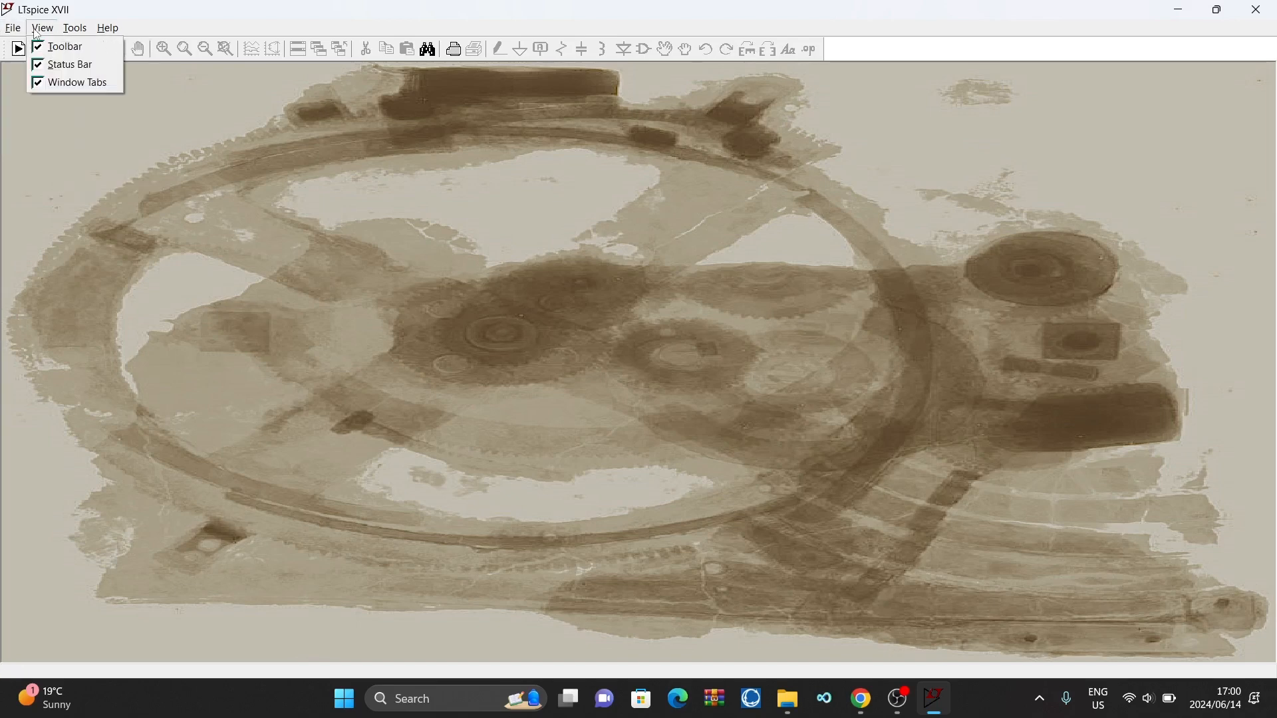
{"action": "mouse_move", "coordinate": [69, 30]}
{"action": "mouse_move", "coordinate": [13, 28]}
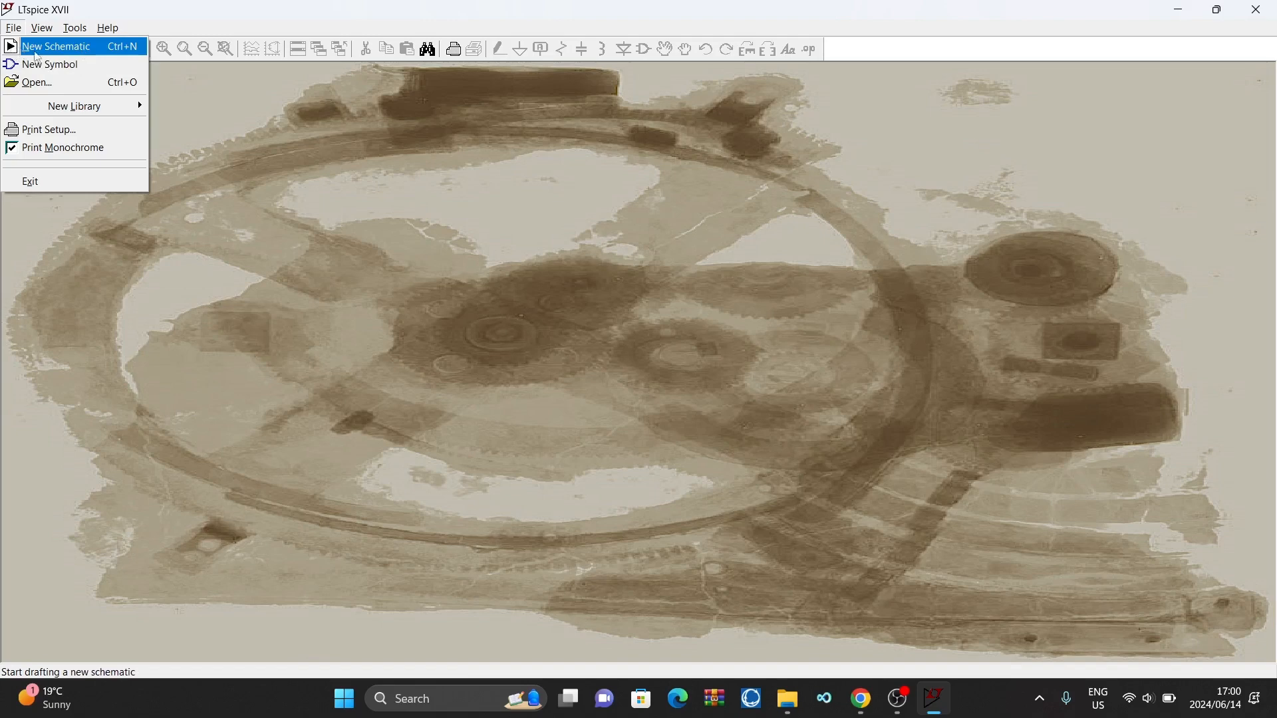
{"action": "left_click", "coordinate": [277, 134]}
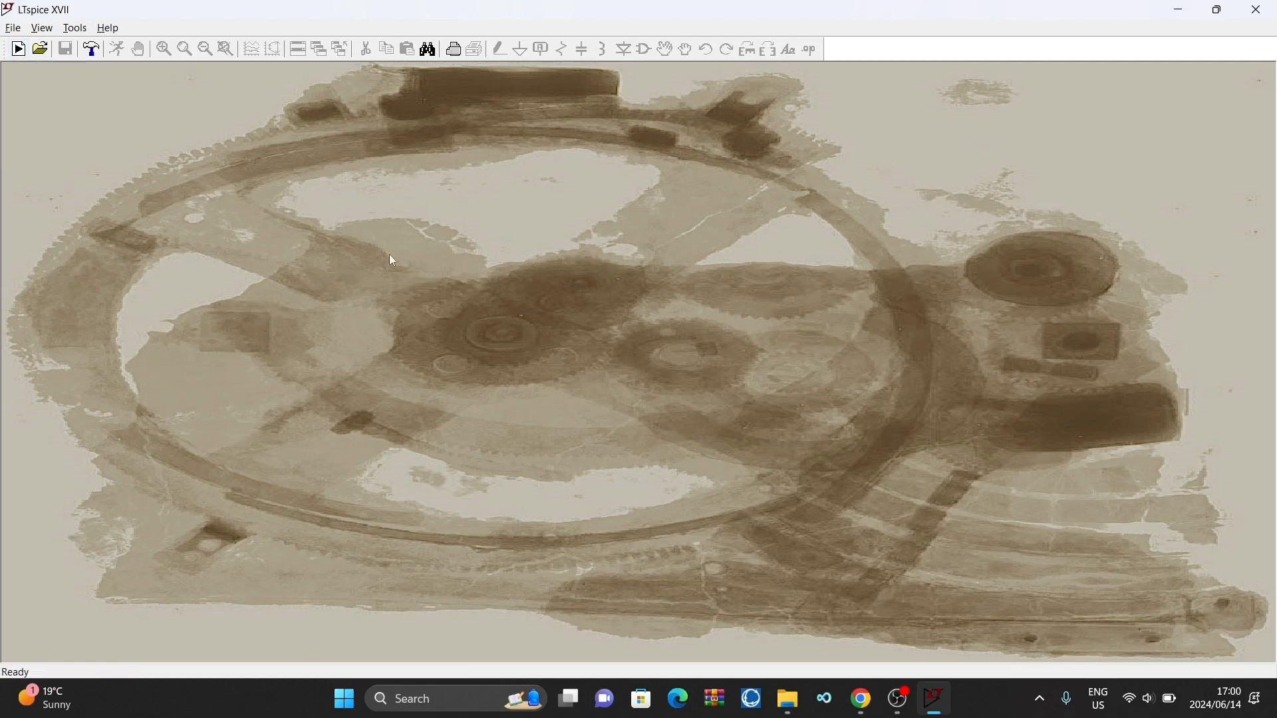
{"action": "left_click", "coordinate": [20, 50]}
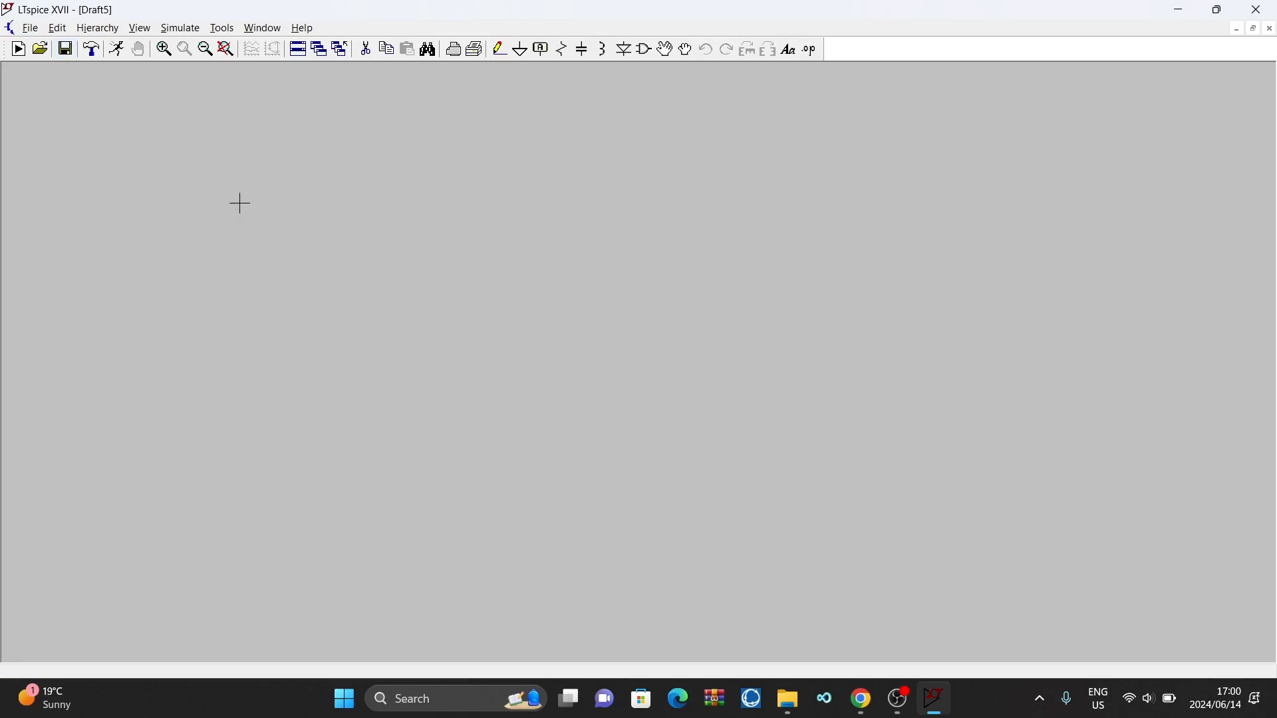
Save the new schematic, then bring up the Save As dialog and dismiss it without saving under another name.
{"action": "left_click", "coordinate": [30, 28]}
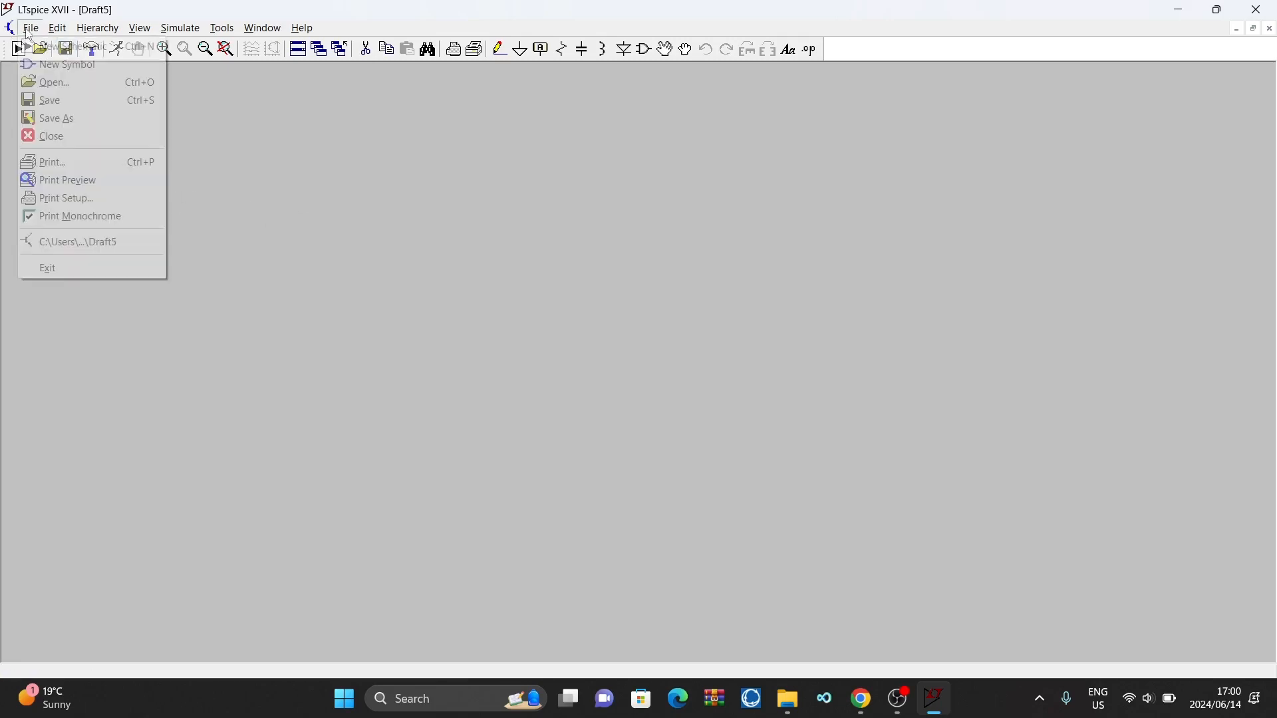
{"action": "left_click", "coordinate": [94, 104]}
{"action": "left_click", "coordinate": [30, 28]}
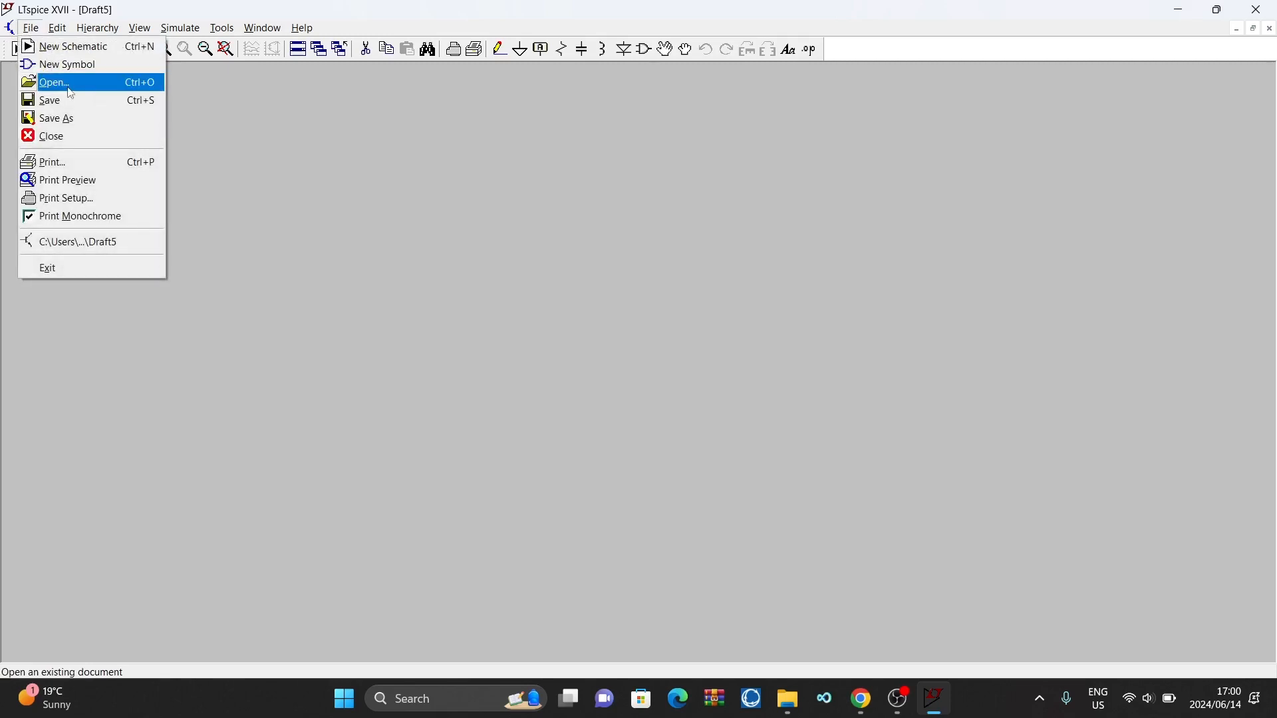
{"action": "left_click", "coordinate": [75, 110]}
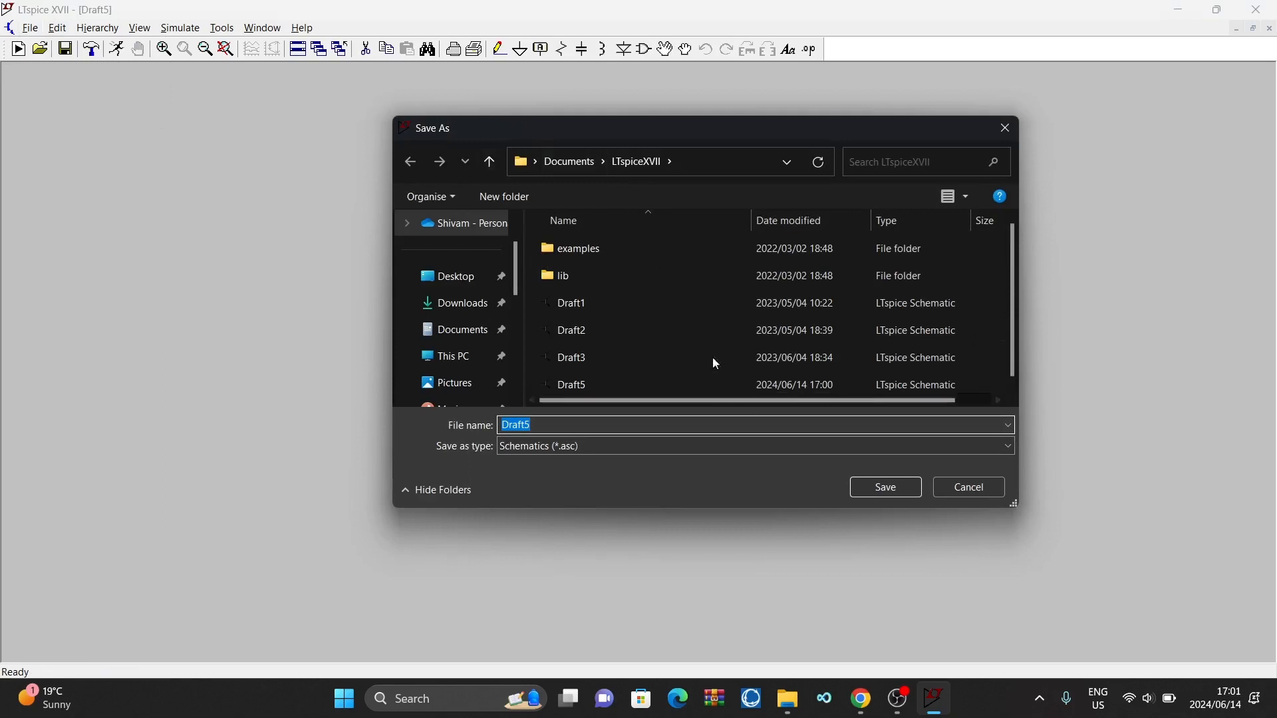
{"action": "left_click", "coordinate": [1006, 128]}
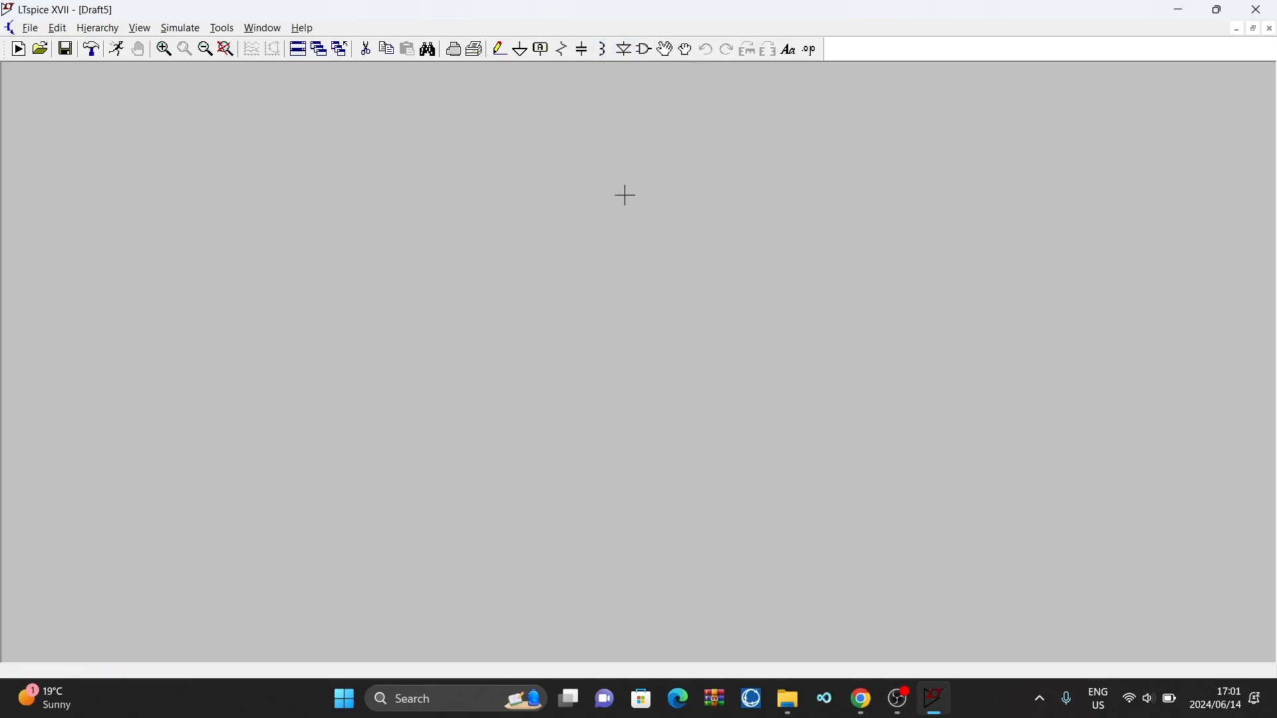
Place two upright resistors on the schematic, the second lower and to the right, rotated 180° so its labels sit on its left.
{"action": "left_click", "coordinate": [564, 50]}
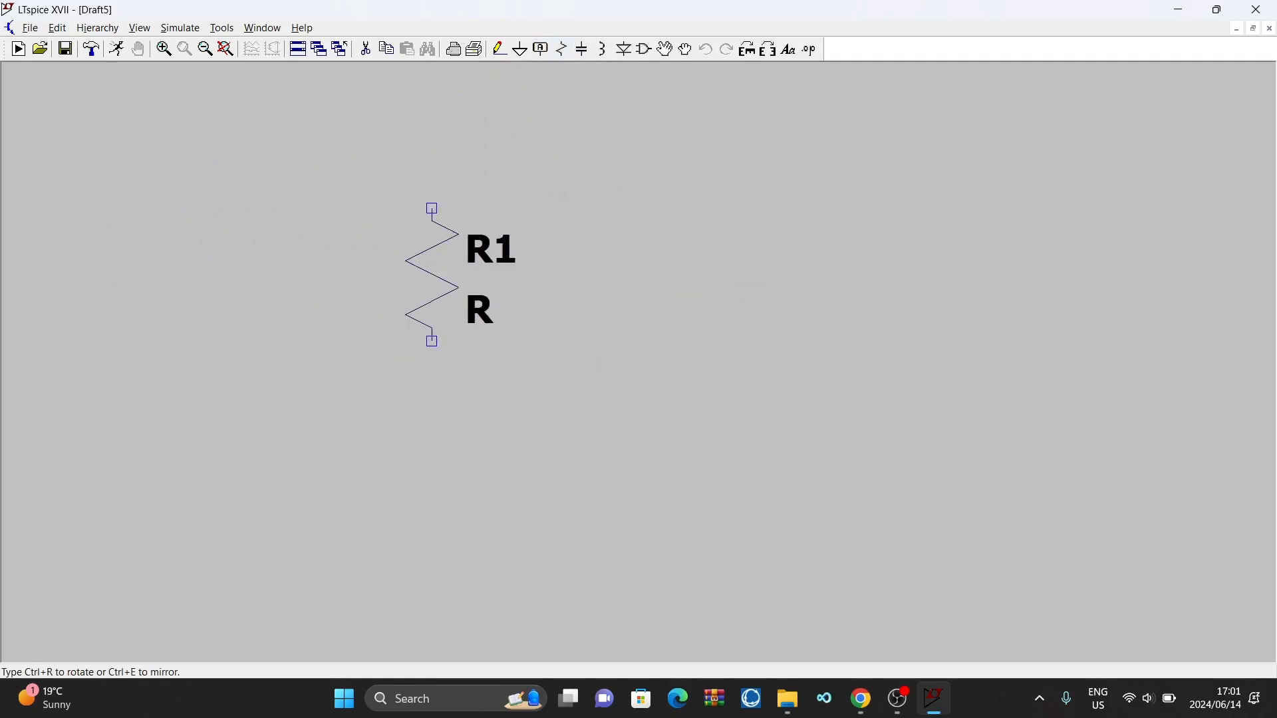
{"action": "left_click", "coordinate": [379, 219]}
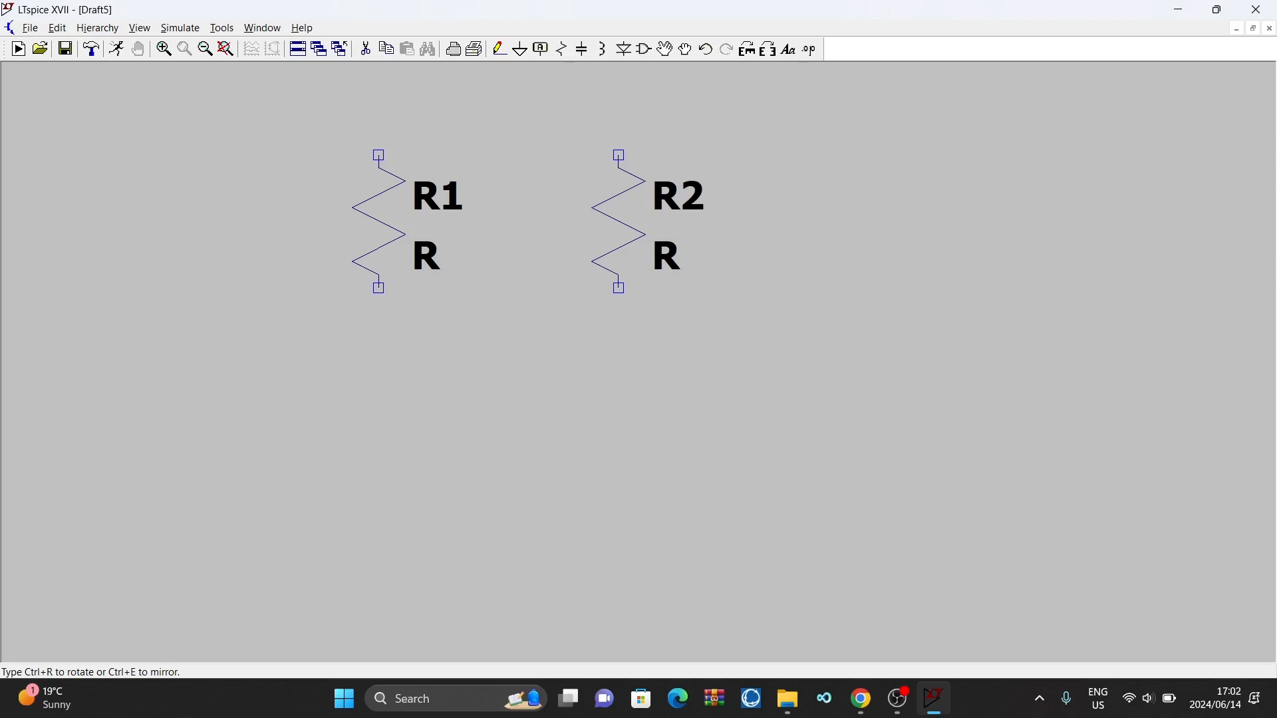
{"action": "key", "text": "ctrl+r"}
{"action": "key", "text": "ctrl+r"}
{"action": "key", "text": "ctrl+r"}
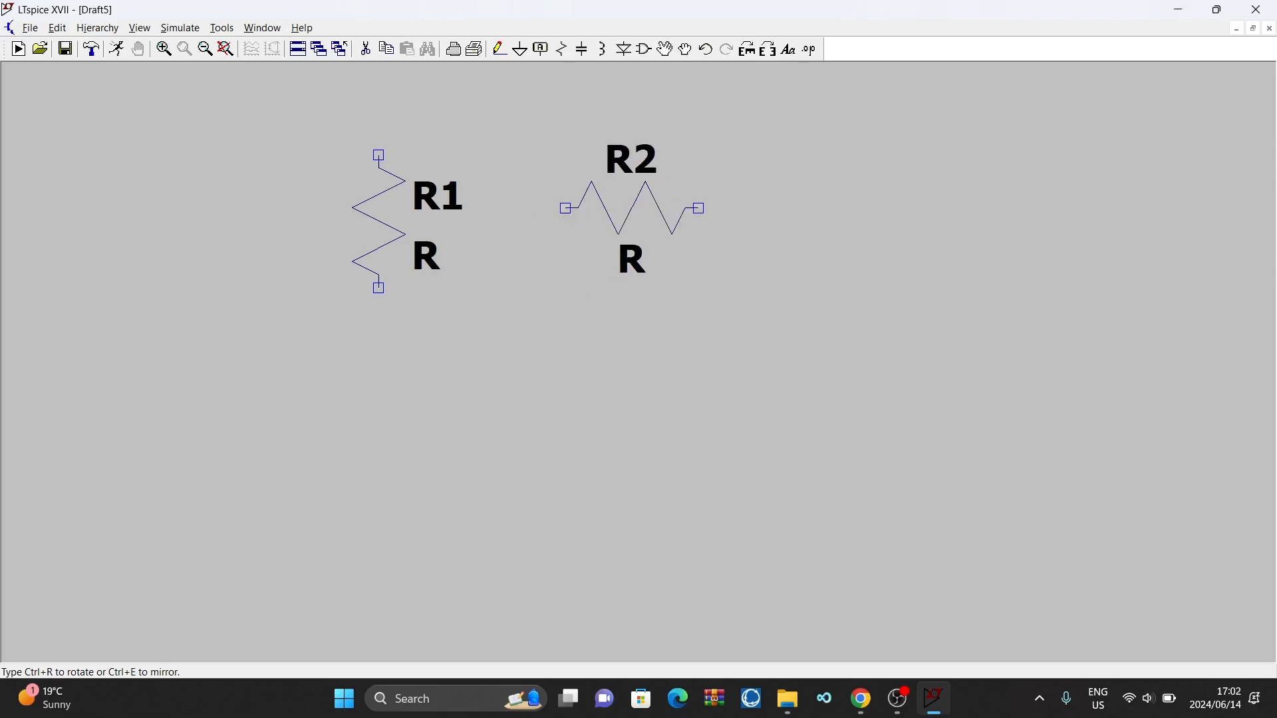
{"action": "key", "text": "ctrl+r"}
{"action": "key", "text": "ctrl+r"}
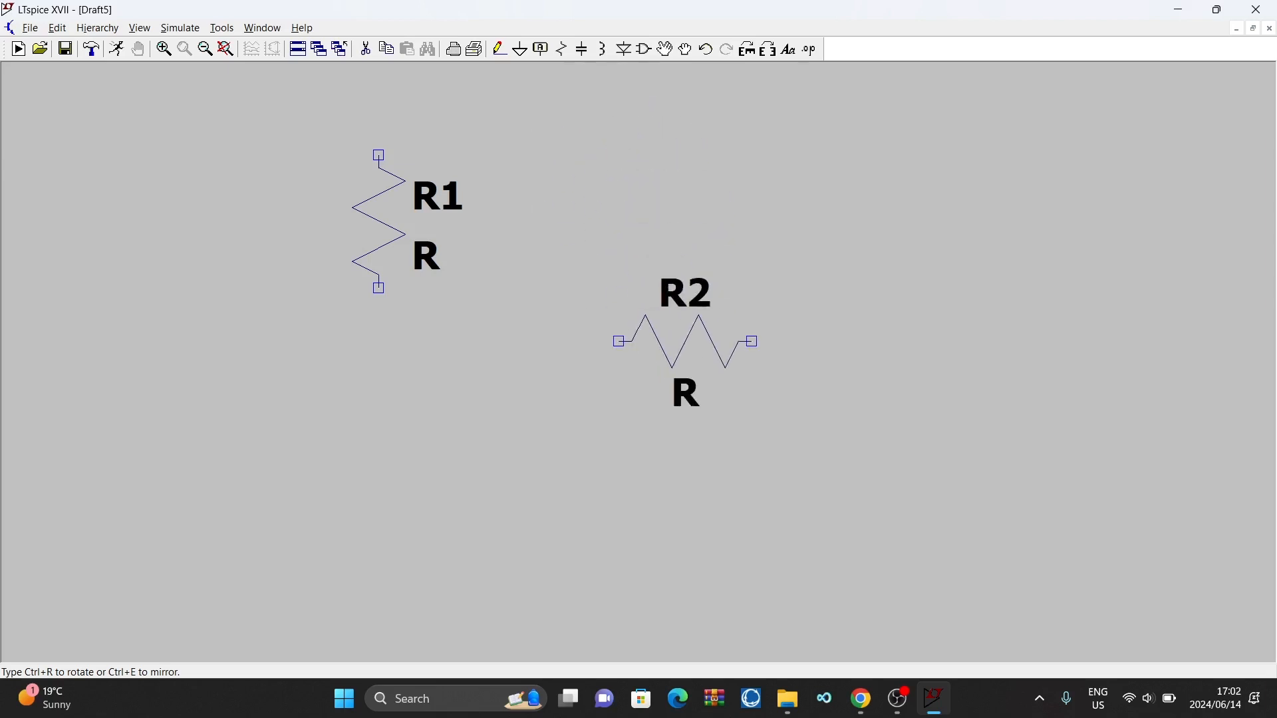
{"action": "key", "text": "ctrl+r"}
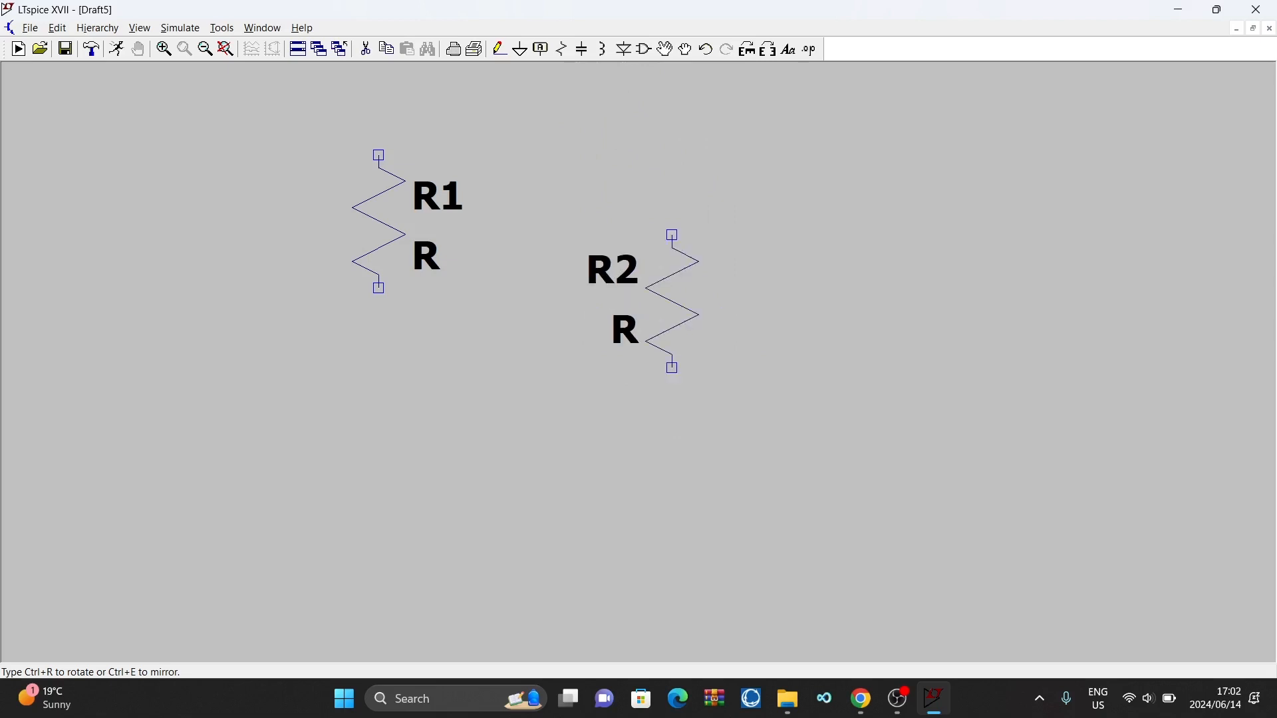
{"action": "left_click", "coordinate": [698, 328]}
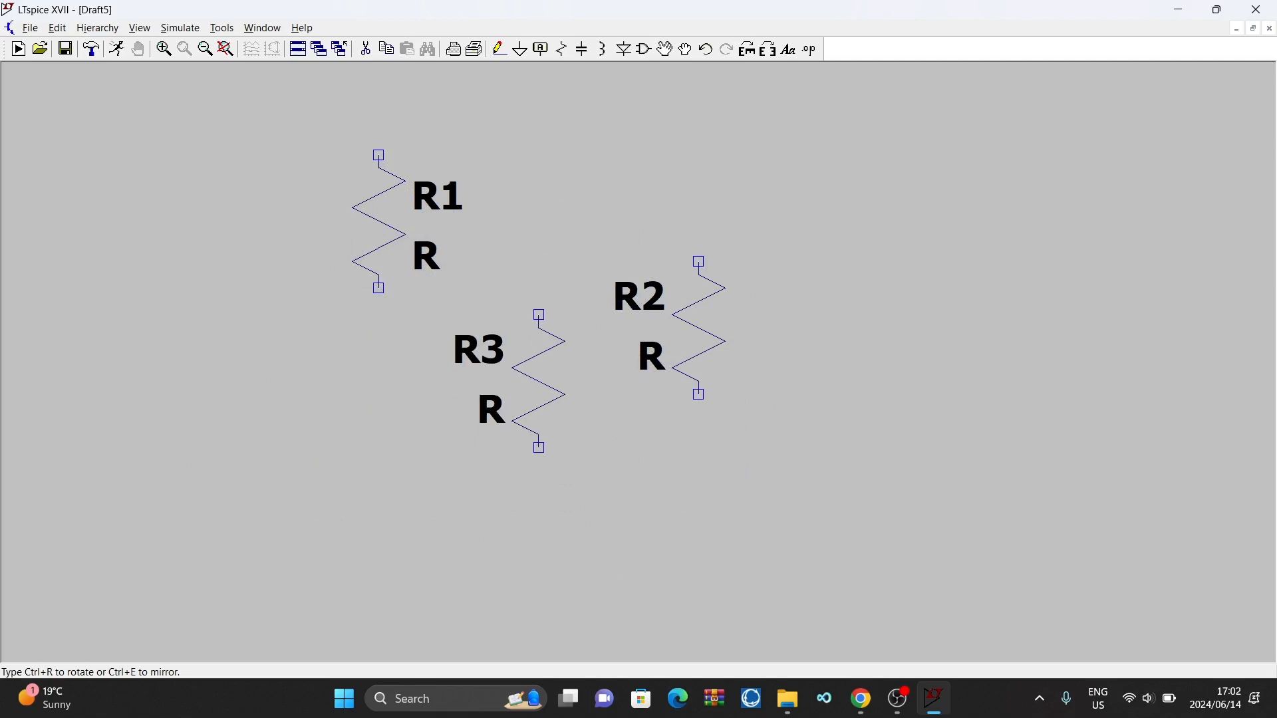
{"action": "key", "text": "Escape"}
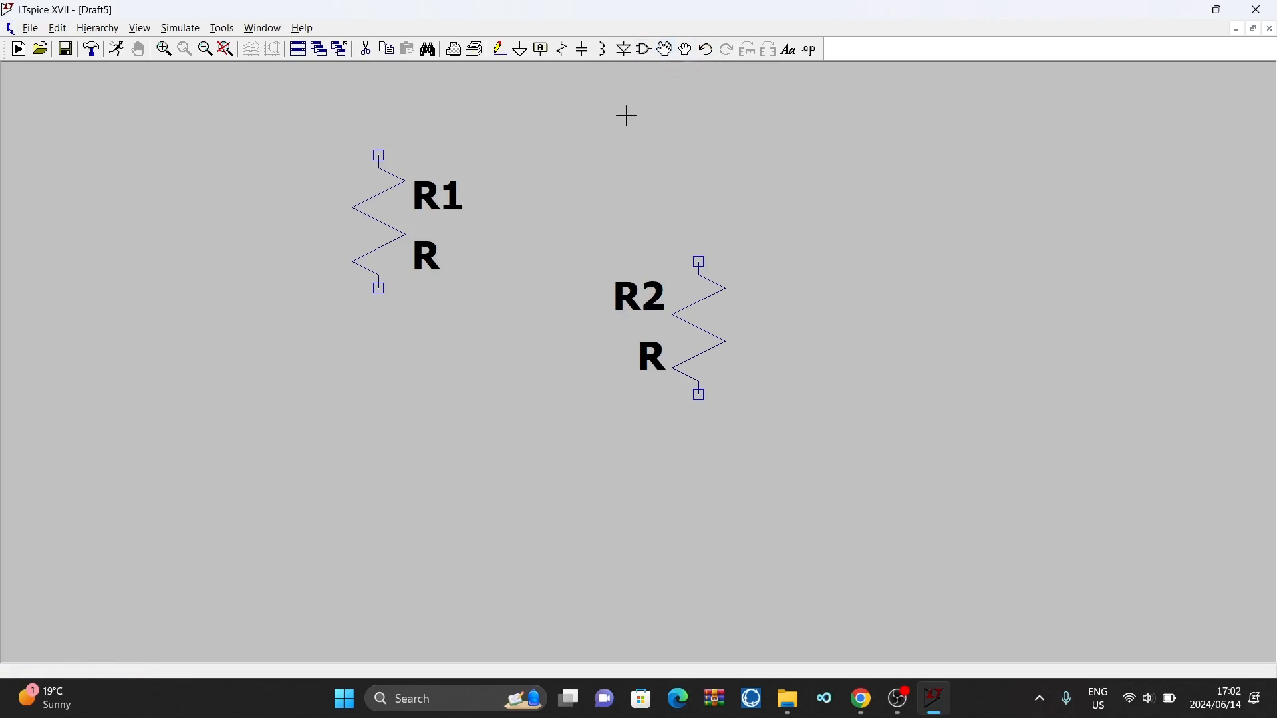
Move resistor R1 above and to the left of R2, rotating it 90° so it lies horizontally.
{"action": "left_click", "coordinate": [685, 48]}
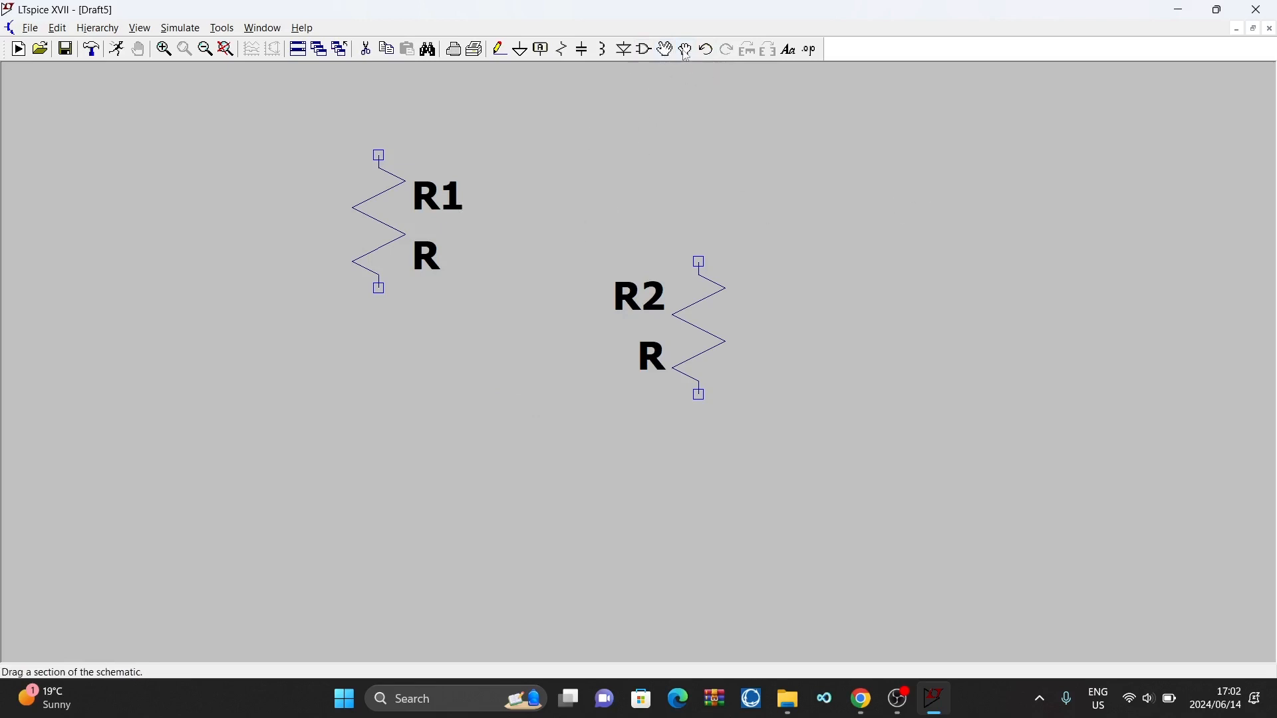
{"action": "left_click", "coordinate": [394, 226]}
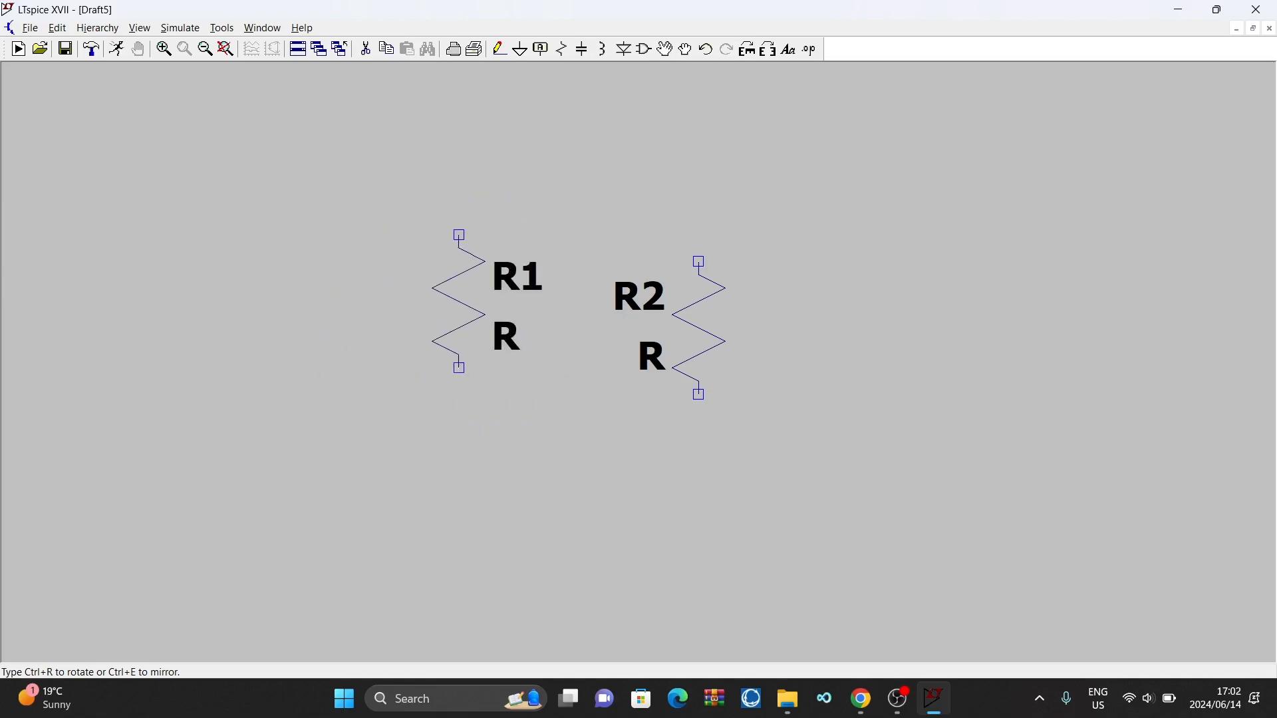
{"action": "key", "text": "ctrl+r"}
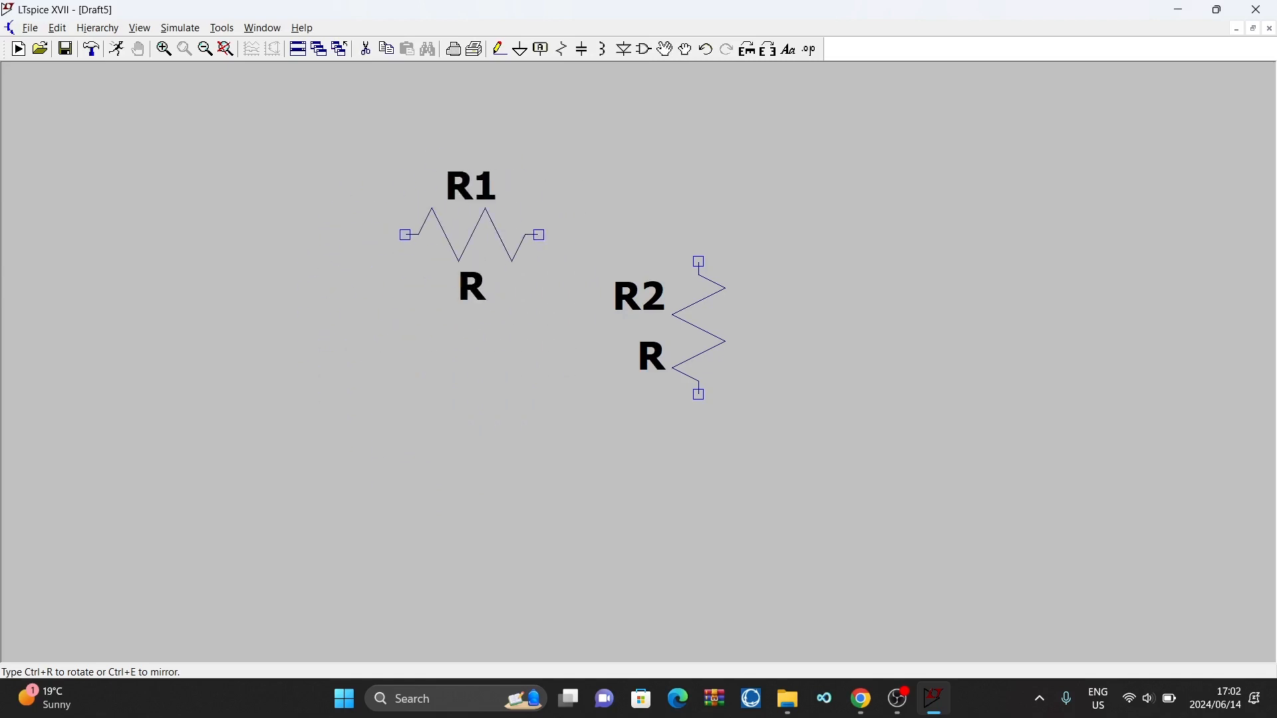
{"action": "left_click", "coordinate": [493, 245]}
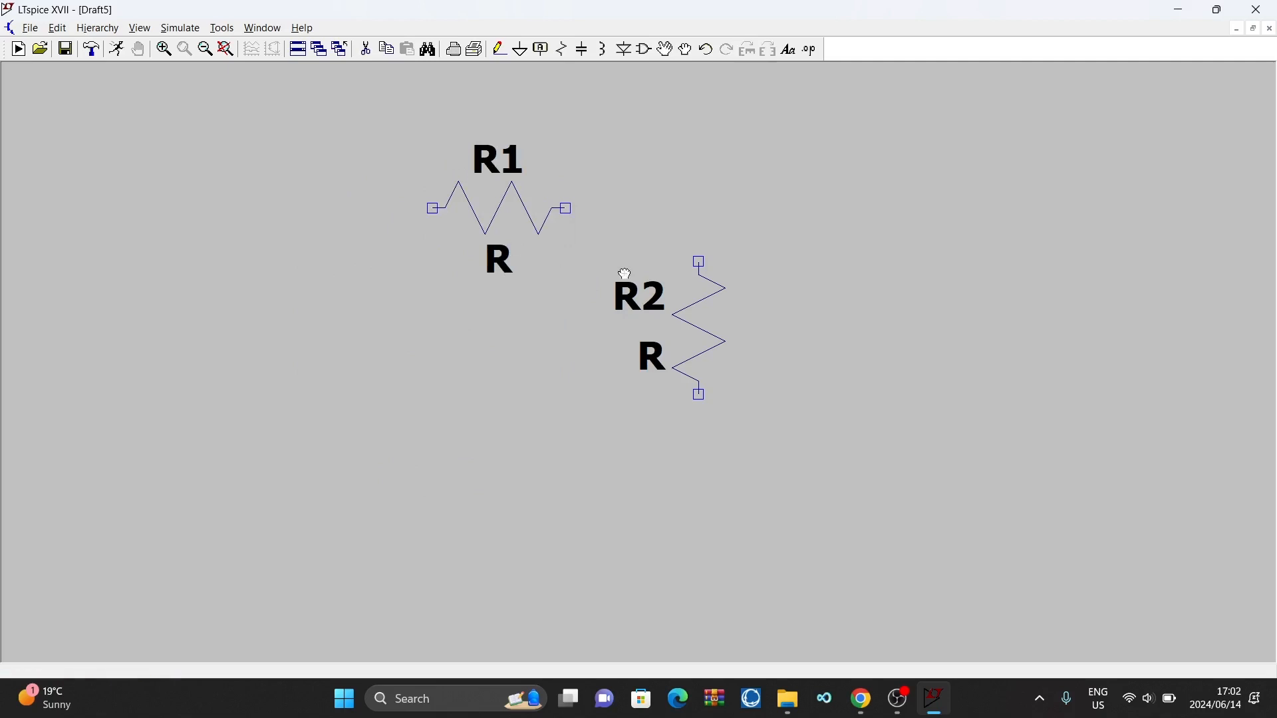
{"action": "left_click", "coordinate": [507, 214]}
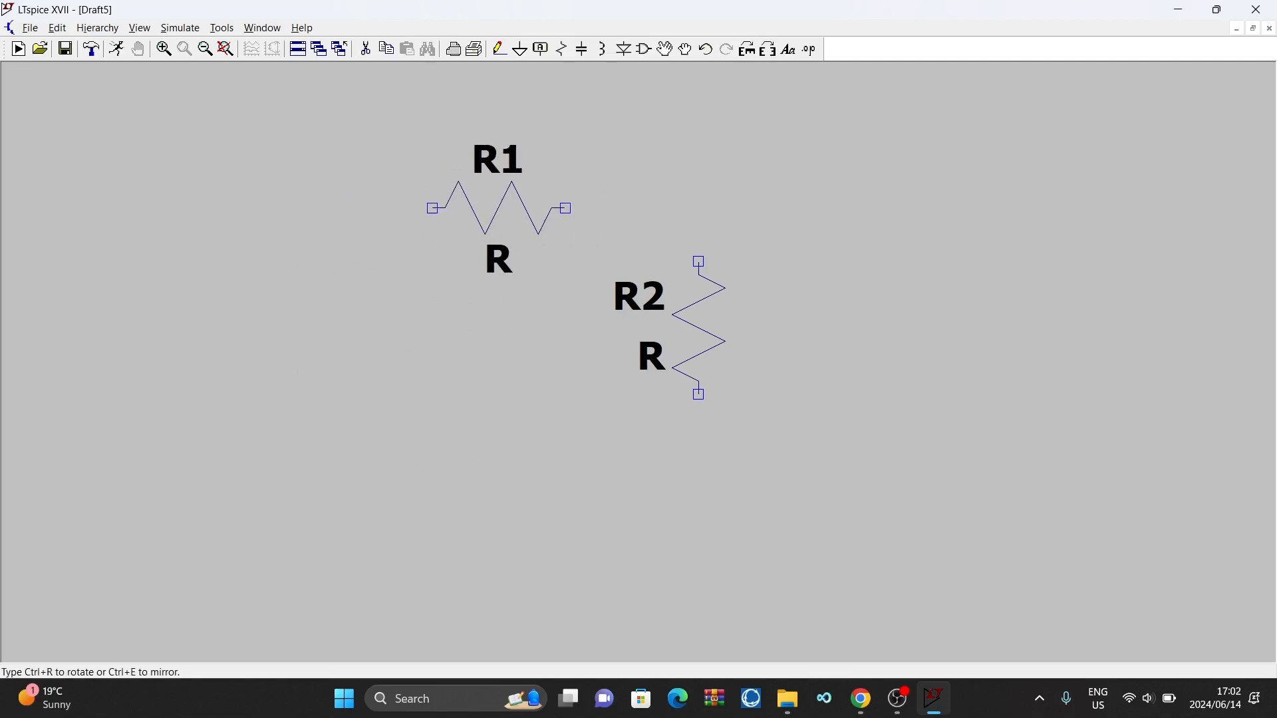
{"action": "left_click", "coordinate": [515, 199]}
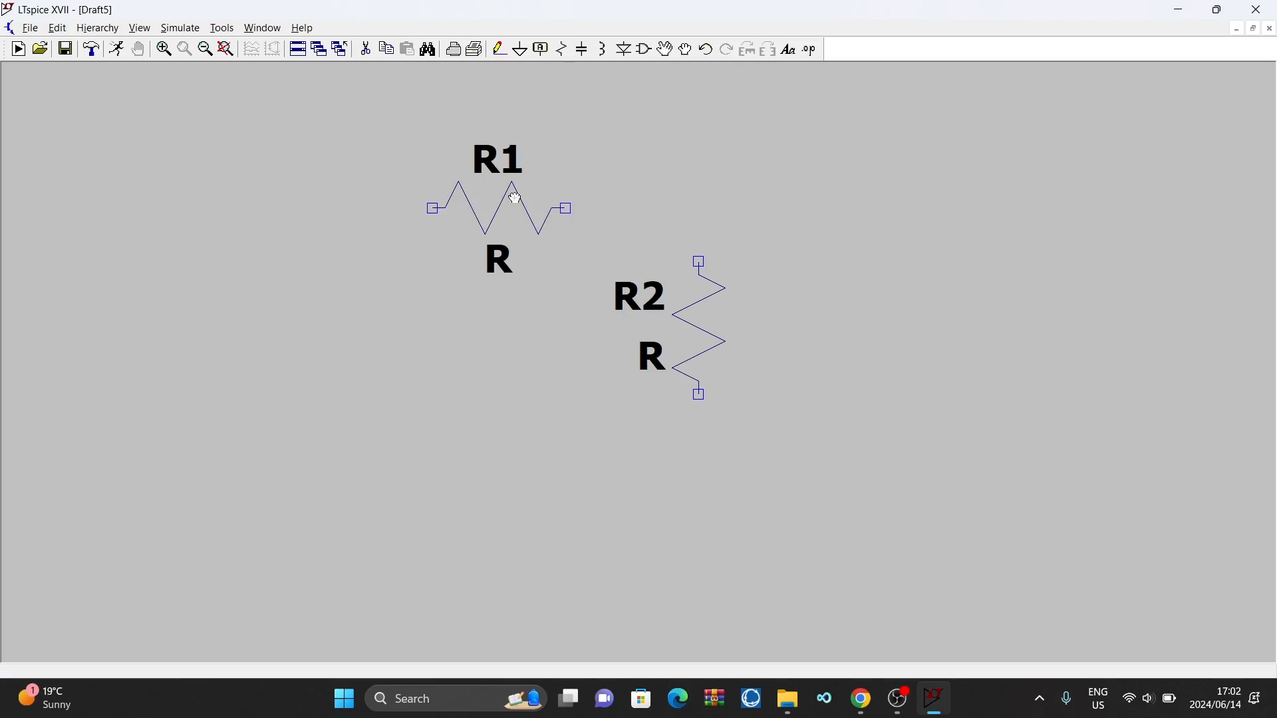
{"action": "left_click", "coordinate": [516, 198]}
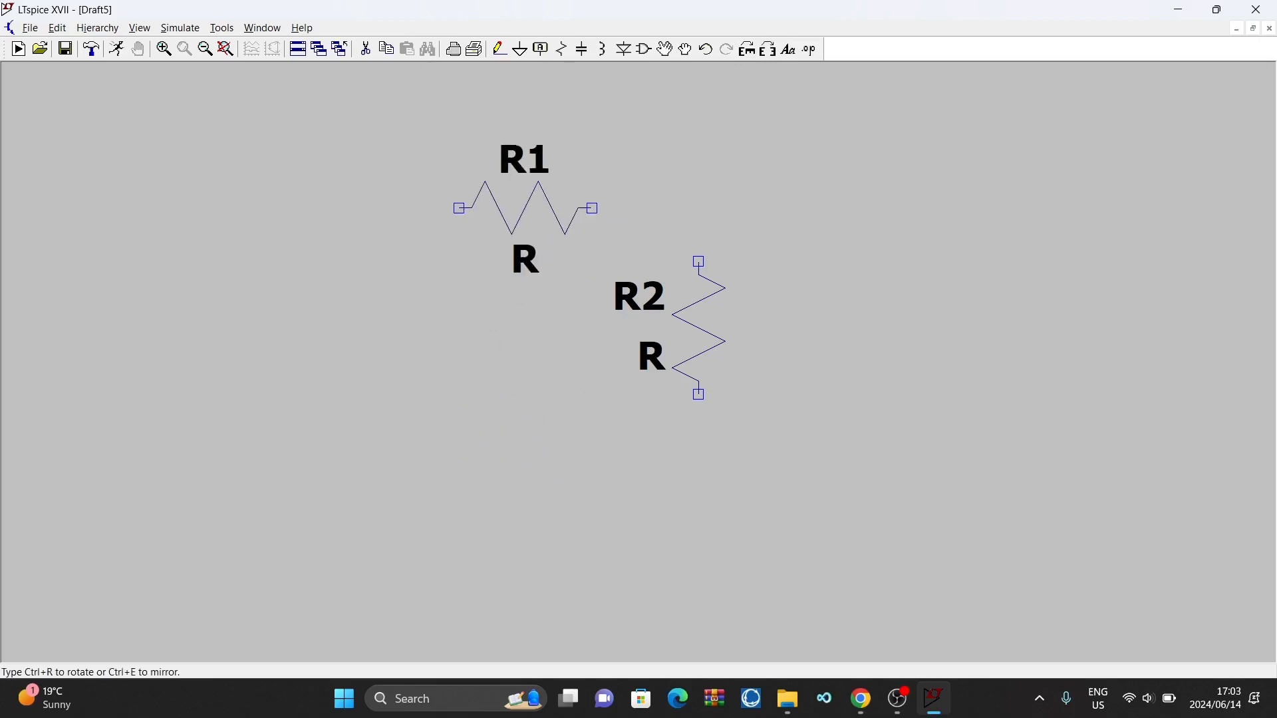
{"action": "left_click", "coordinate": [520, 208]}
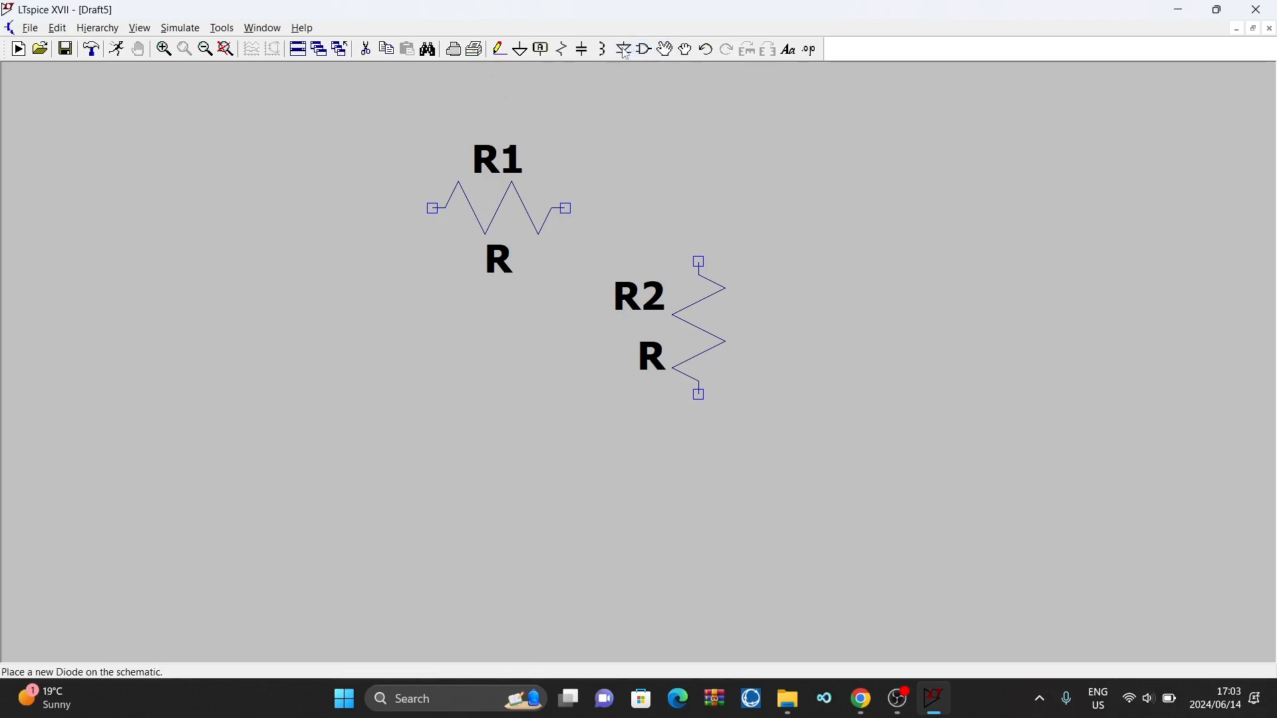
Place one voltage component upright, below and to the left of R1.
{"action": "left_click", "coordinate": [648, 49]}
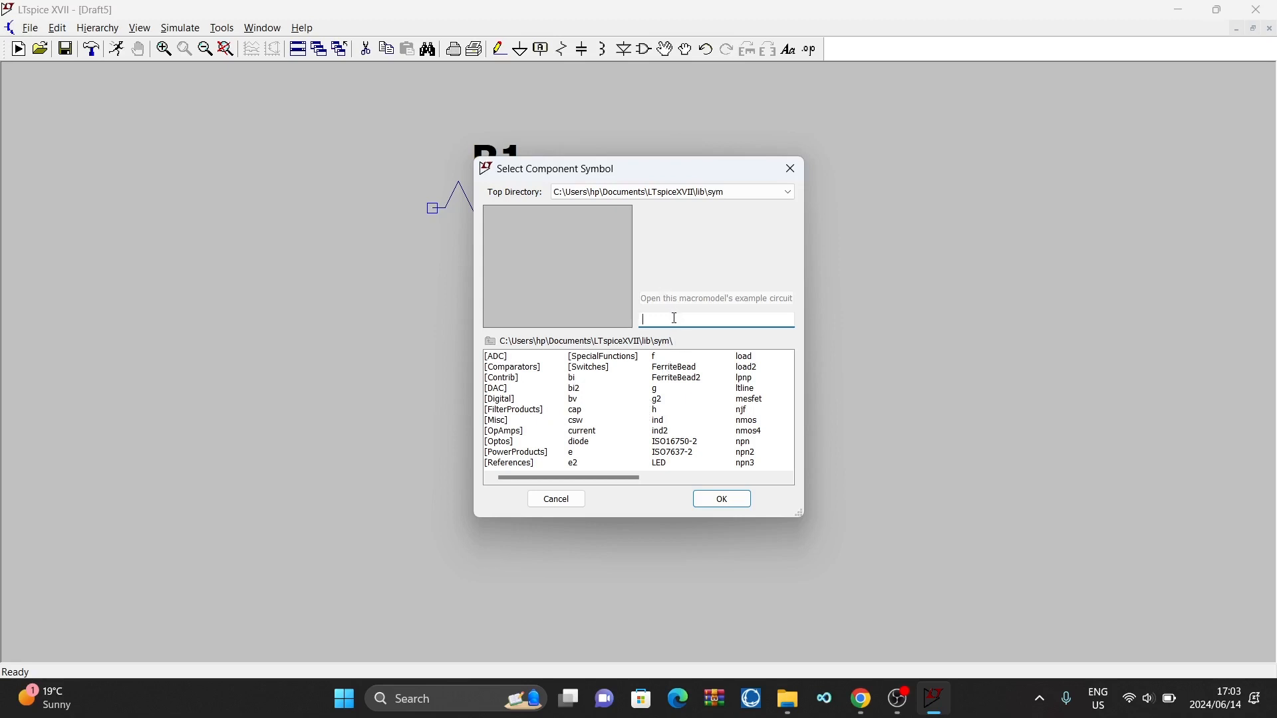
{"action": "type", "text": "vo"}
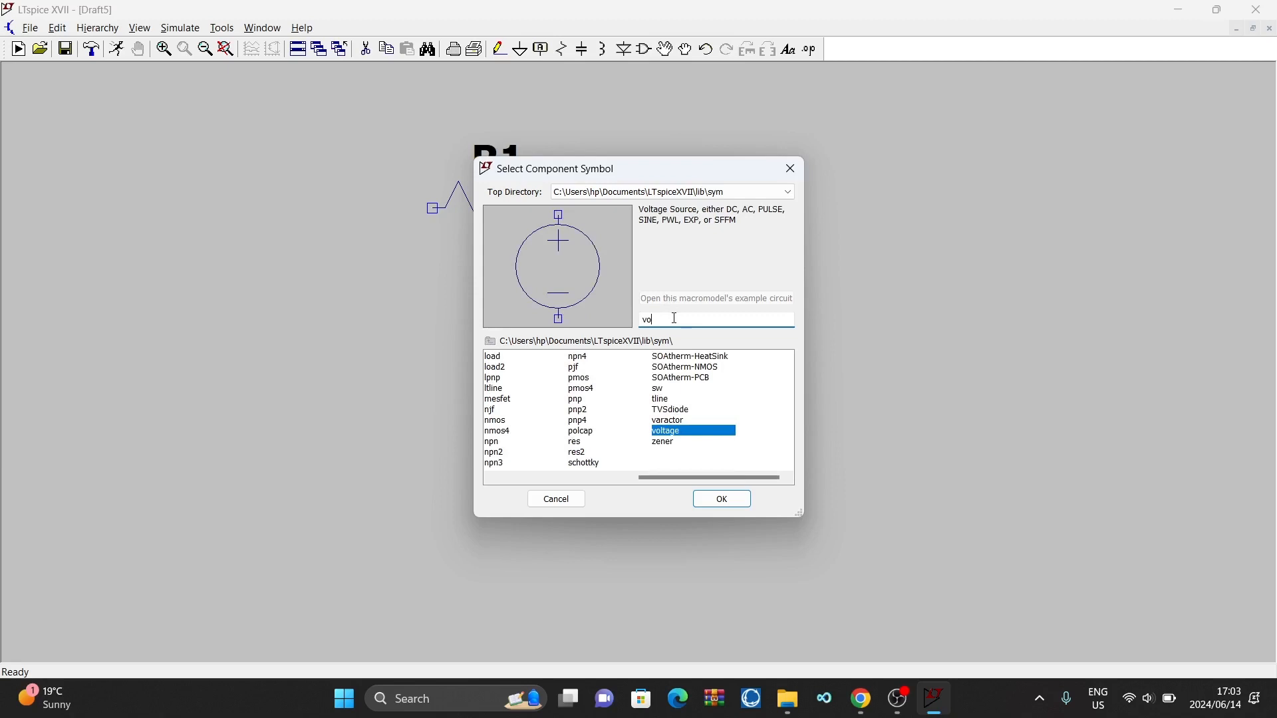
{"action": "left_click", "coordinate": [691, 437]}
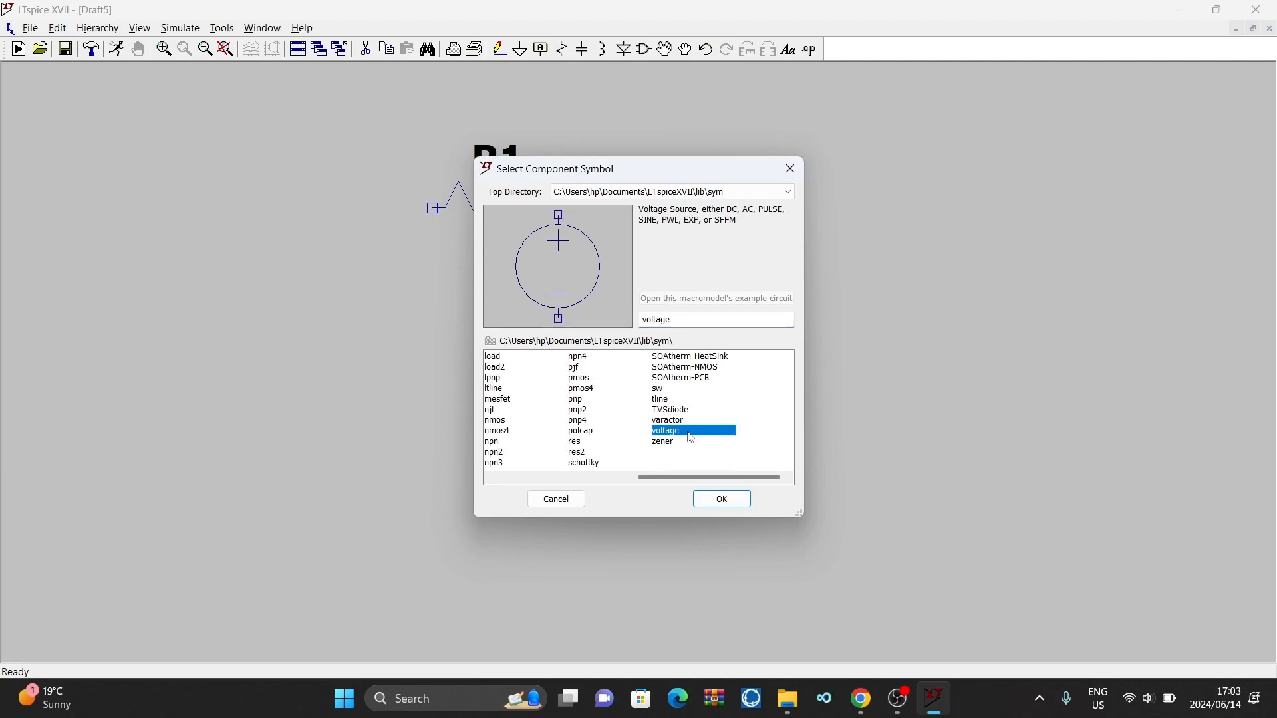
{"action": "left_click", "coordinate": [717, 500]}
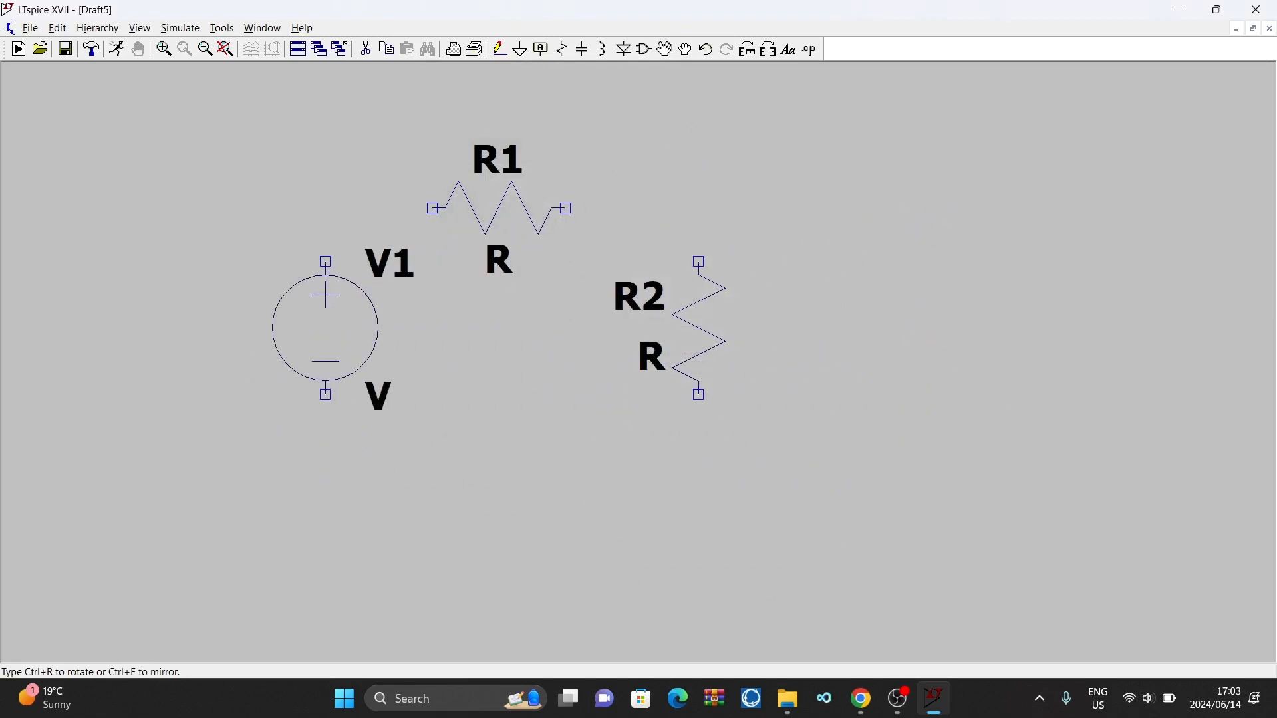
{"action": "left_click", "coordinate": [299, 328]}
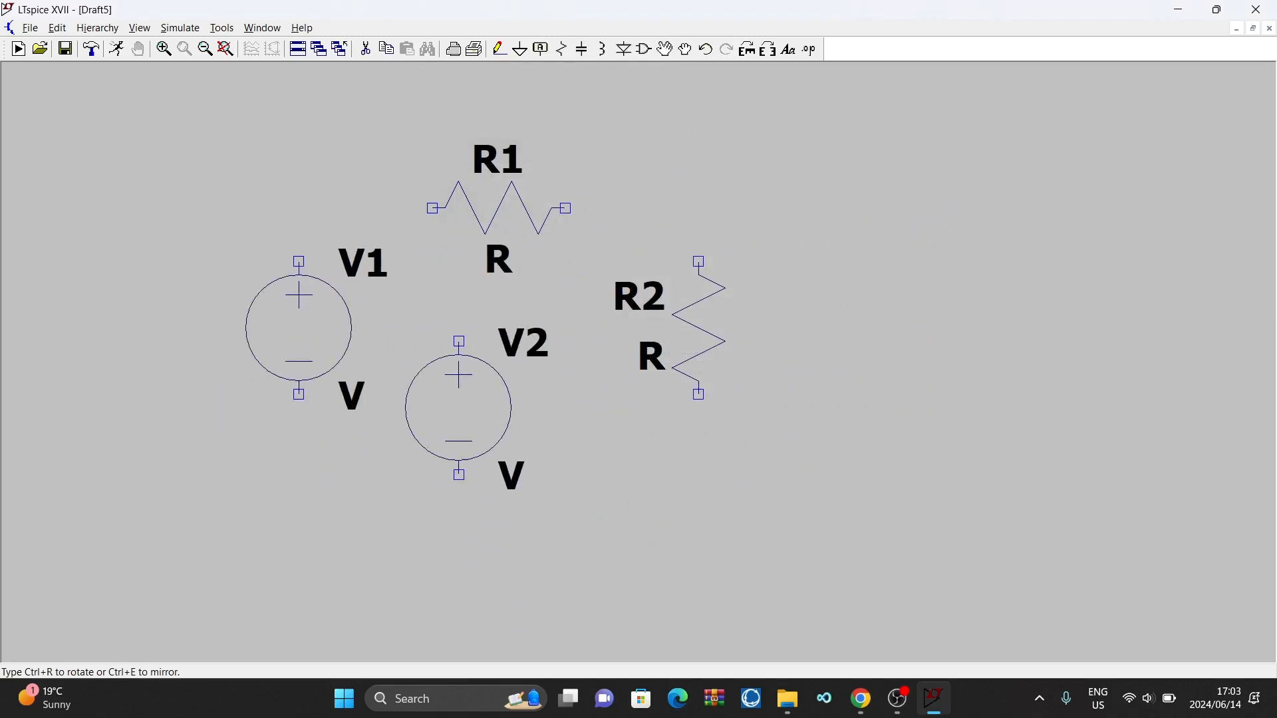
{"action": "key", "text": "Escape"}
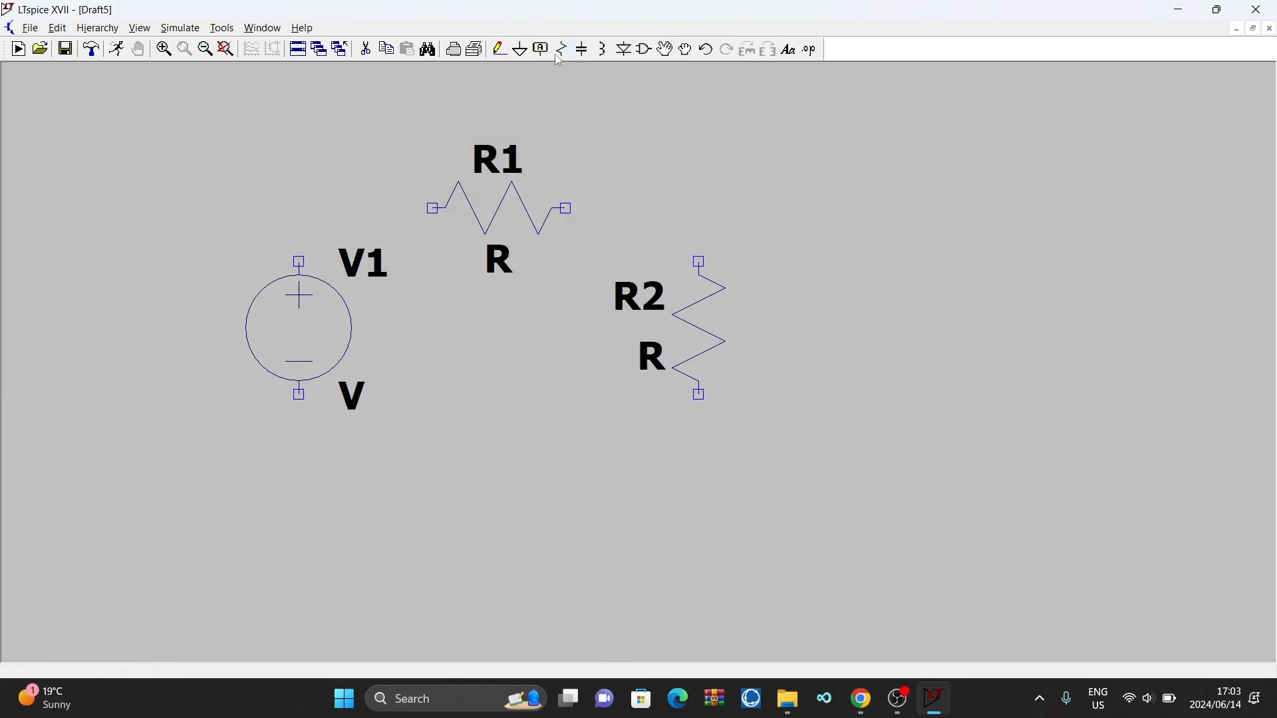
Place one ground symbol below the components, between the voltage source and R2.
{"action": "left_click", "coordinate": [521, 49]}
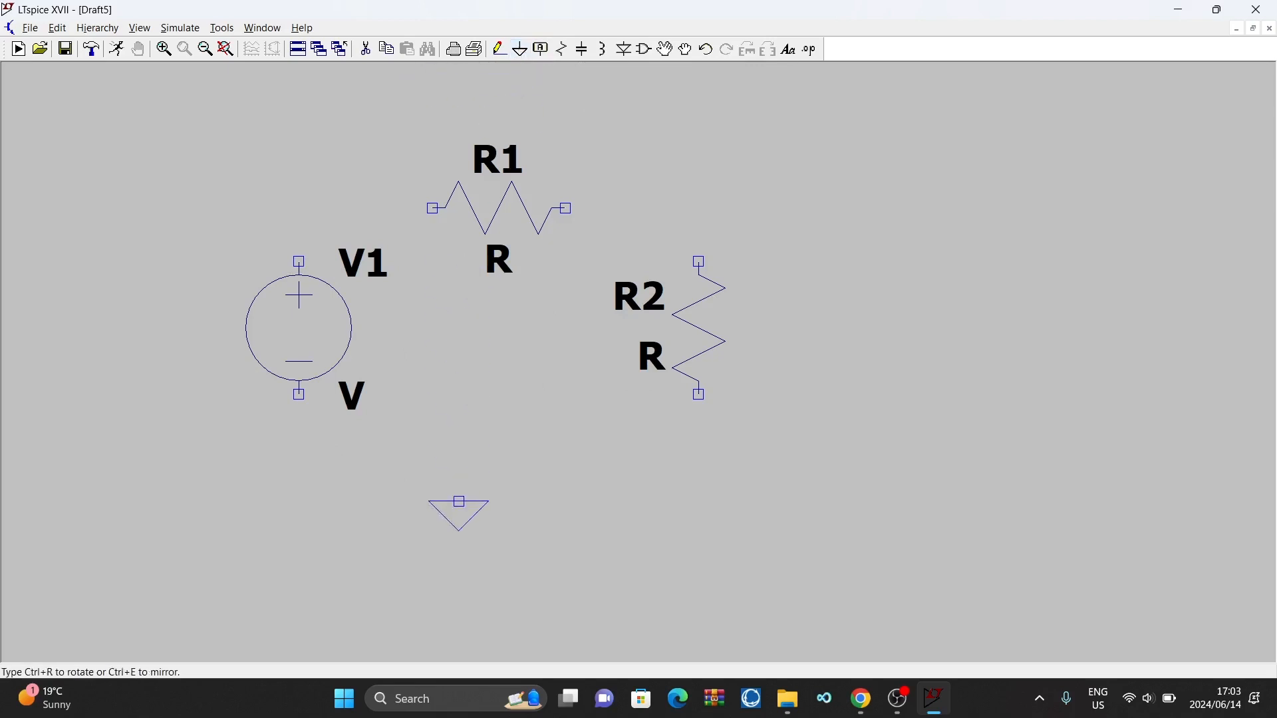
{"action": "left_click", "coordinate": [459, 475]}
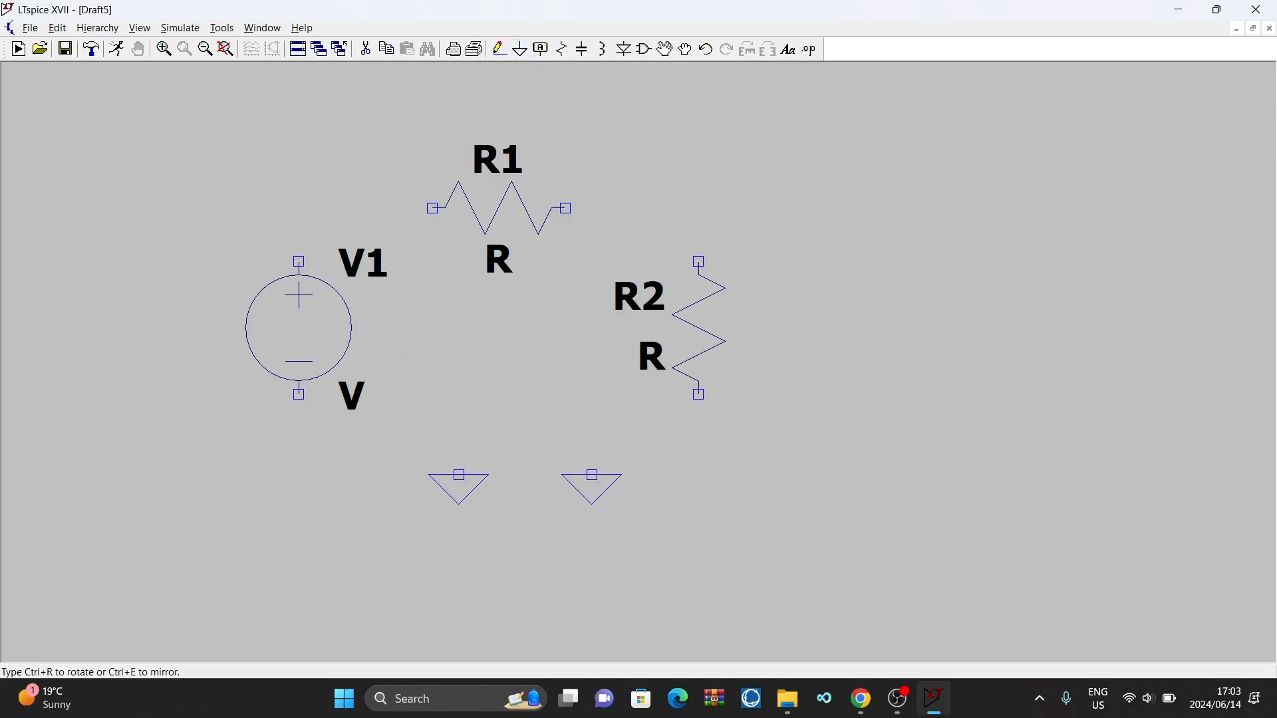
{"action": "right_click", "coordinate": [528, 509]}
{"action": "left_click", "coordinate": [500, 49]}
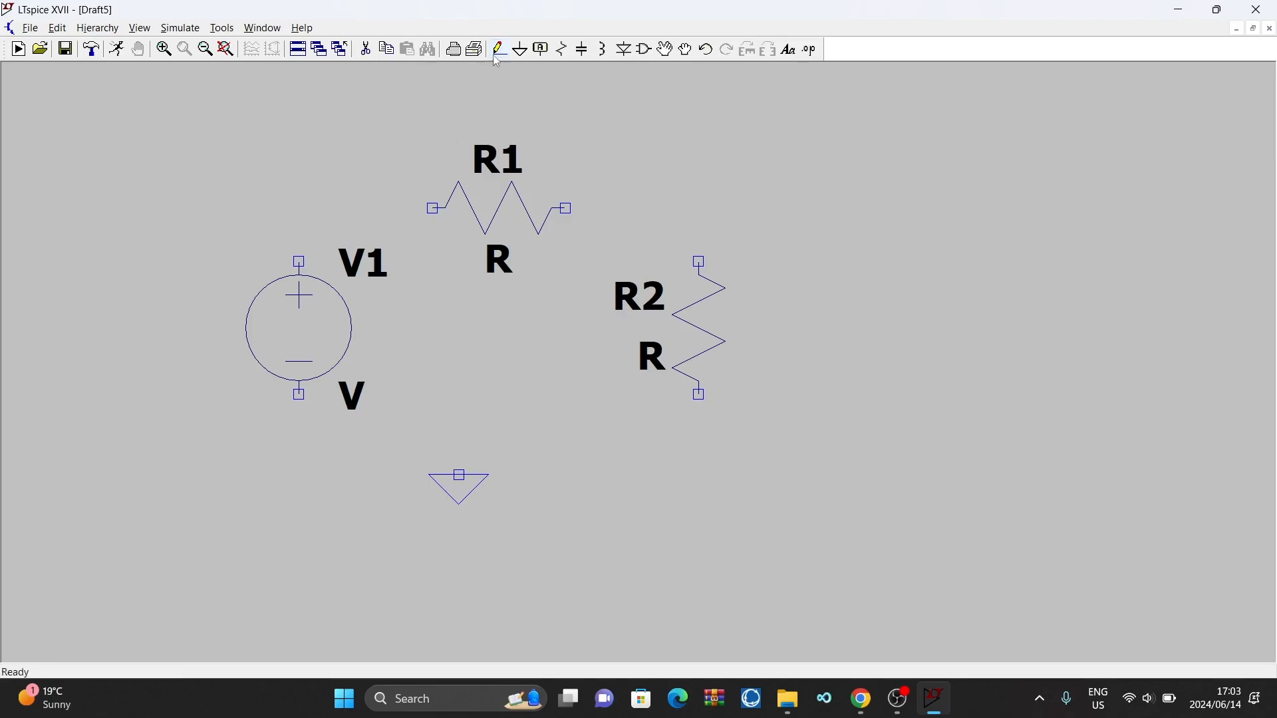
{"action": "left_click", "coordinate": [299, 262]}
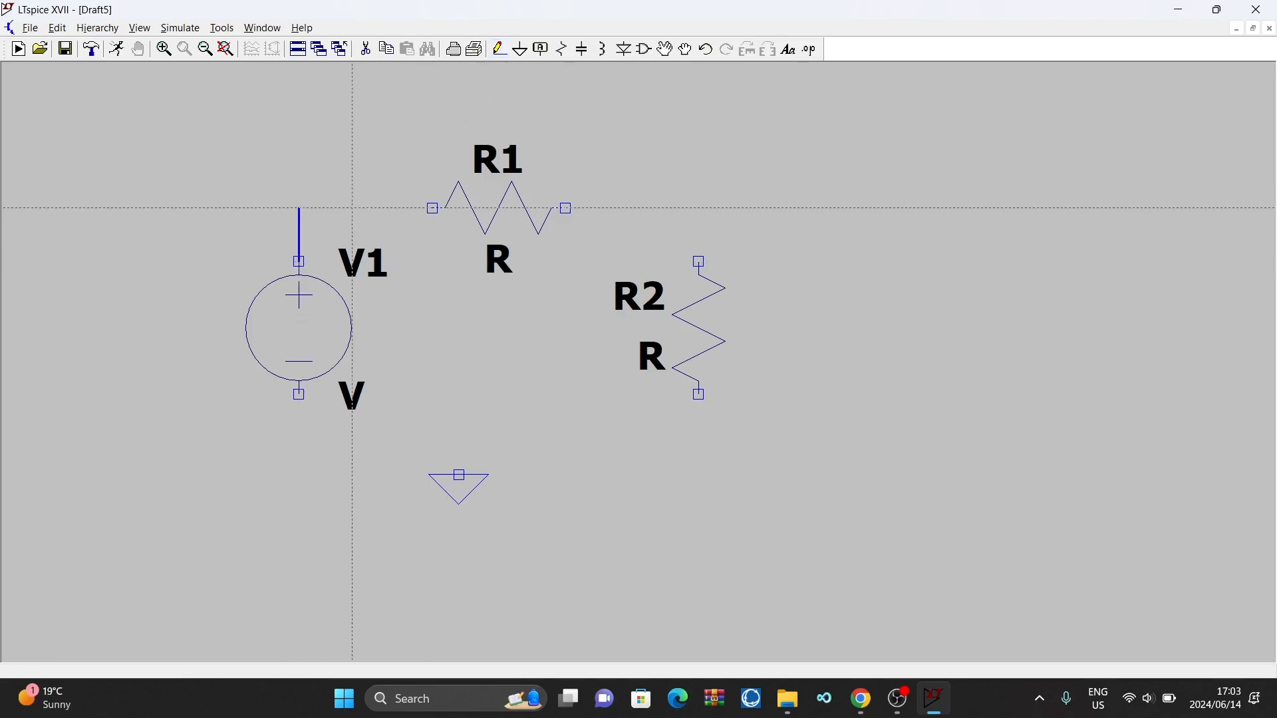
{"action": "right_click", "coordinate": [328, 205]}
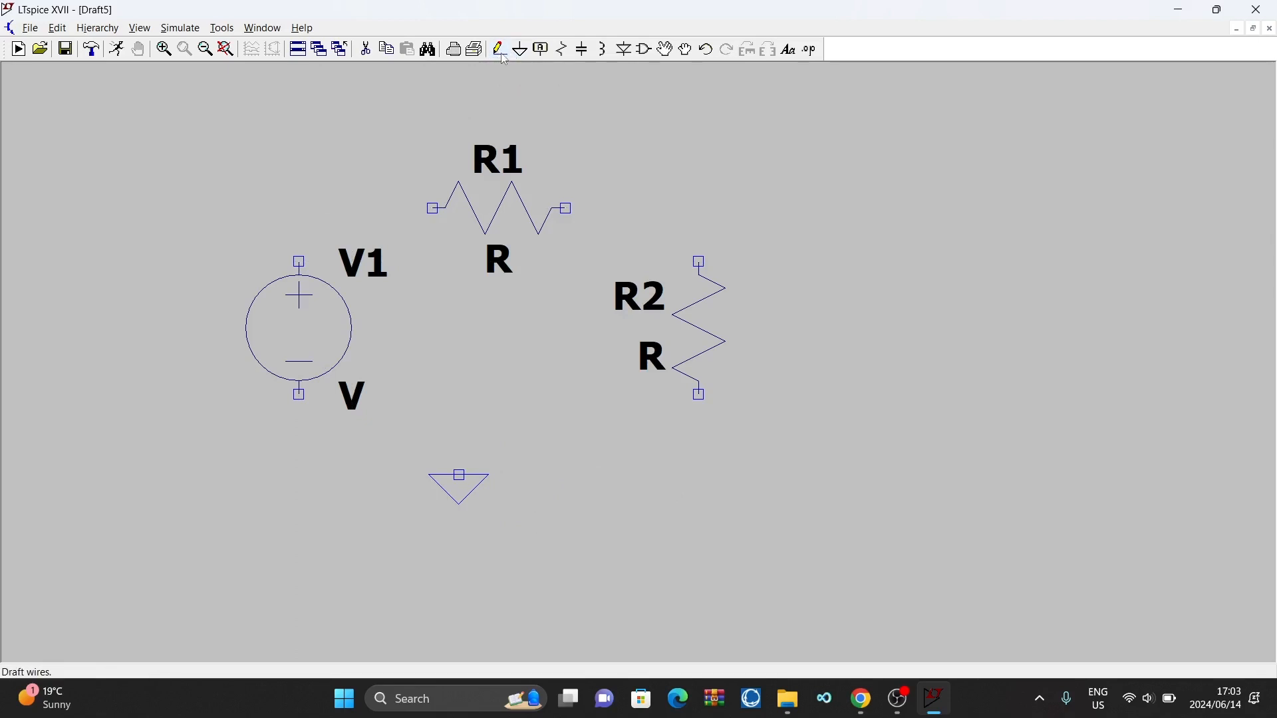
Wire the positive terminal of V1 to the near end of R1, and R1's other end to the upper end of R2.
{"action": "left_click", "coordinate": [500, 51]}
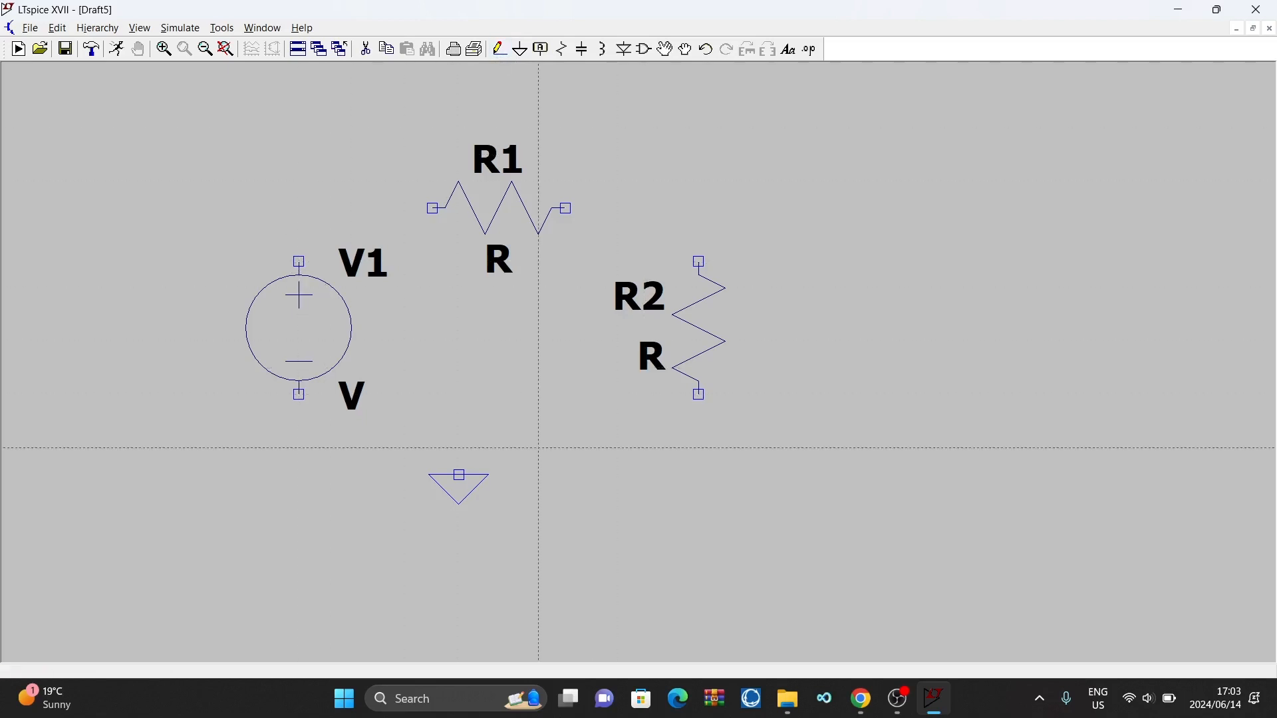
{"action": "left_click", "coordinate": [299, 262]}
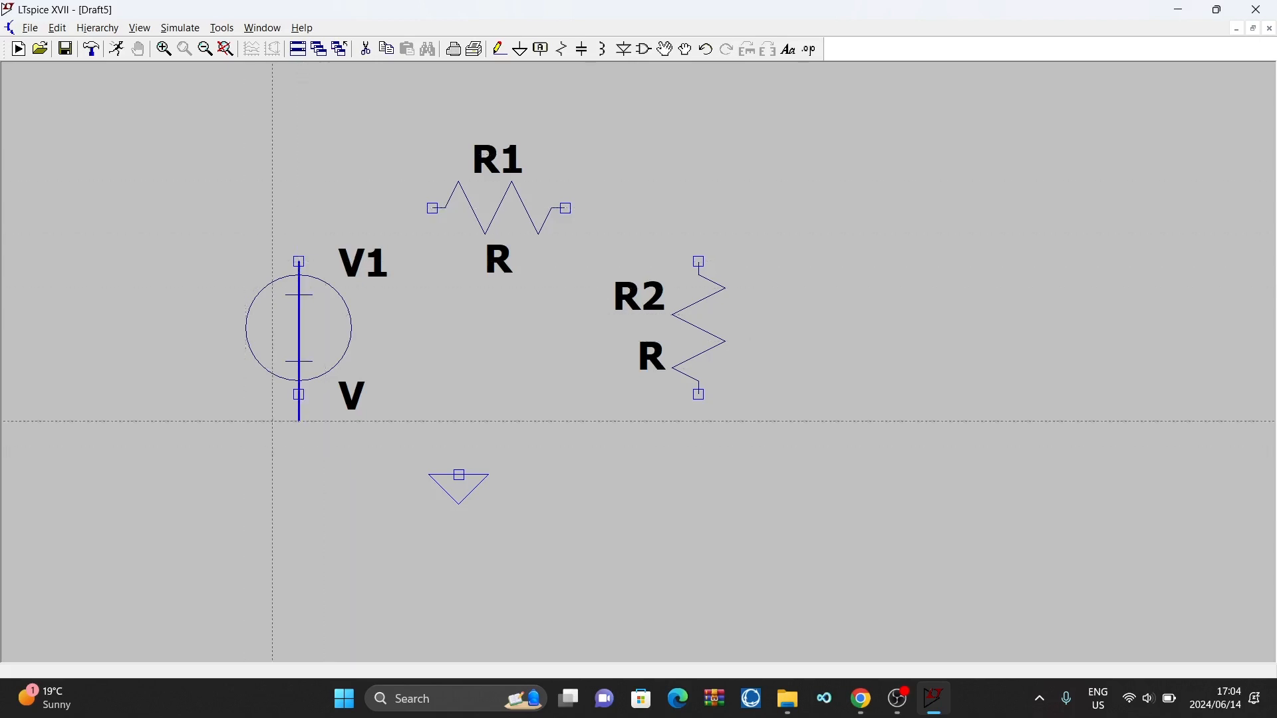
{"action": "left_click", "coordinate": [300, 208]}
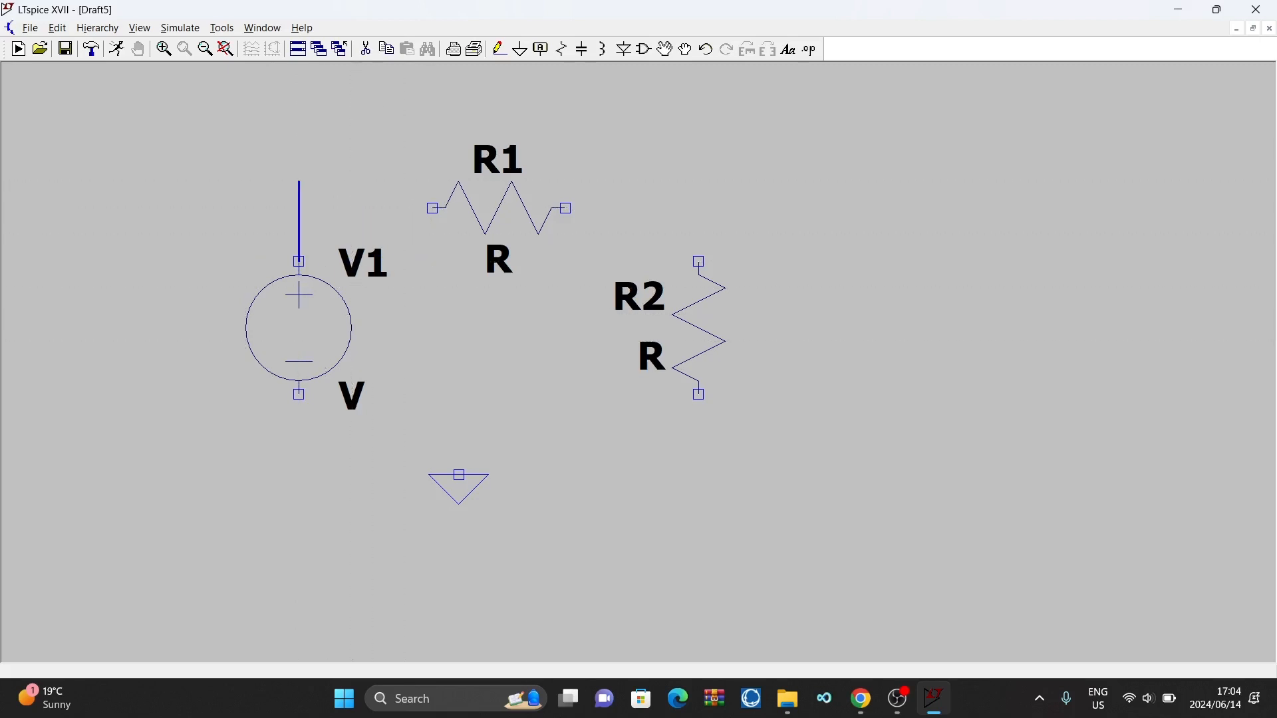
{"action": "left_click", "coordinate": [326, 208]}
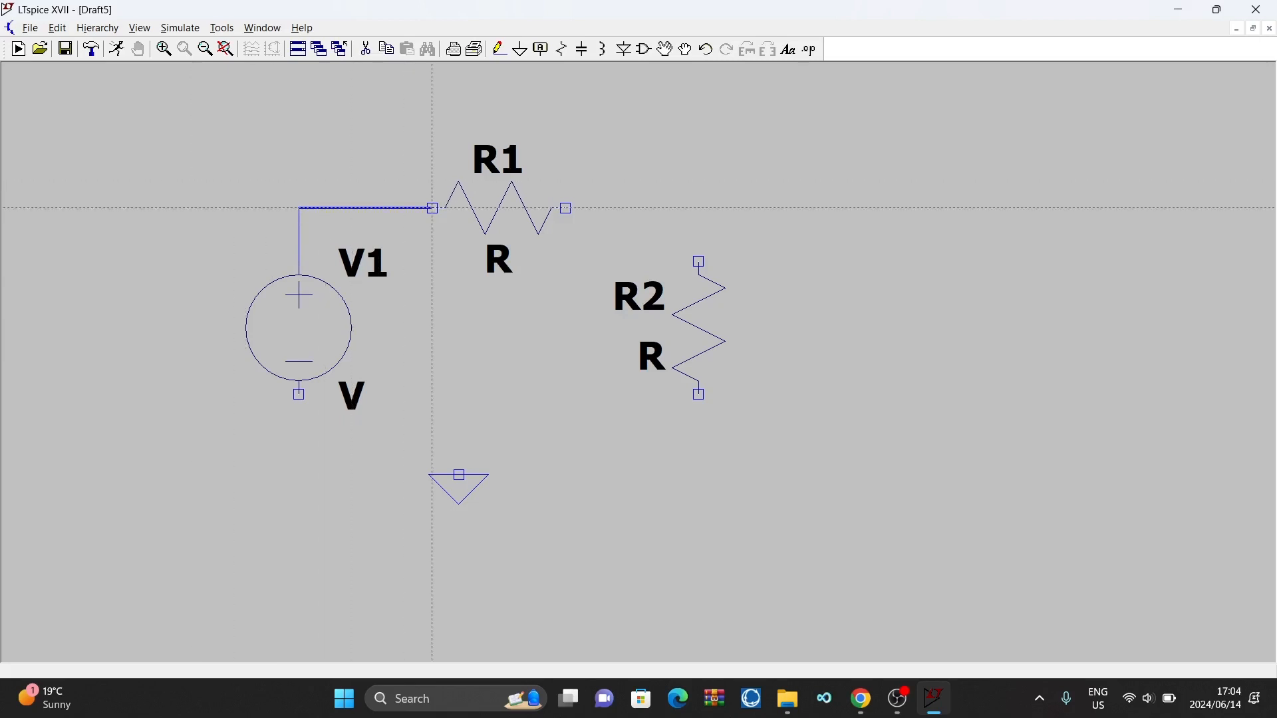
{"action": "left_click", "coordinate": [432, 208]}
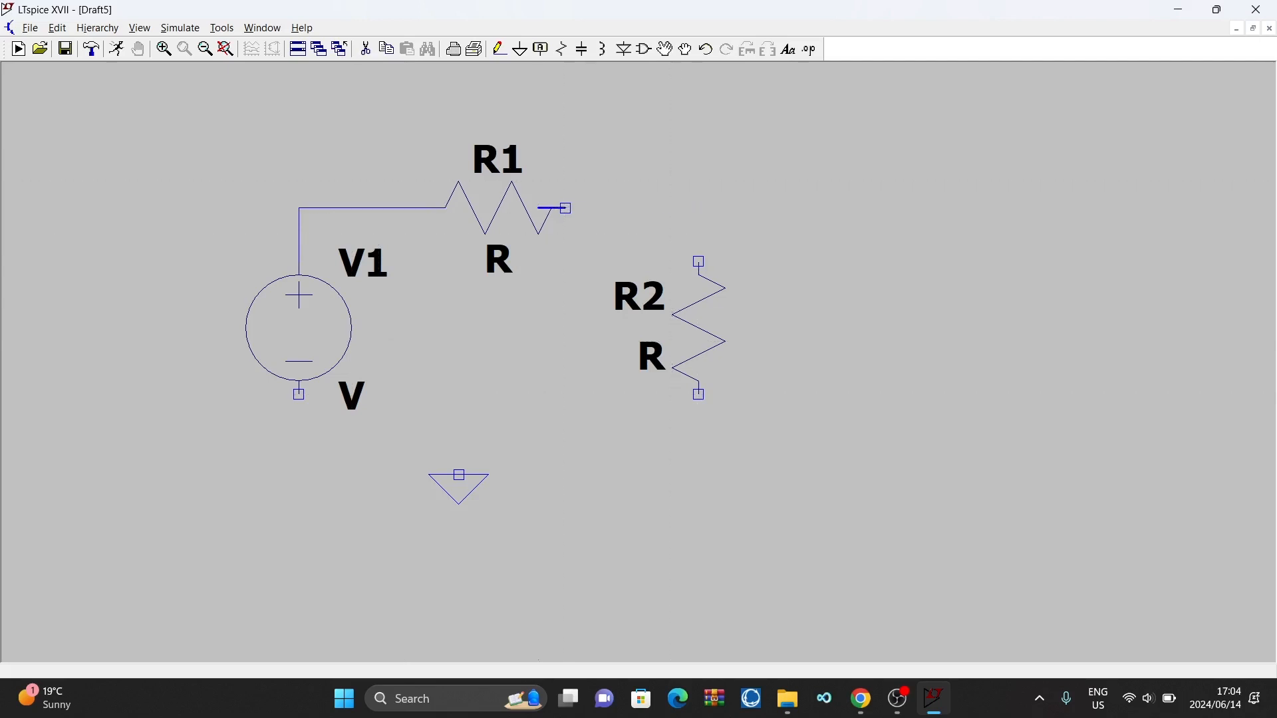
{"action": "left_click", "coordinate": [698, 209]}
{"action": "left_click", "coordinate": [699, 261]}
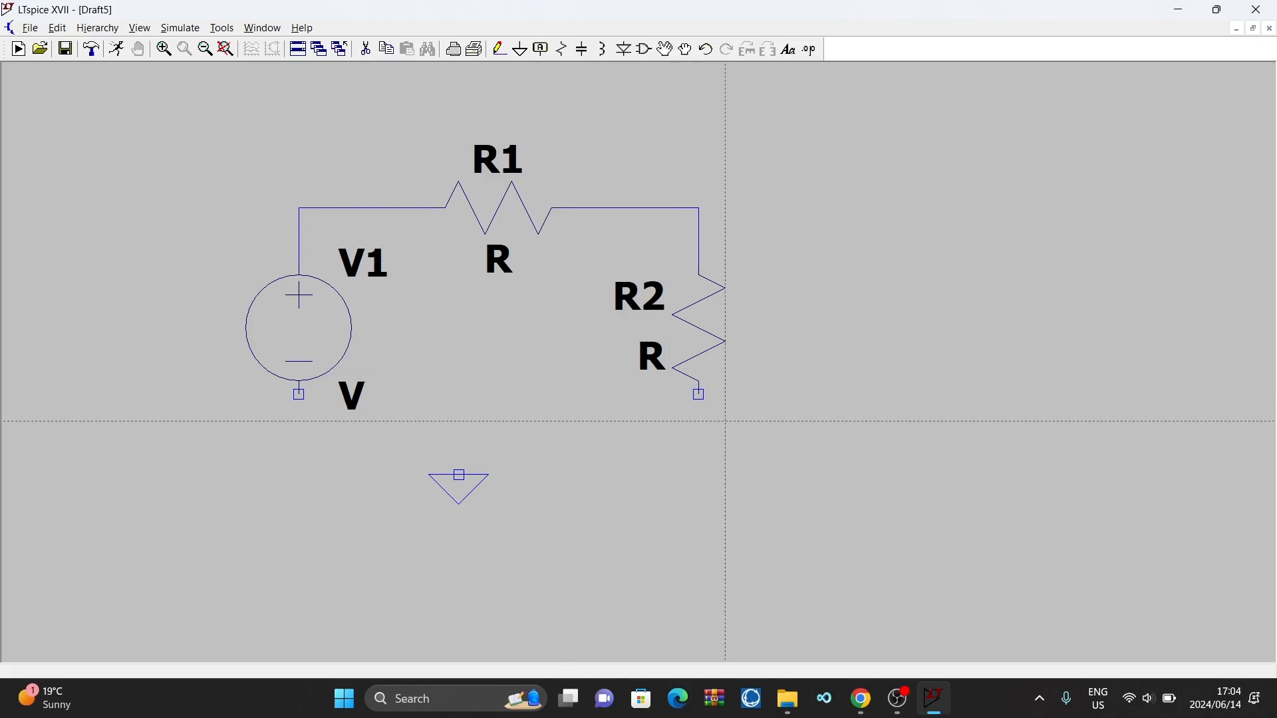
Wire the lower end of R2 across to the ground symbol.
{"action": "left_click", "coordinate": [699, 395]}
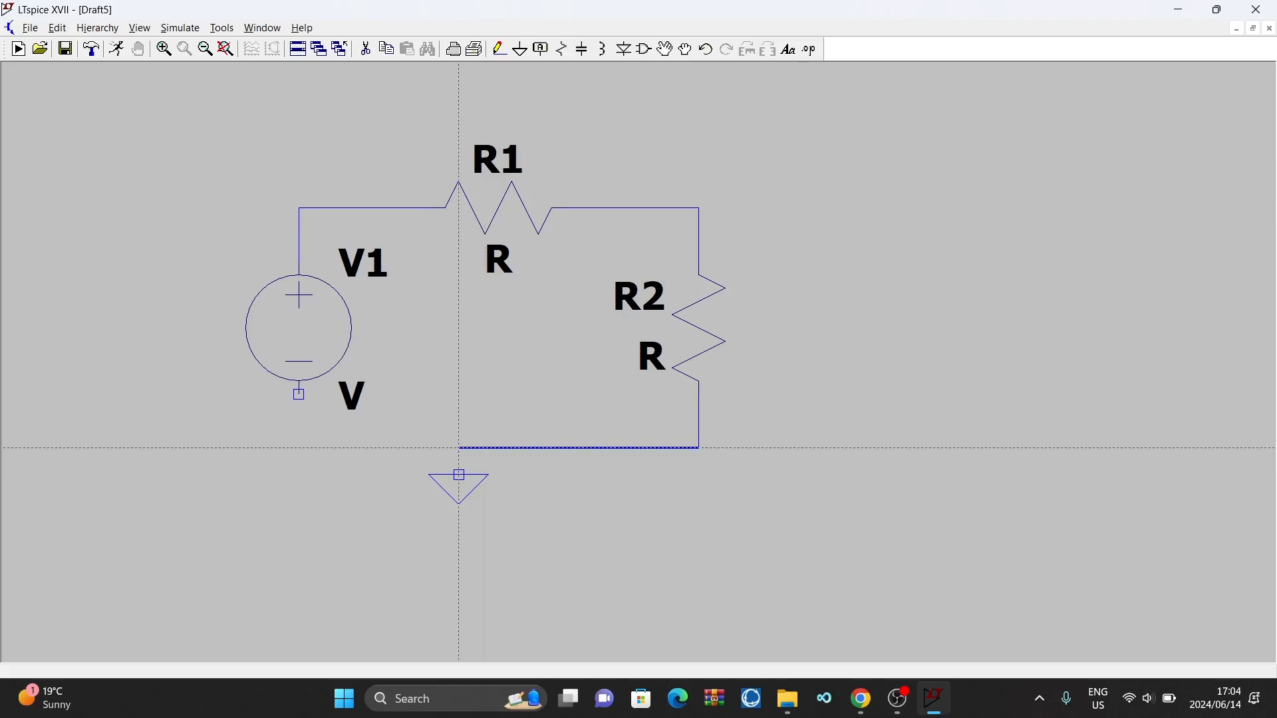
{"action": "left_click", "coordinate": [459, 448]}
{"action": "left_click", "coordinate": [459, 474]}
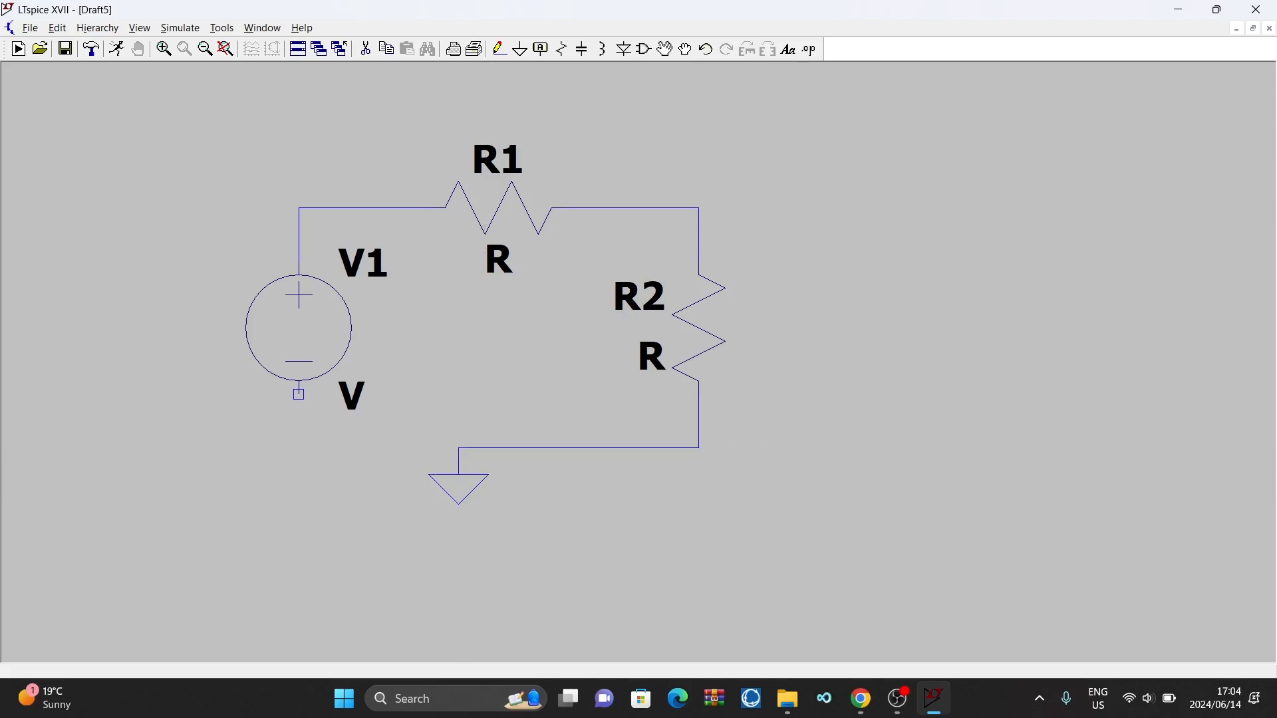
Wire the negative terminal of V1 to the ground junction to close the circuit, and finish wiring.
{"action": "left_click", "coordinate": [299, 394]}
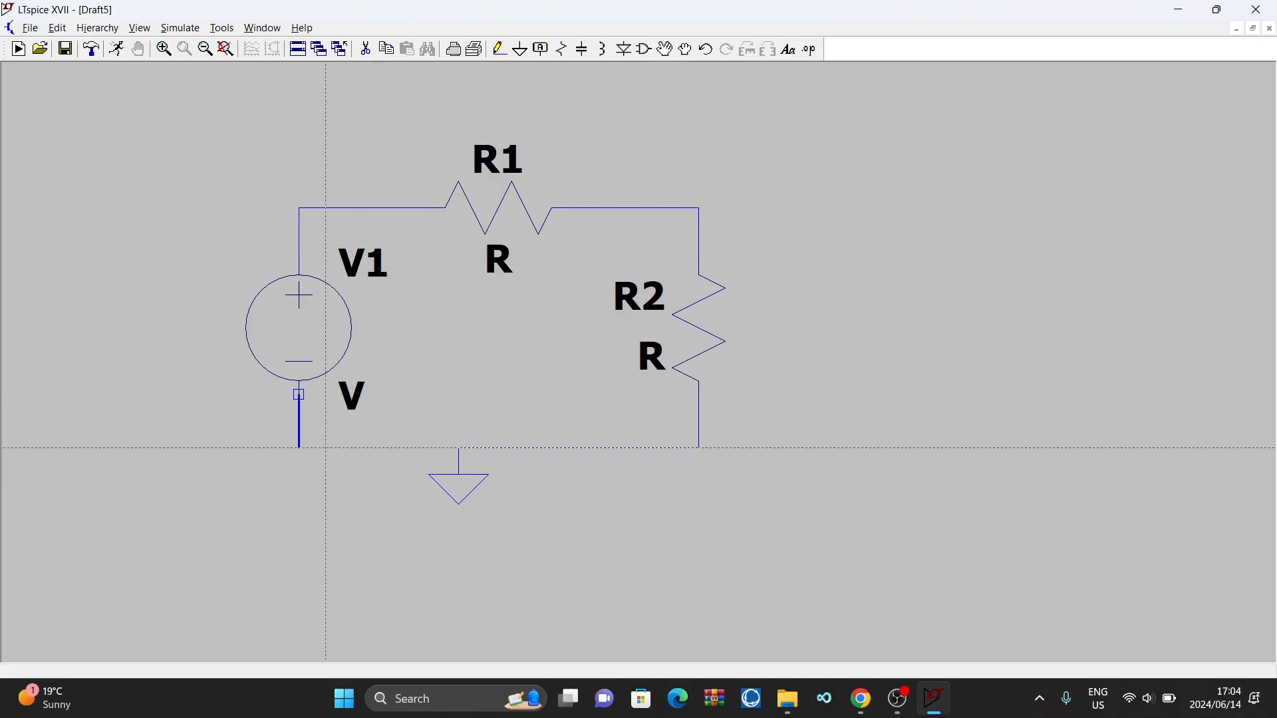
{"action": "left_click", "coordinate": [299, 447]}
{"action": "left_click", "coordinate": [459, 448]}
{"action": "left_click", "coordinate": [459, 448]}
{"action": "left_click", "coordinate": [699, 448]}
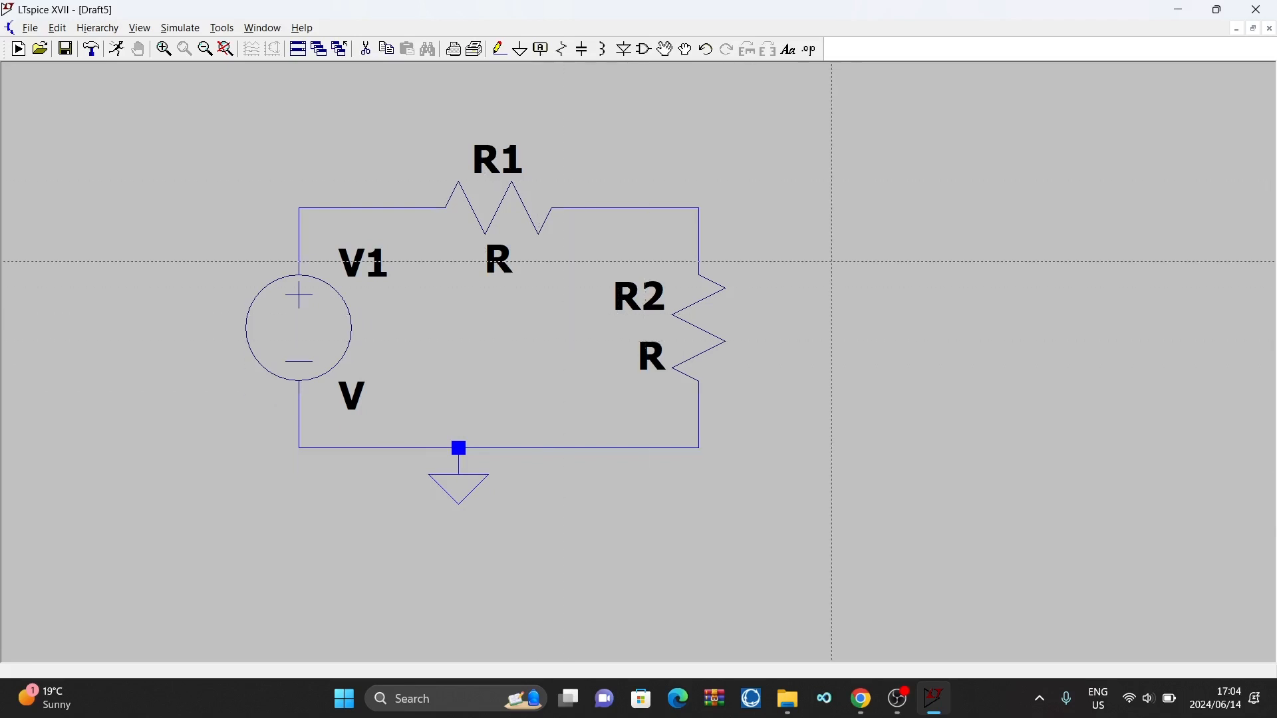
{"action": "key", "text": "Escape"}
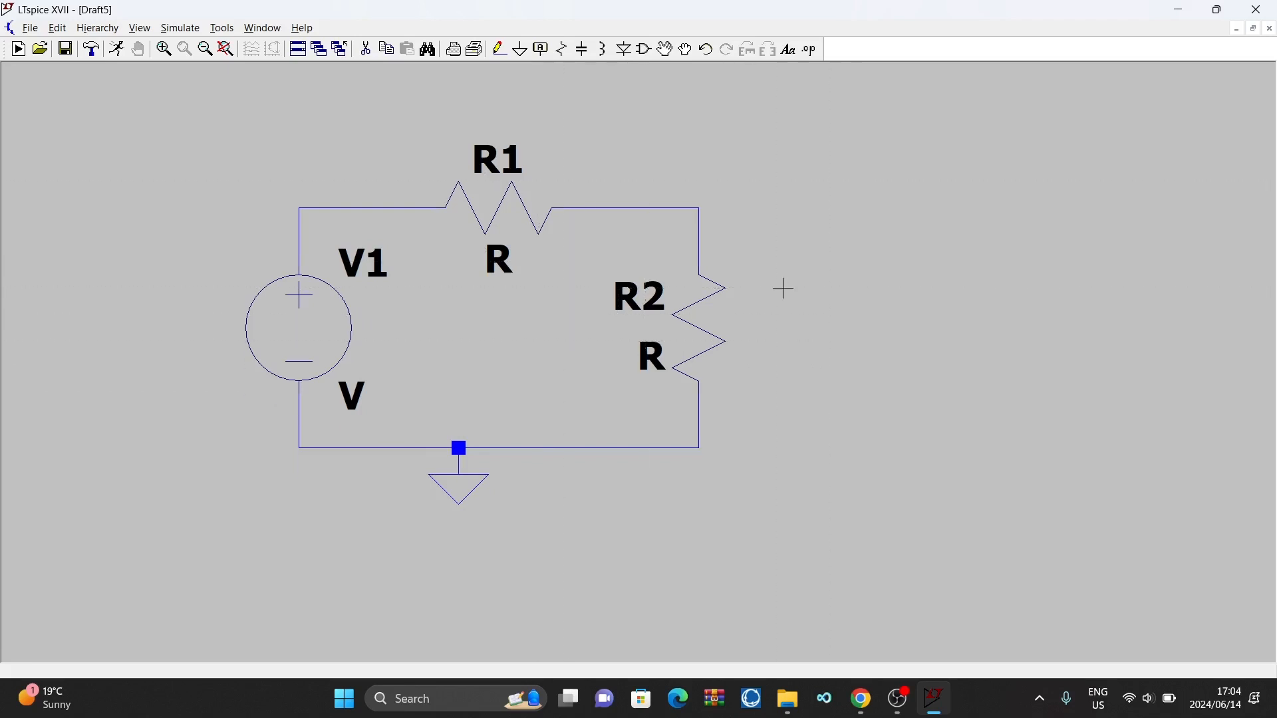
Set the DC value of voltage source V1 to 10 V.
{"action": "right_click", "coordinate": [313, 334]}
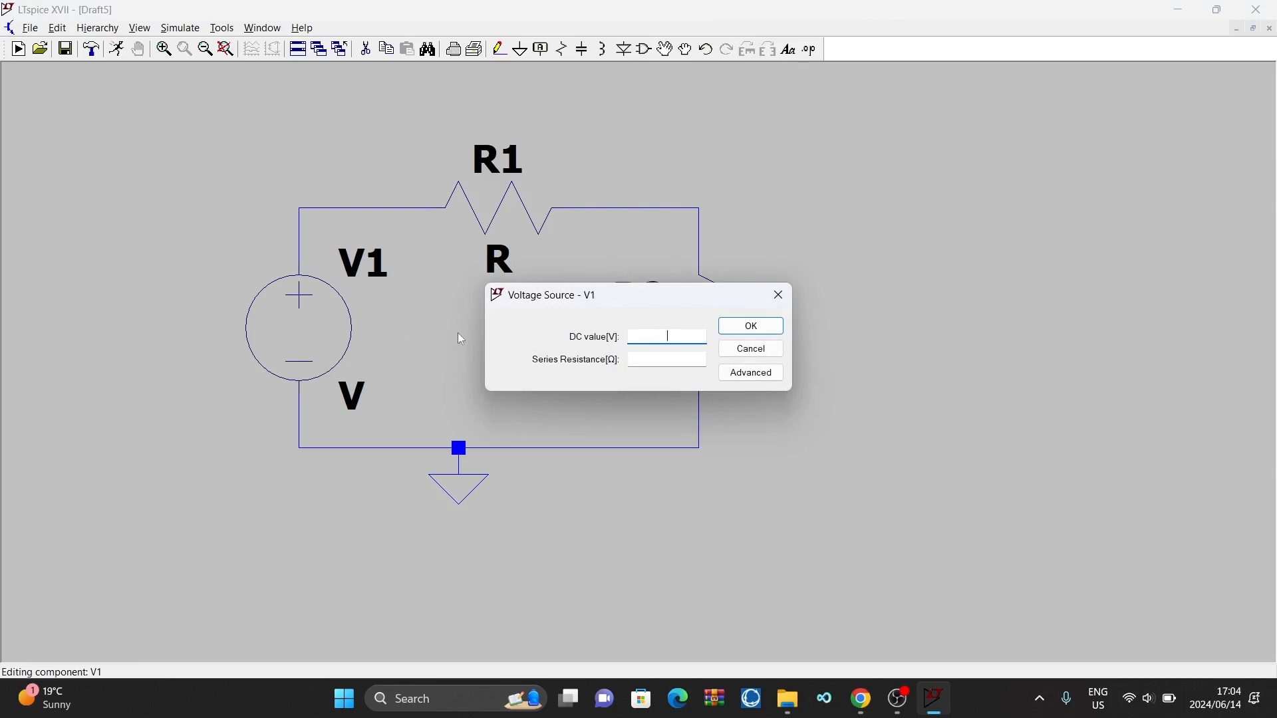
{"action": "left_click", "coordinate": [751, 326]}
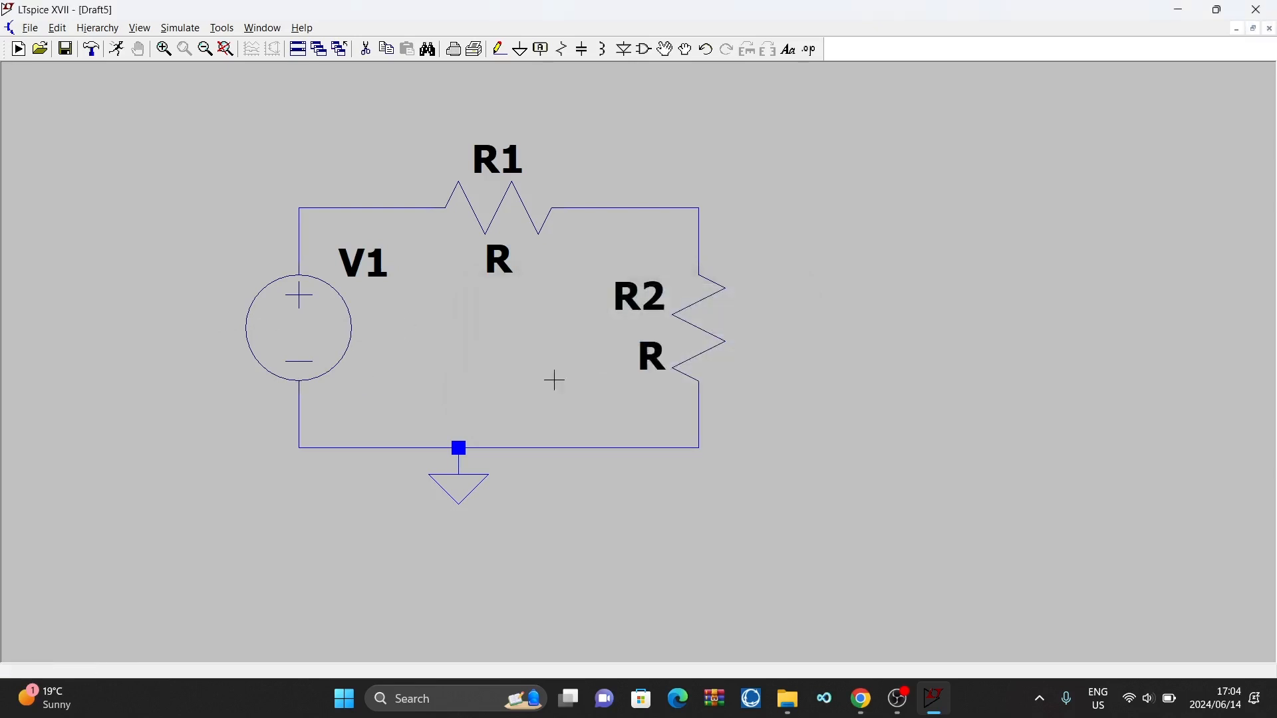
{"action": "right_click", "coordinate": [306, 329]}
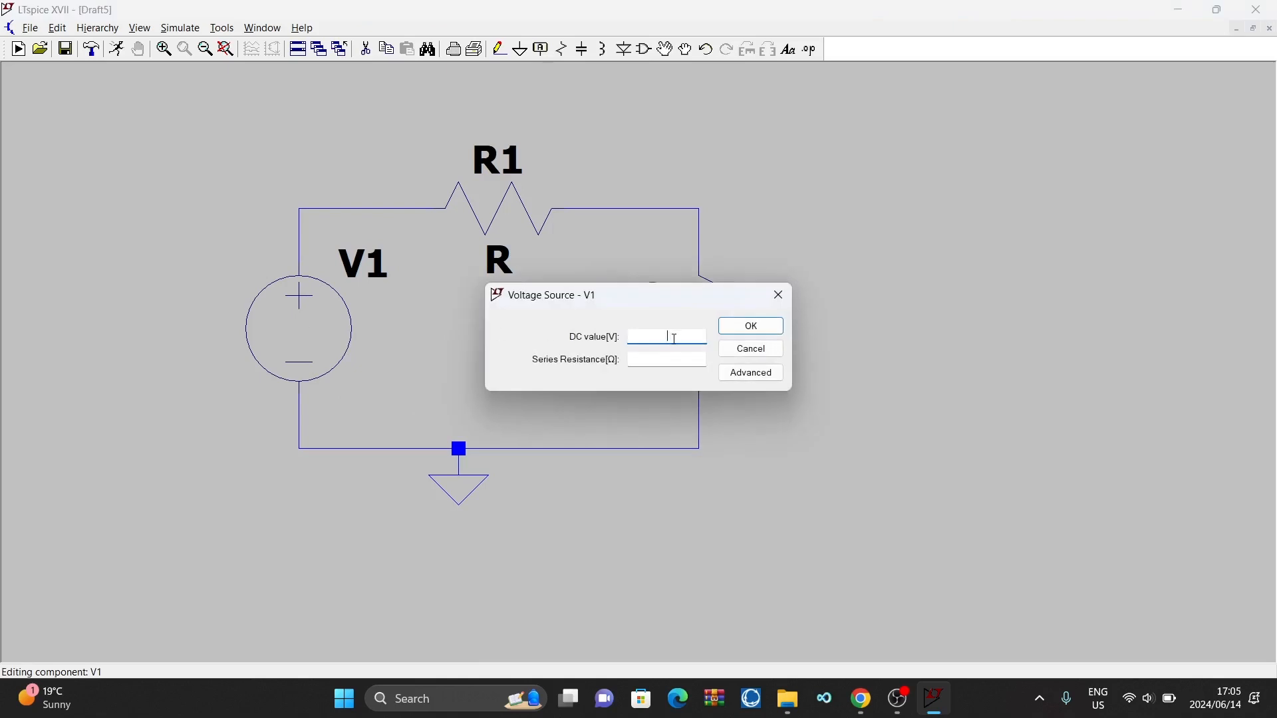
{"action": "left_click", "coordinate": [762, 327]}
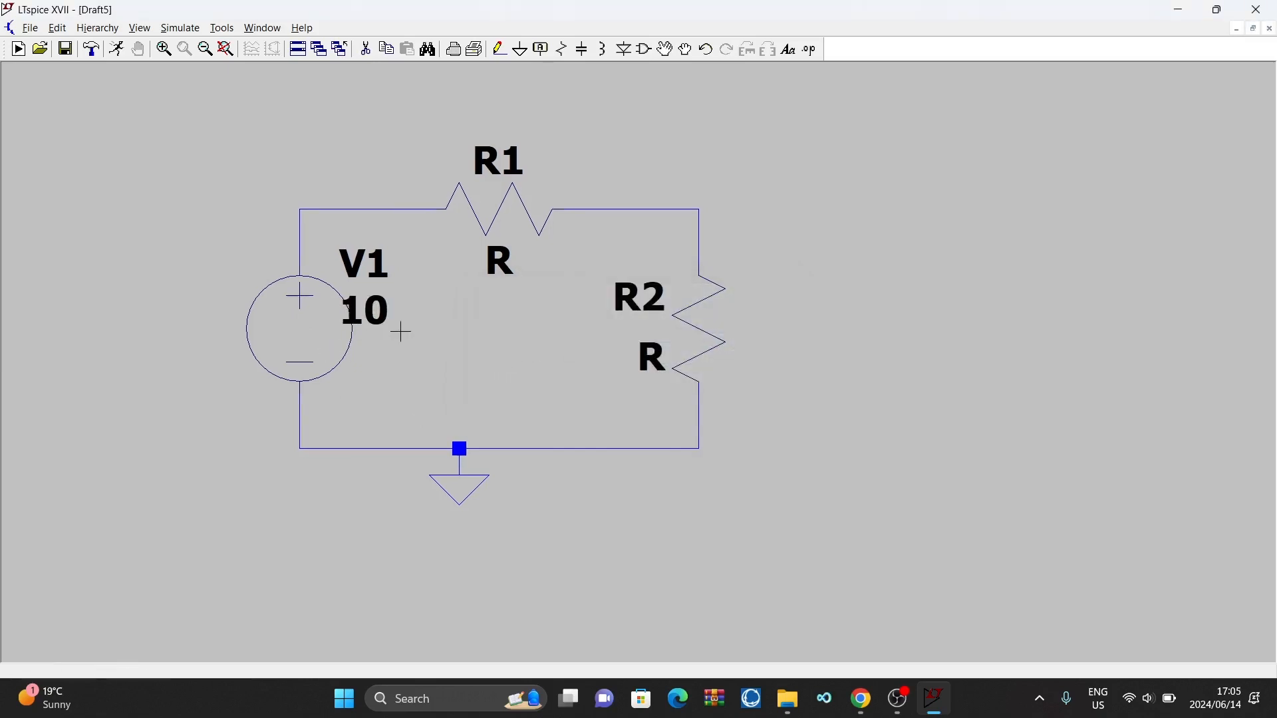
Set the resistance of R1 to 100 Ω and of R2 to 330 Ω.
{"action": "right_click", "coordinate": [488, 212]}
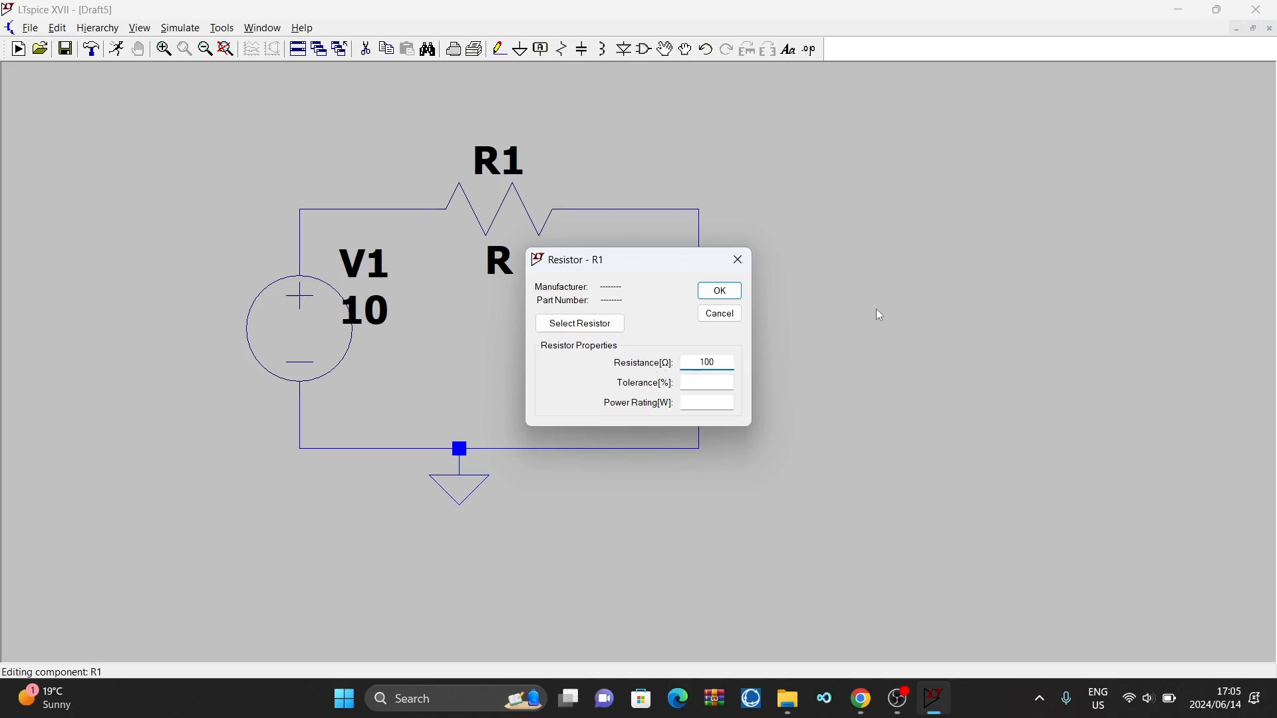
{"action": "left_click", "coordinate": [721, 292]}
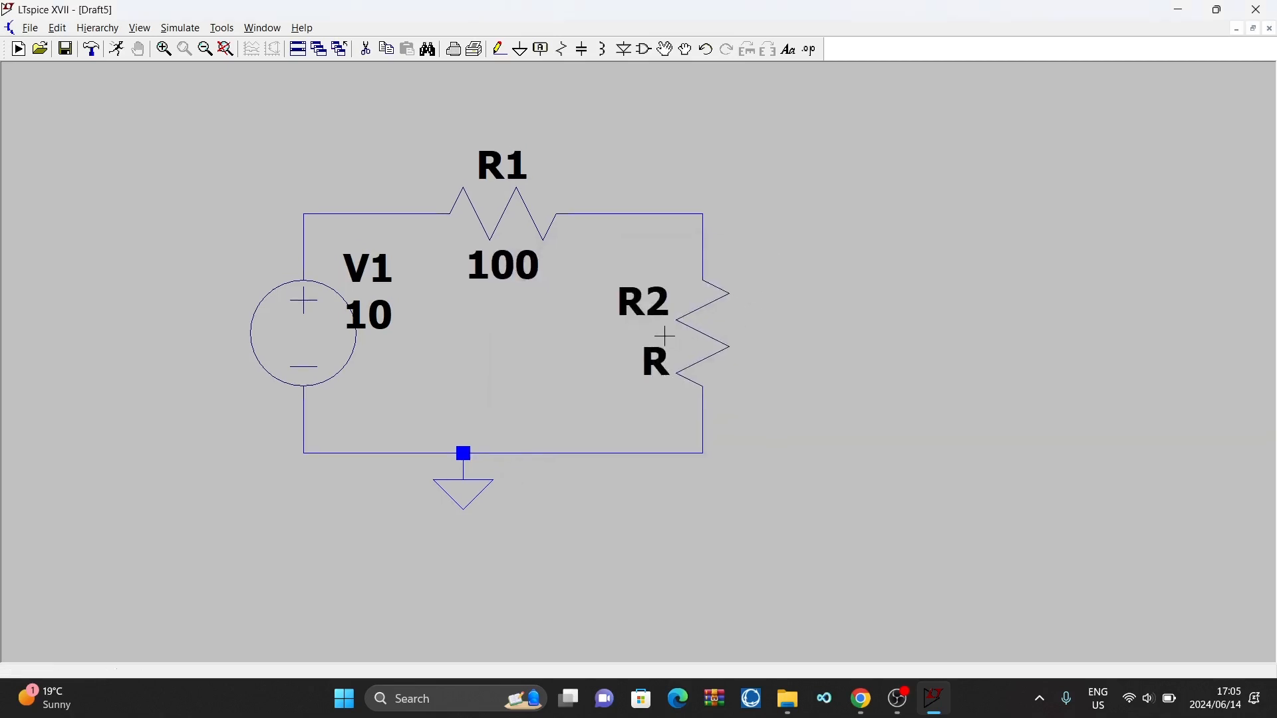
{"action": "right_click", "coordinate": [706, 332]}
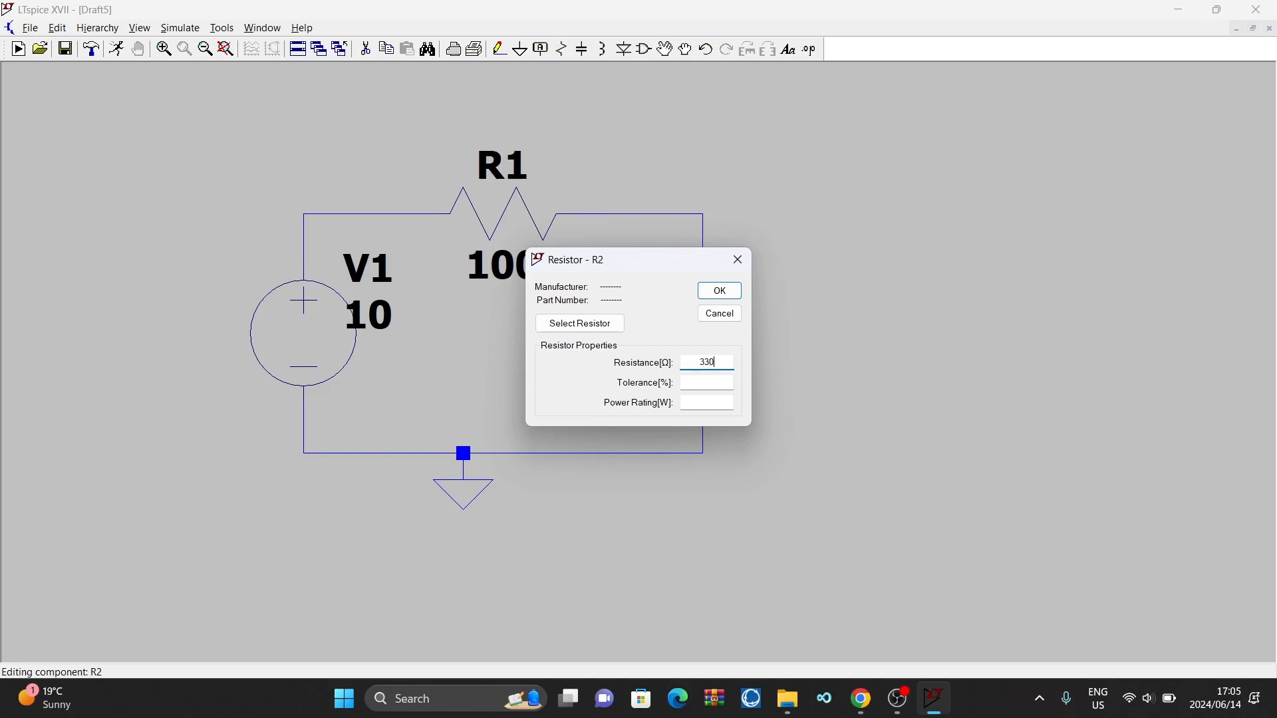
{"action": "left_click", "coordinate": [719, 292]}
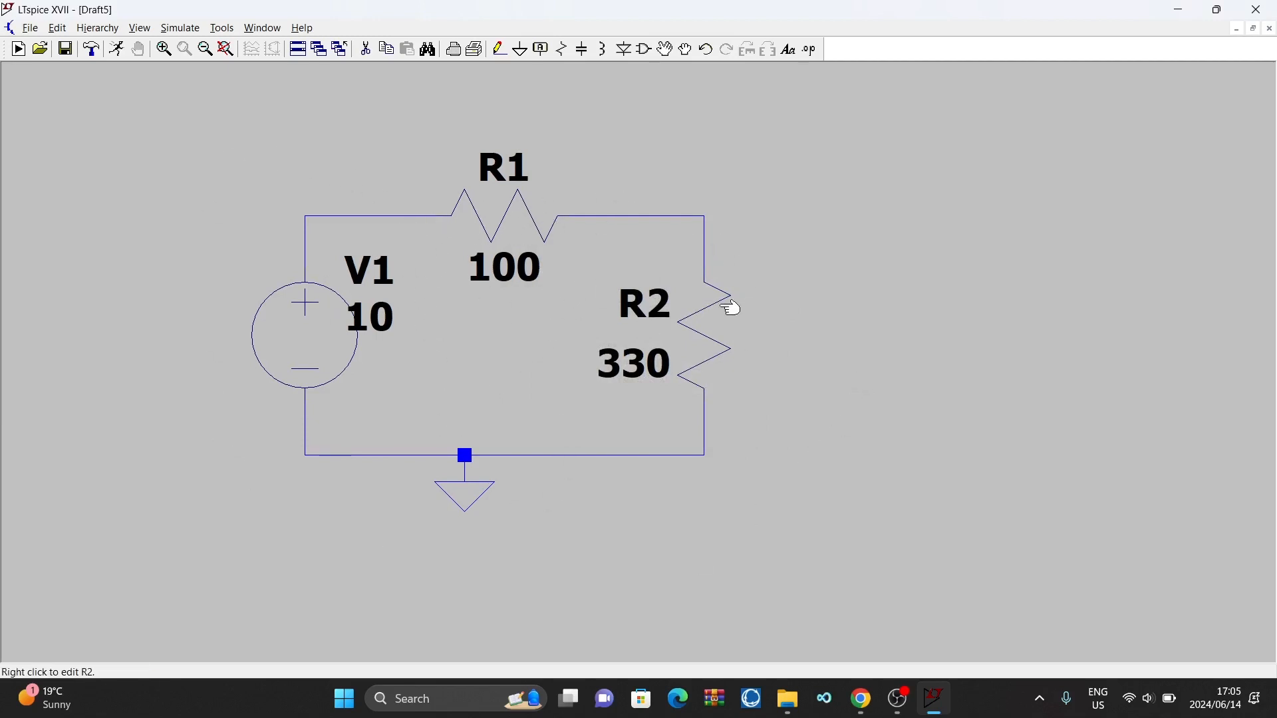
{"action": "right_click", "coordinate": [542, 53]}
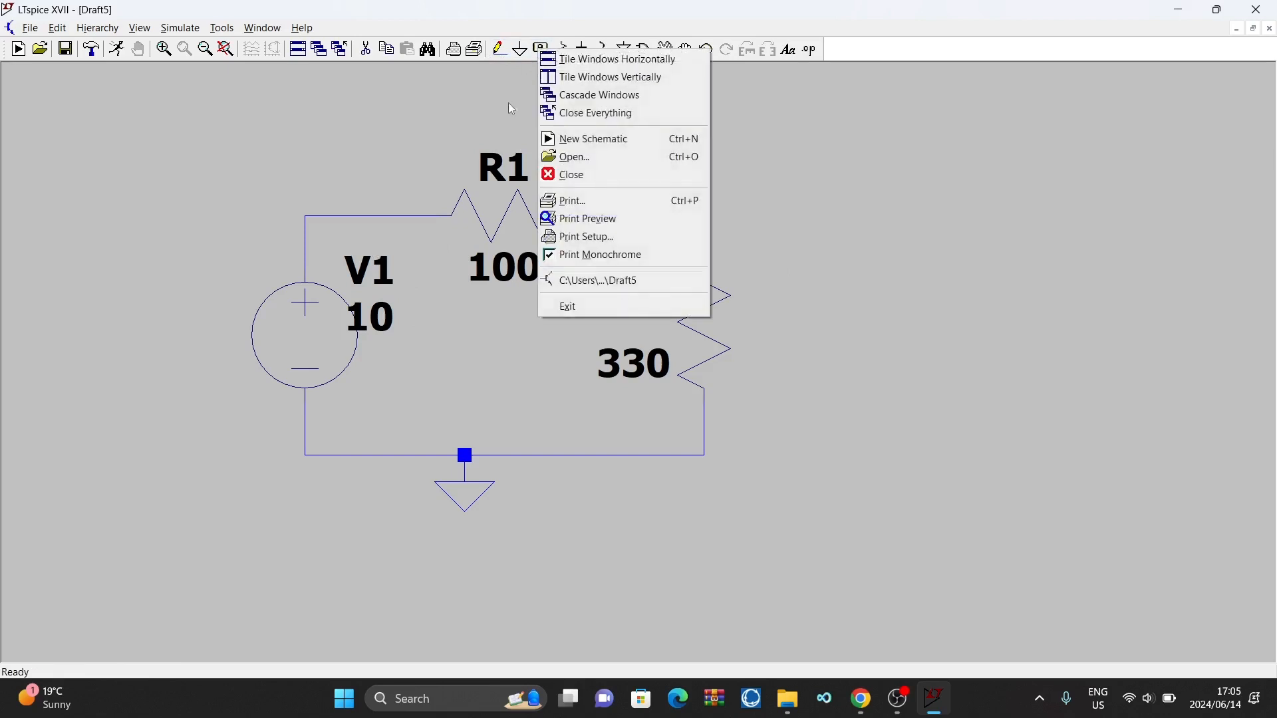
{"action": "left_click", "coordinate": [507, 71]}
{"action": "left_click", "coordinate": [541, 50]}
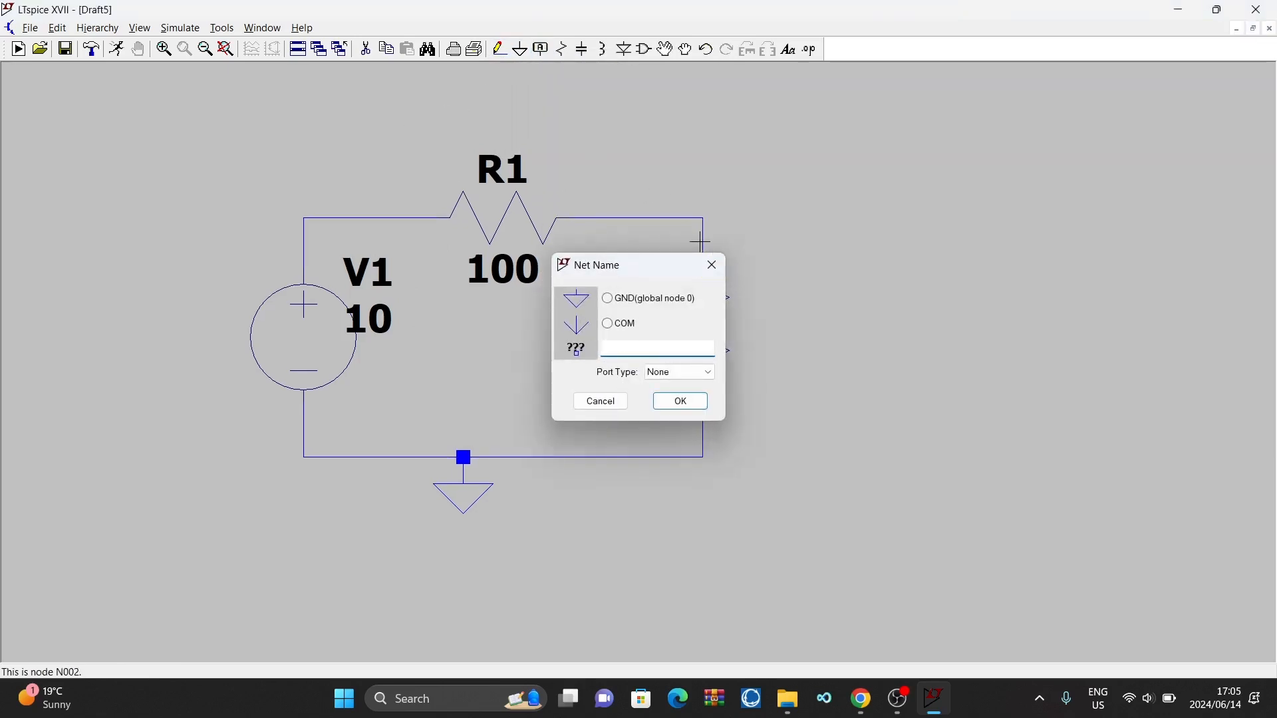
{"action": "left_click", "coordinate": [712, 264]}
Create a net label A and place it on the wire corner above V1 and on the corner above R2.
{"action": "left_click", "coordinate": [543, 52]}
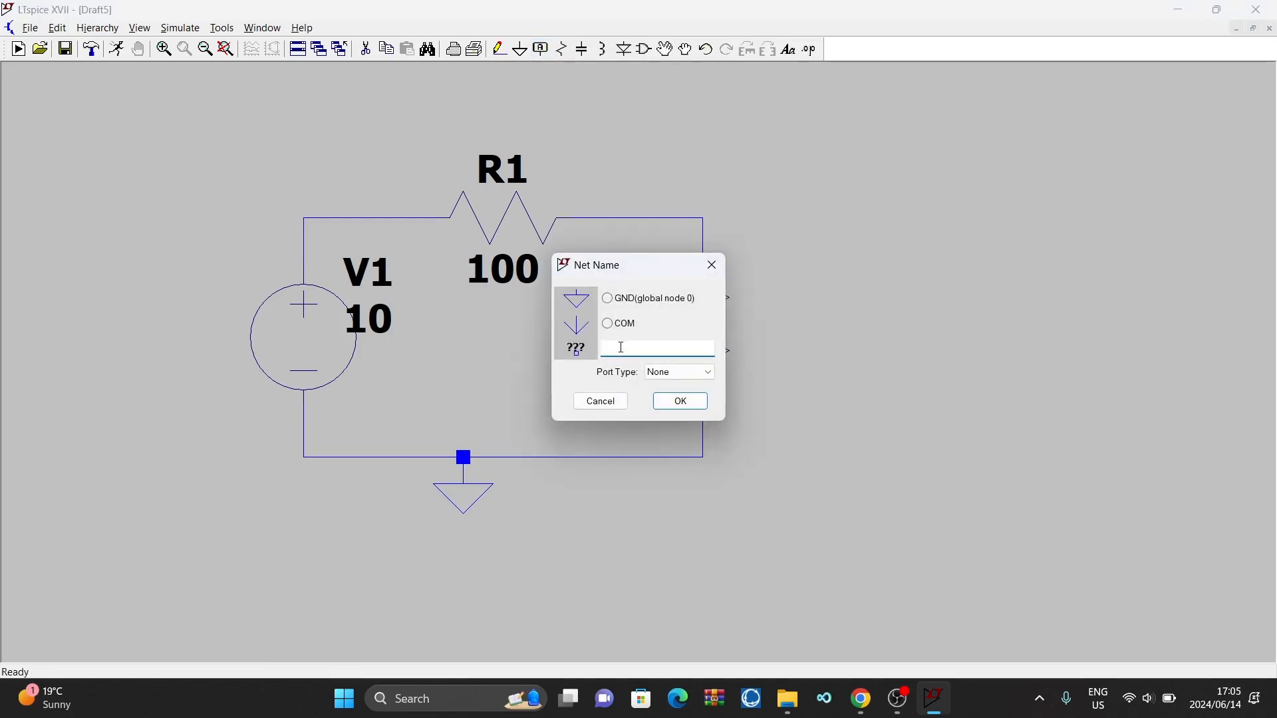
{"action": "type", "text": "A"}
{"action": "left_click", "coordinate": [681, 401]}
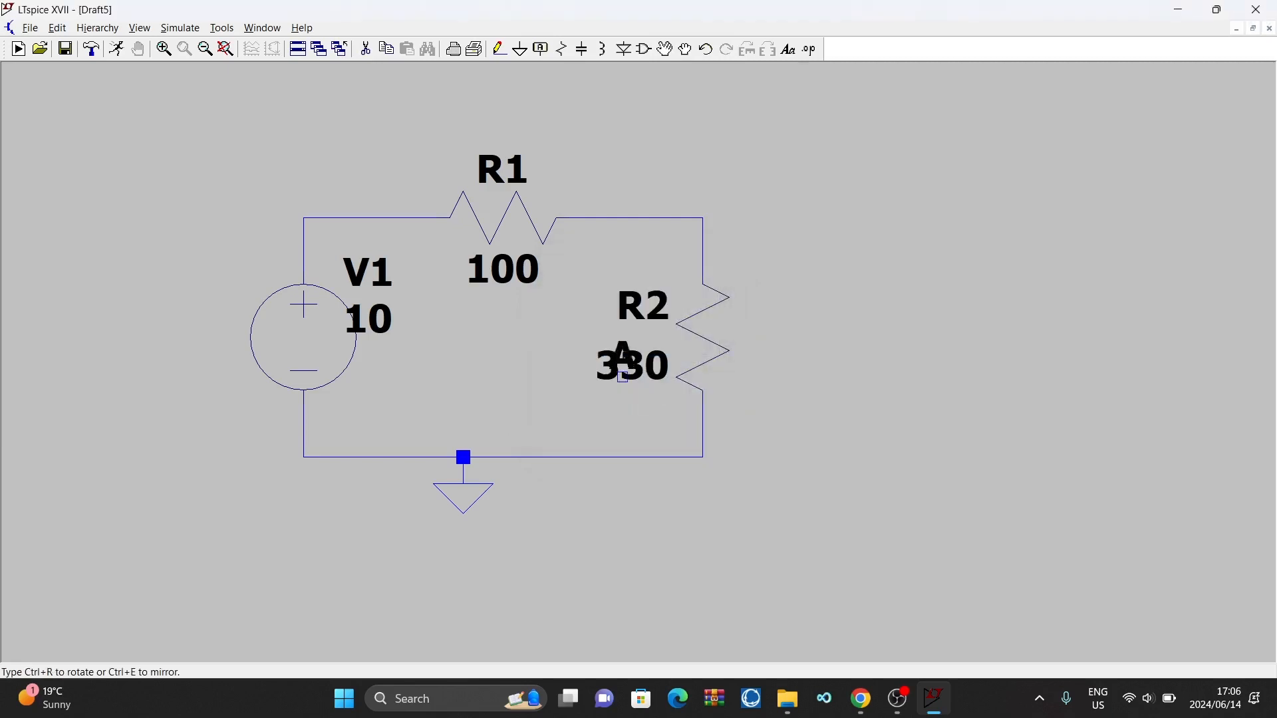
{"action": "left_click", "coordinate": [304, 217]}
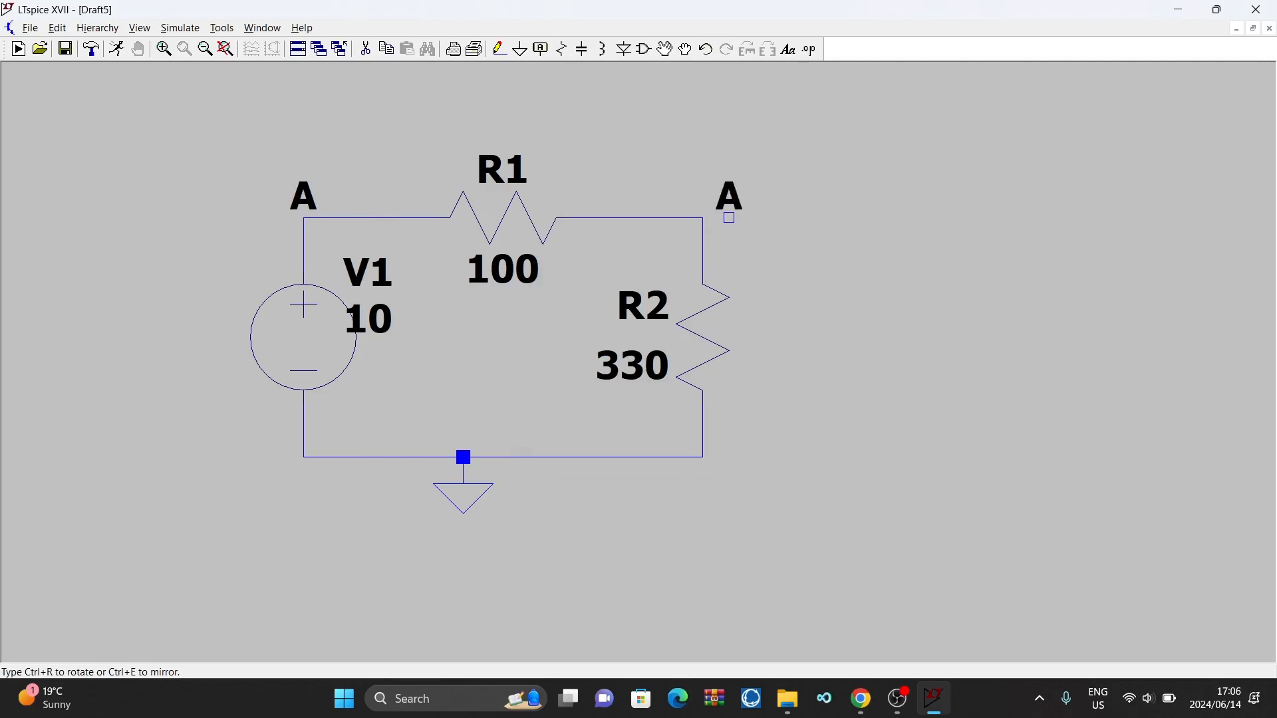
{"action": "left_click", "coordinate": [703, 218]}
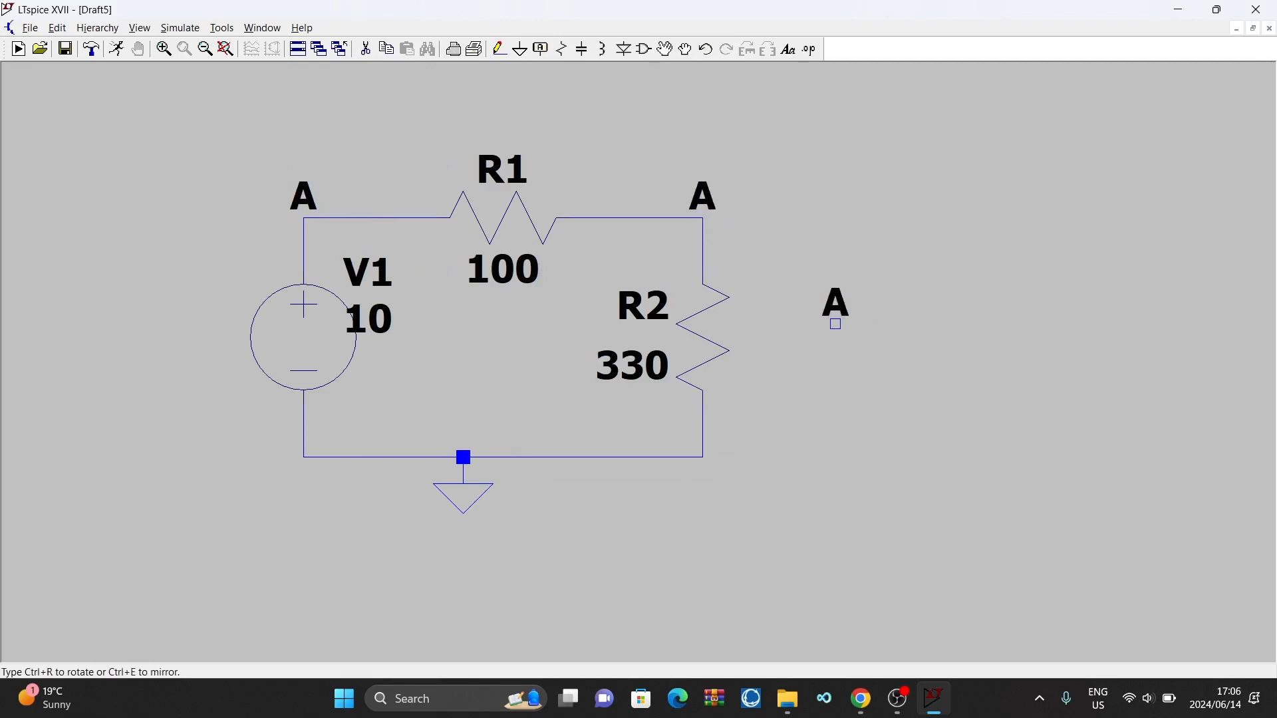
{"action": "key", "text": "Escape"}
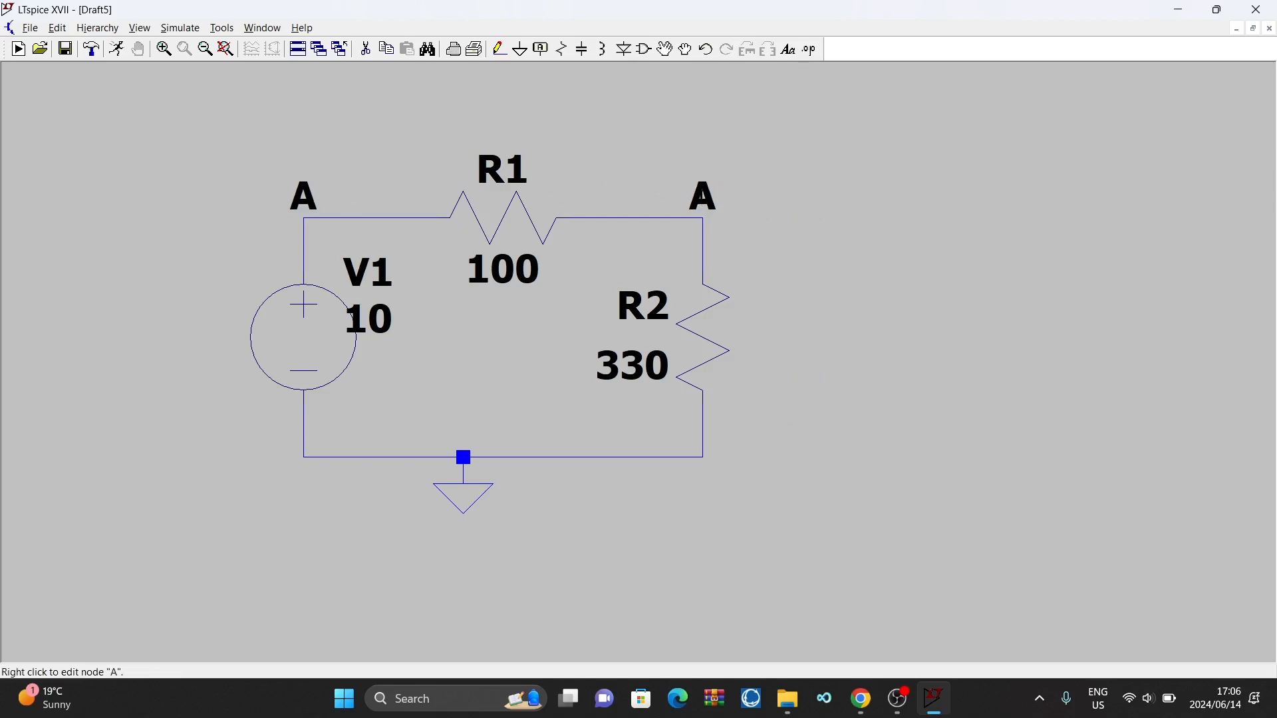
Rename the net label above R2 to B.
{"action": "right_click", "coordinate": [702, 197]}
{"action": "key", "text": "BackSpace"}
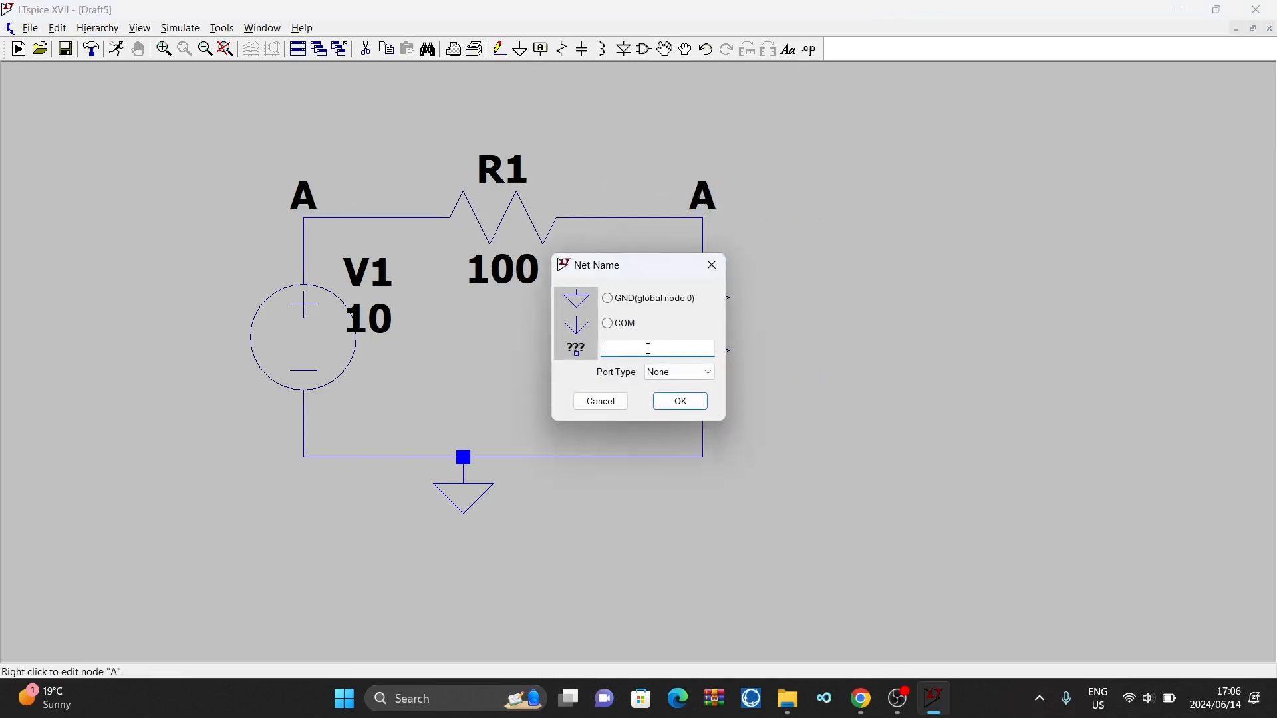
{"action": "type", "text": "B"}
{"action": "left_click", "coordinate": [679, 401]}
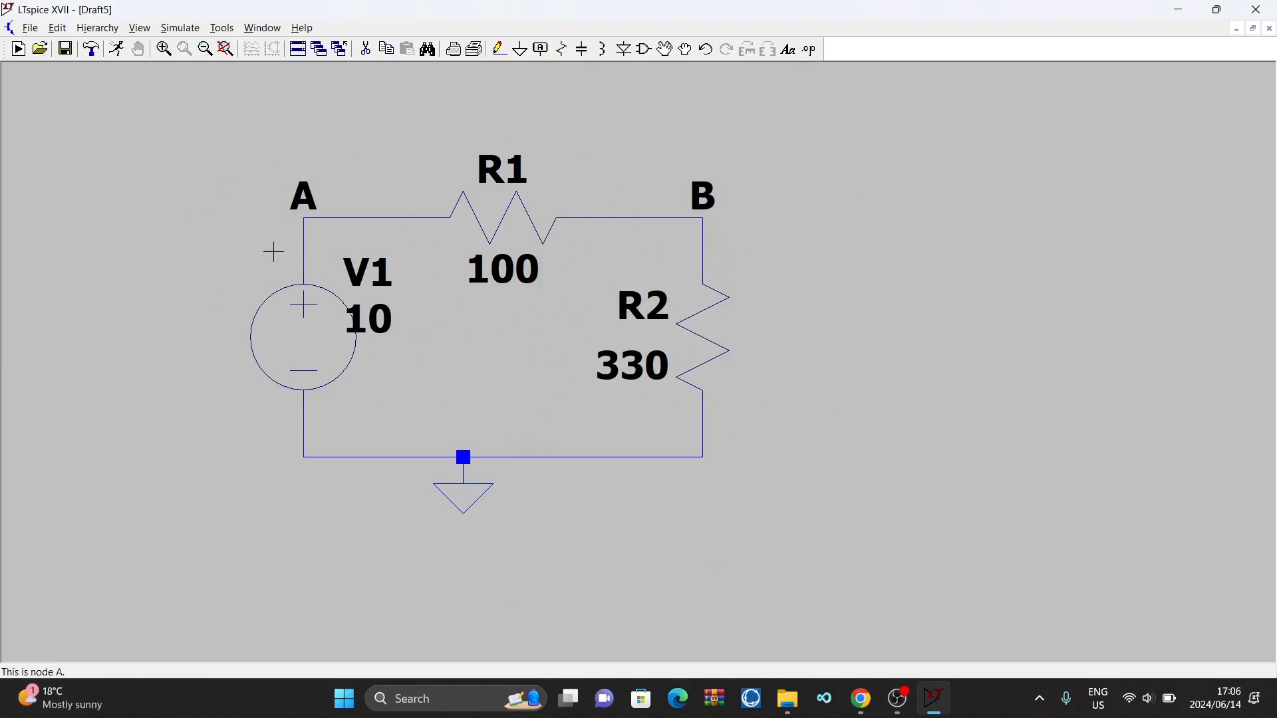
Open the simulation command settings and examine the transient, AC analysis, DC sweep, noise and DC transfer options.
{"action": "left_click", "coordinate": [119, 52]}
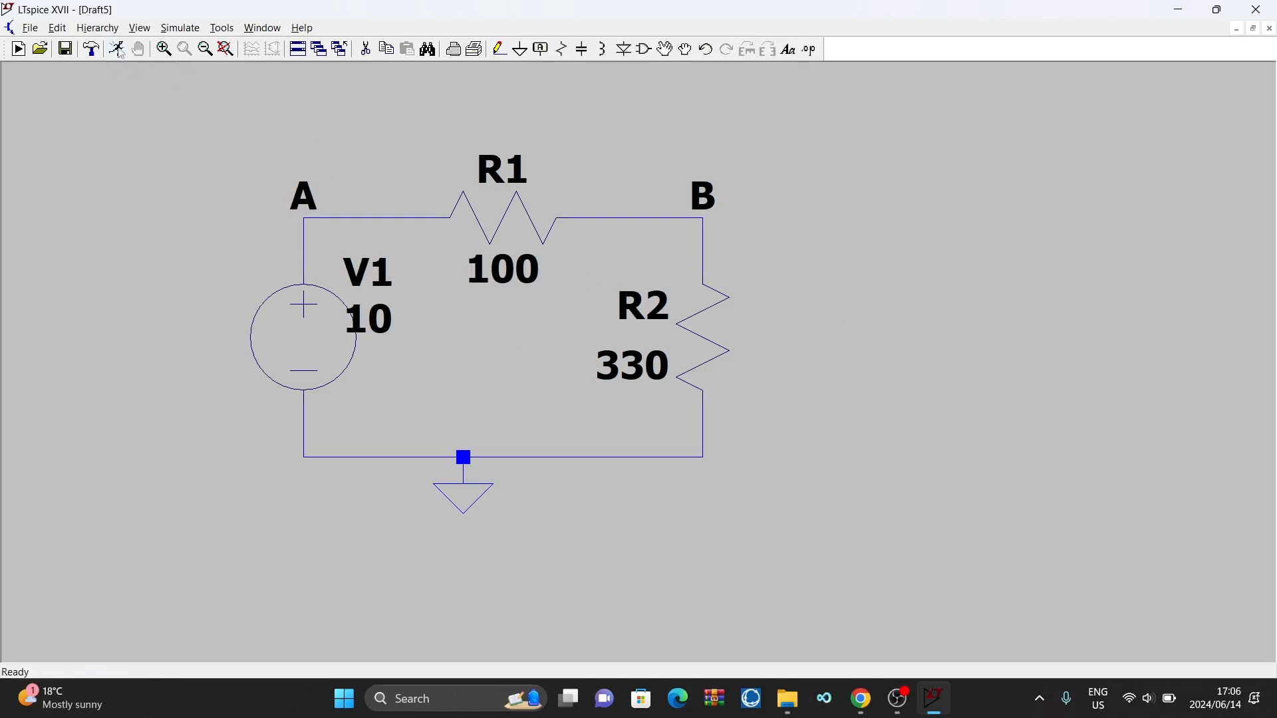
{"action": "left_click", "coordinate": [189, 31]}
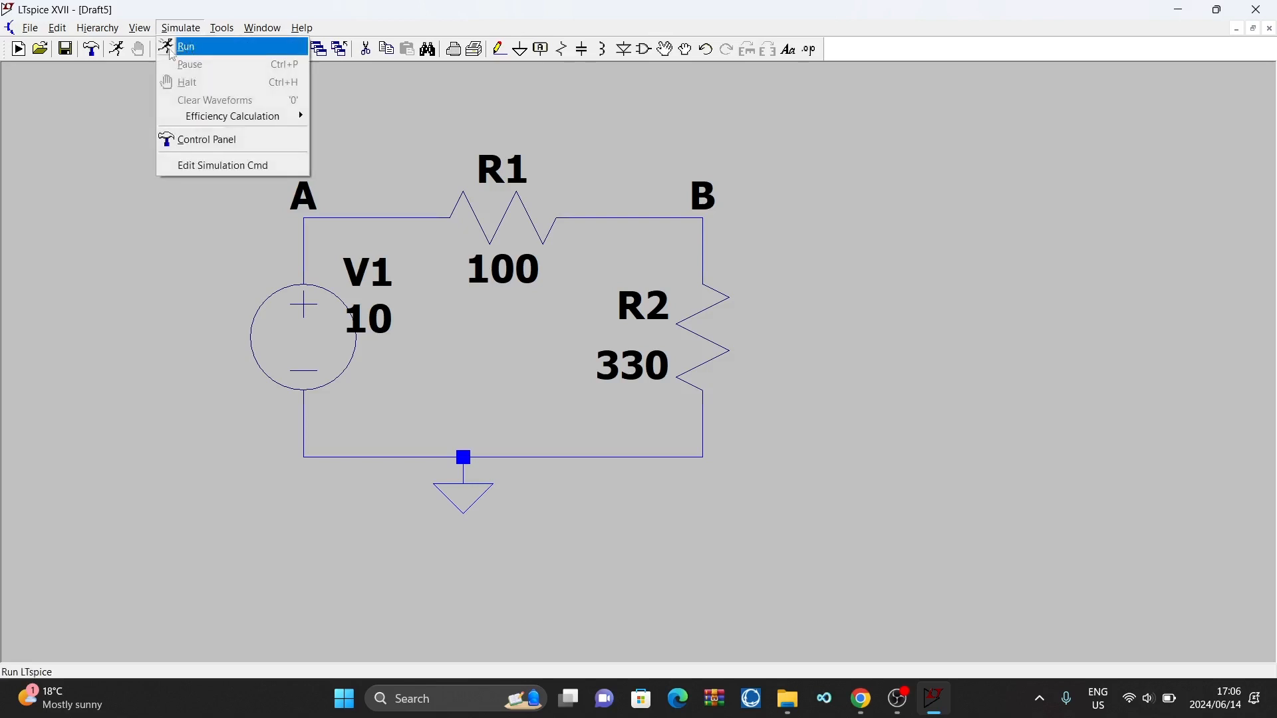
{"action": "left_click", "coordinate": [120, 54]}
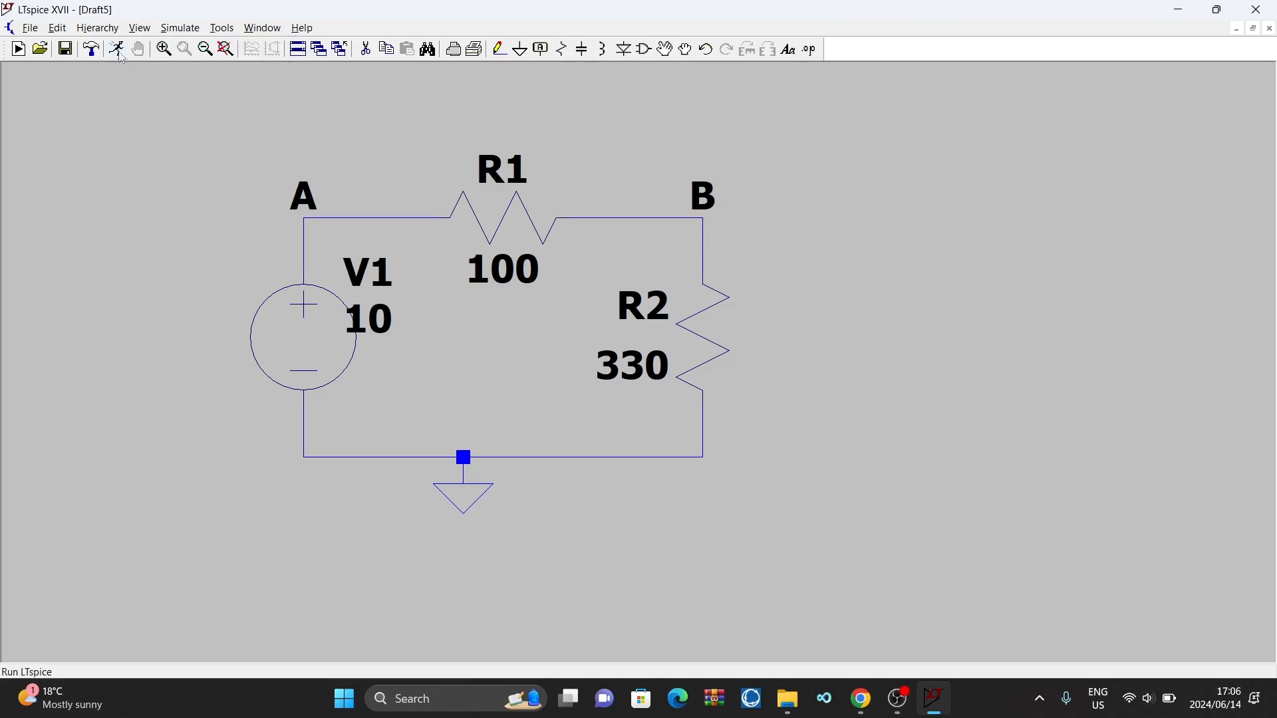
{"action": "left_click", "coordinate": [120, 54]}
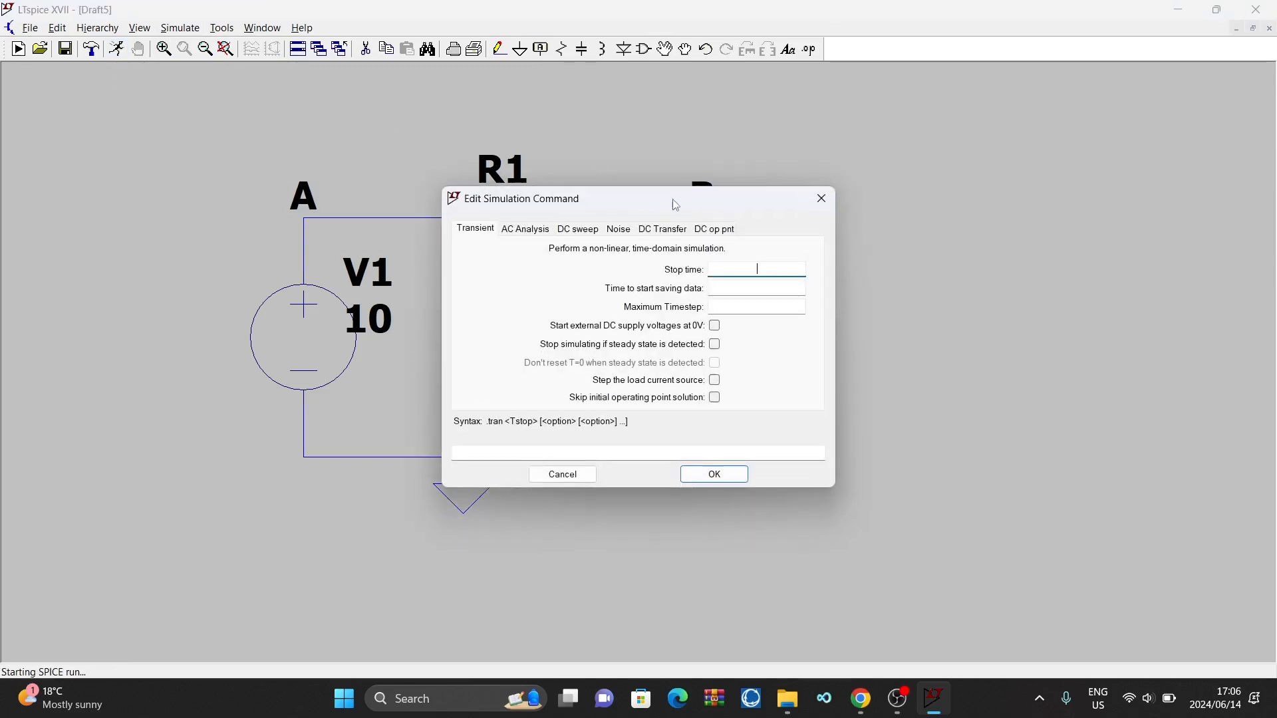
{"action": "left_click_drag", "start_coordinate": [673, 199], "coordinate": [654, 125]}
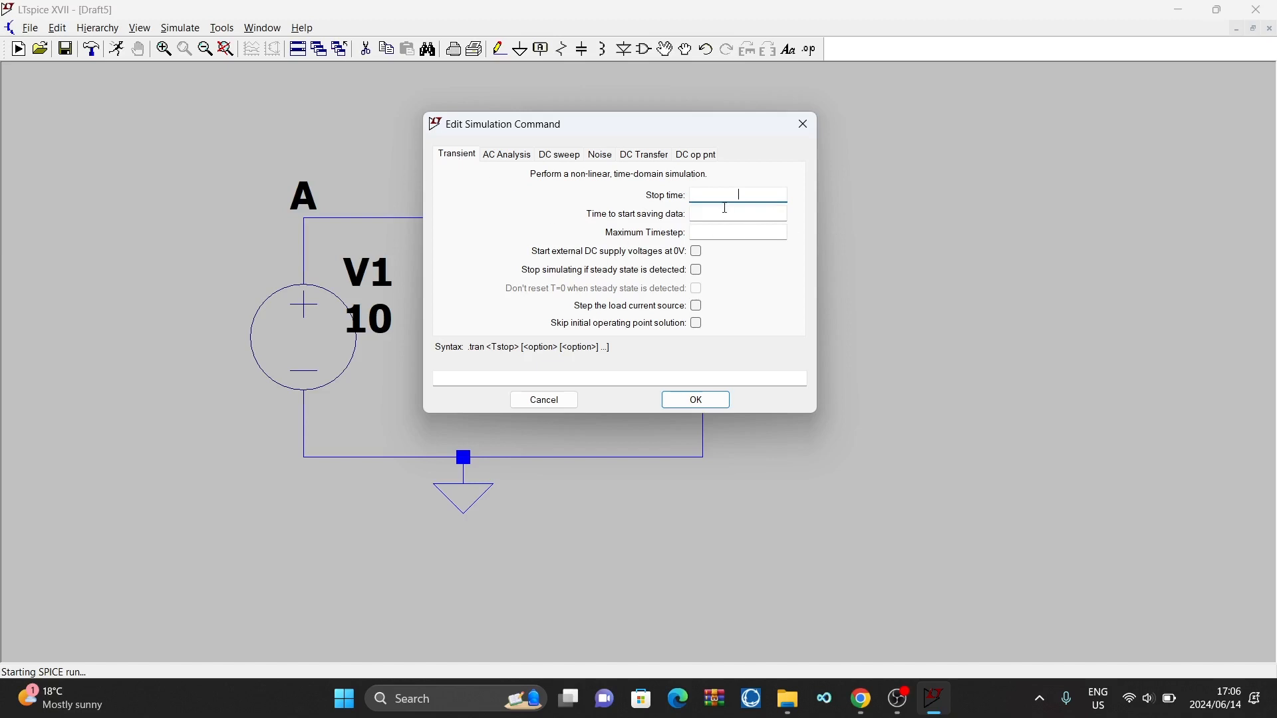
{"action": "left_click", "coordinate": [521, 157]}
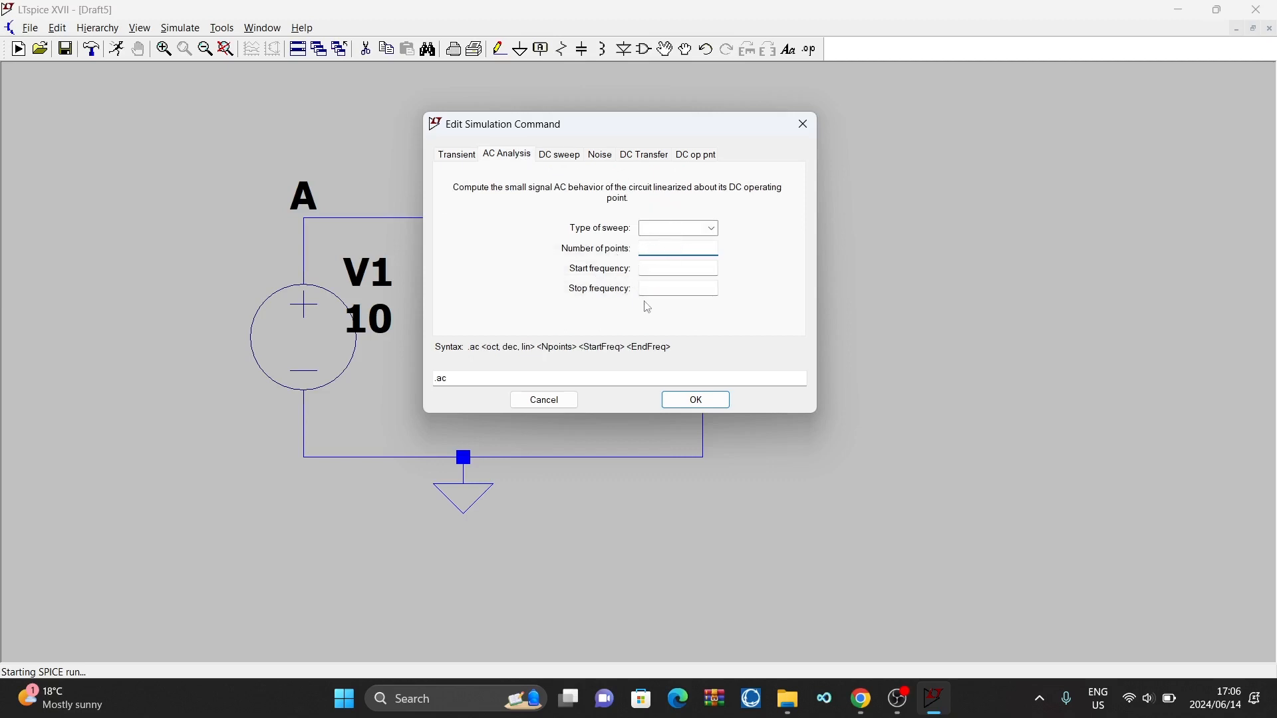
{"action": "left_click", "coordinate": [561, 154]}
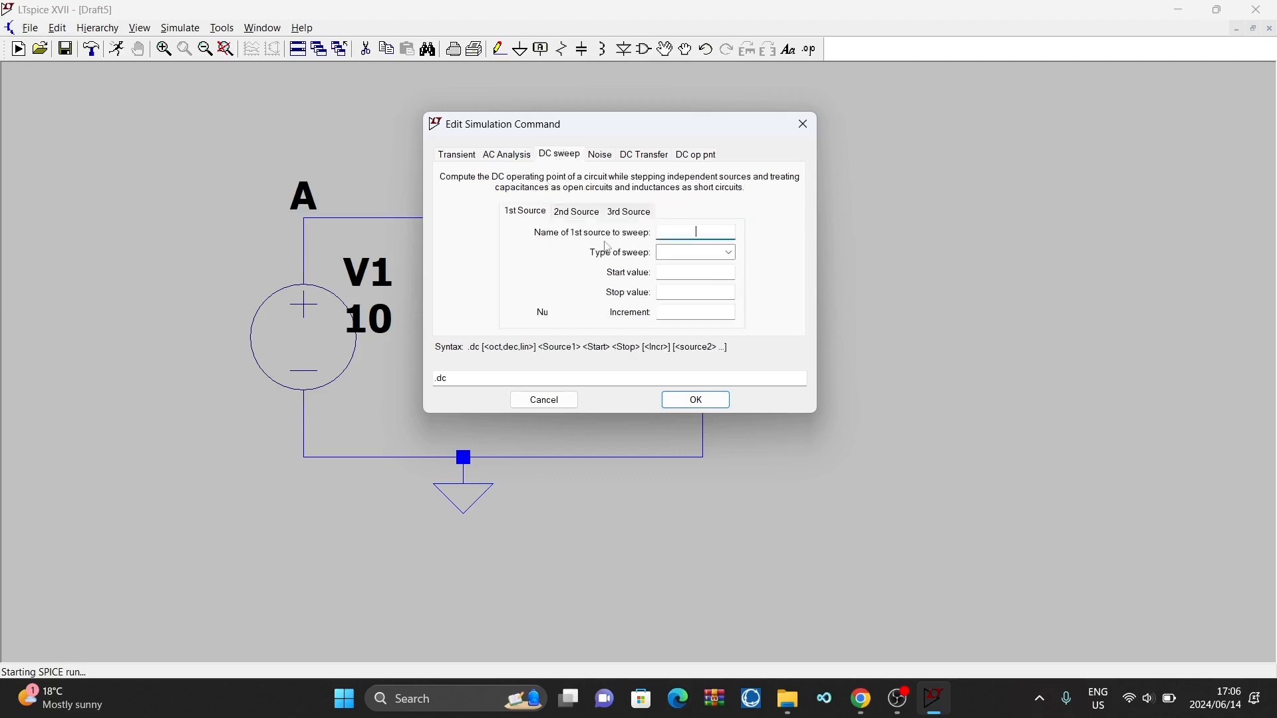
{"action": "left_click", "coordinate": [602, 155]}
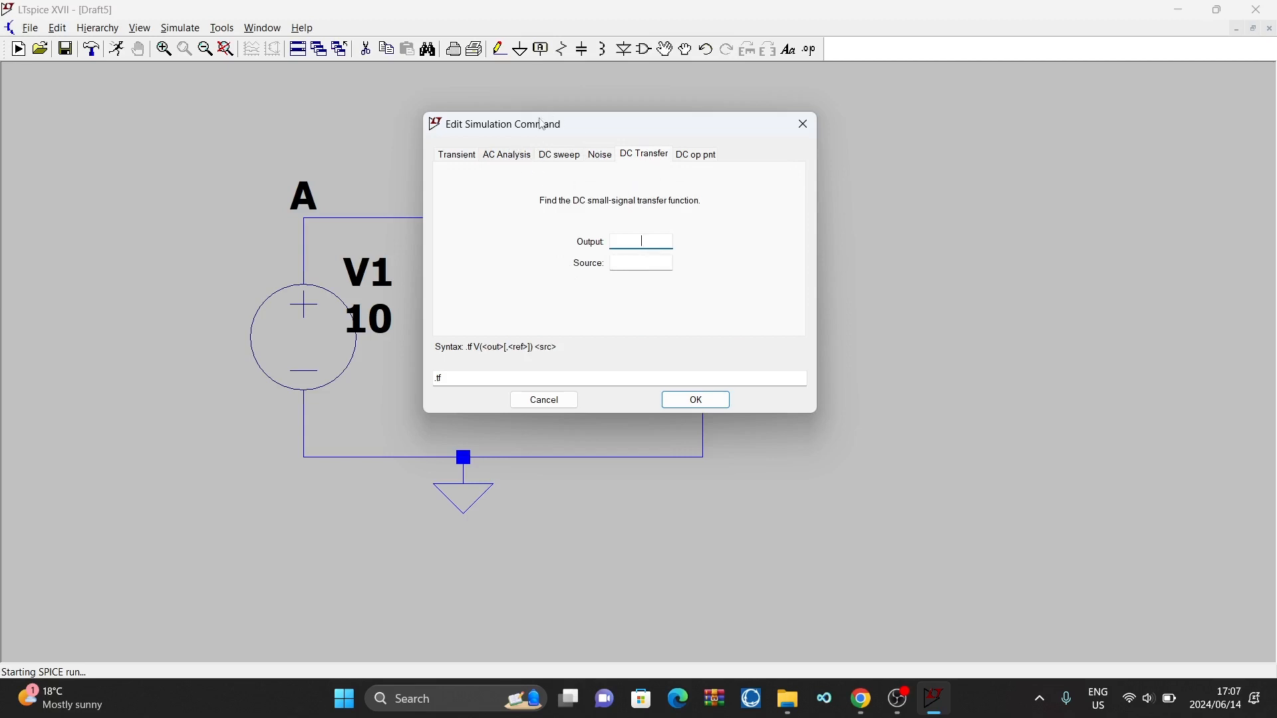
{"action": "left_click", "coordinate": [454, 160]}
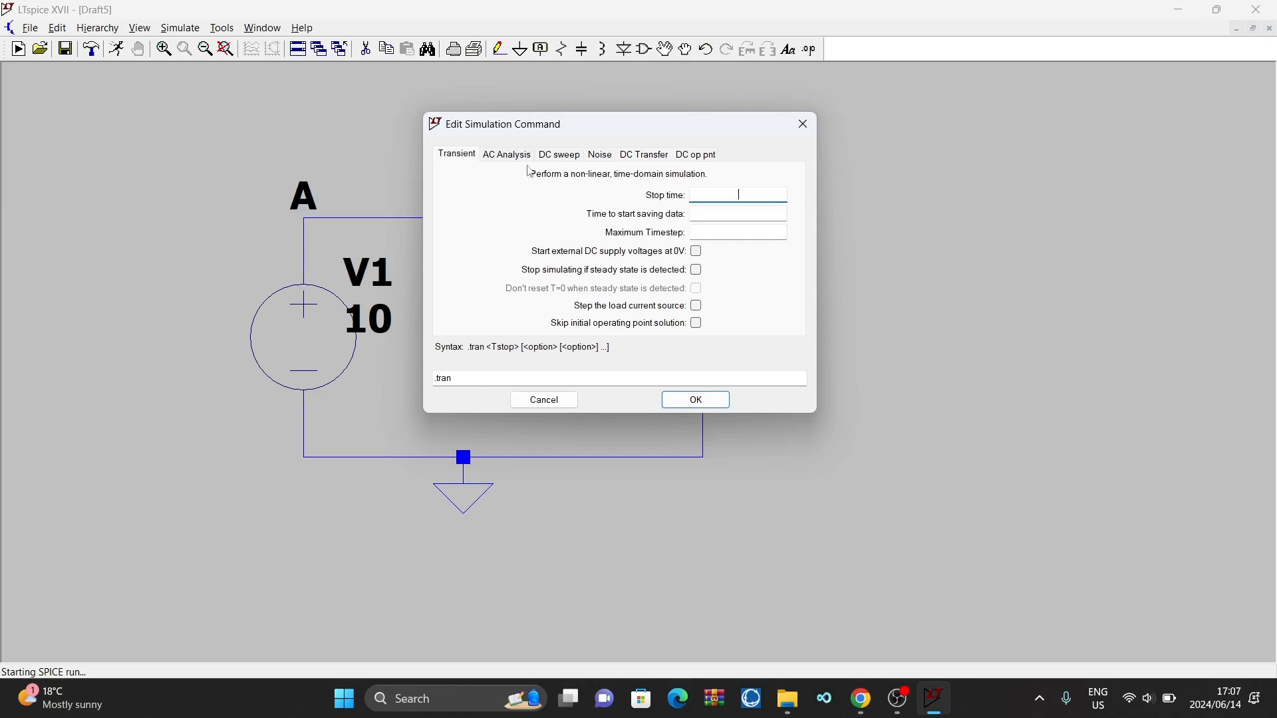
Choose the DC operating point analysis (.op) as the simulation command and run it on the circuit.
{"action": "left_click", "coordinate": [694, 157]}
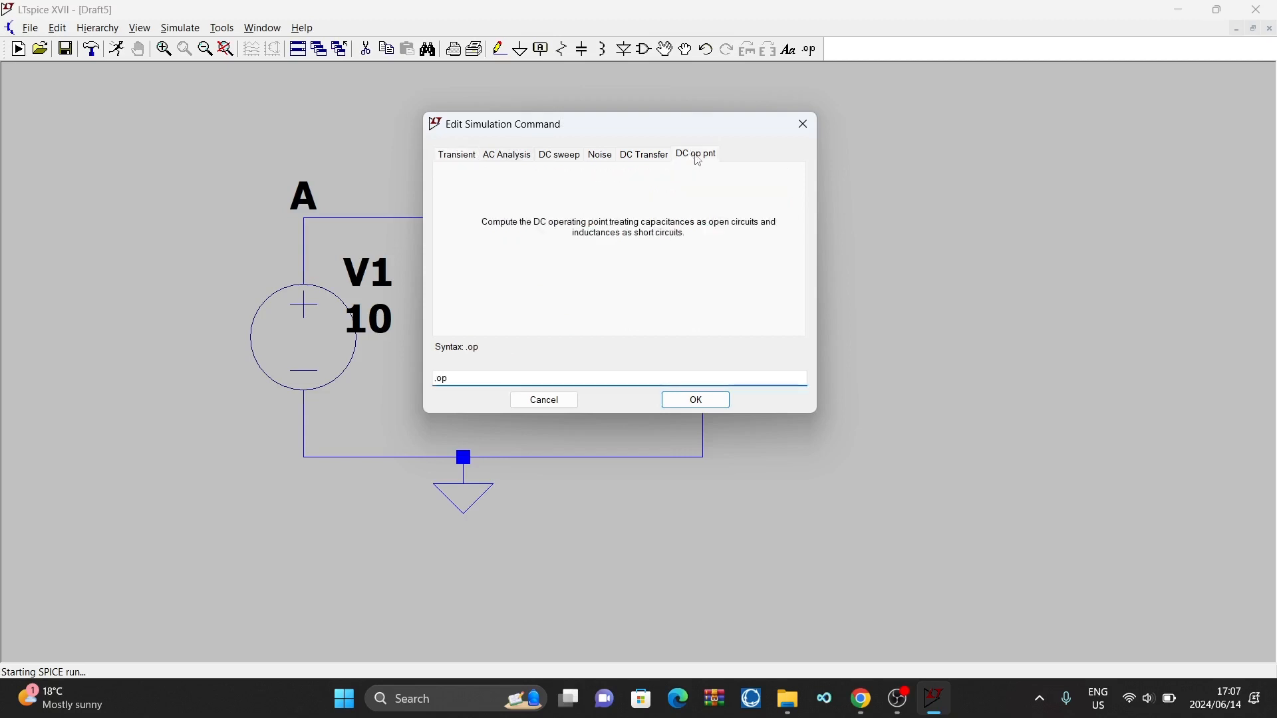
{"action": "left_click", "coordinate": [469, 155]}
{"action": "left_click", "coordinate": [700, 158]}
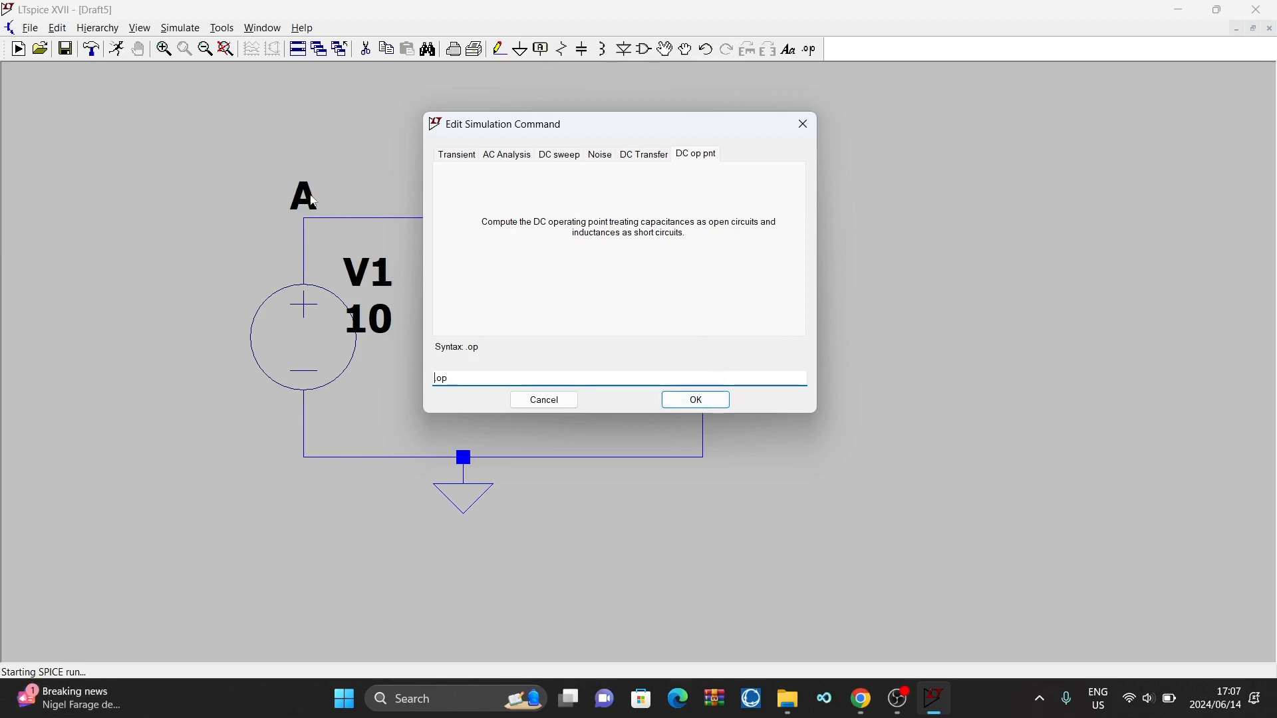
{"action": "left_click", "coordinate": [458, 155]}
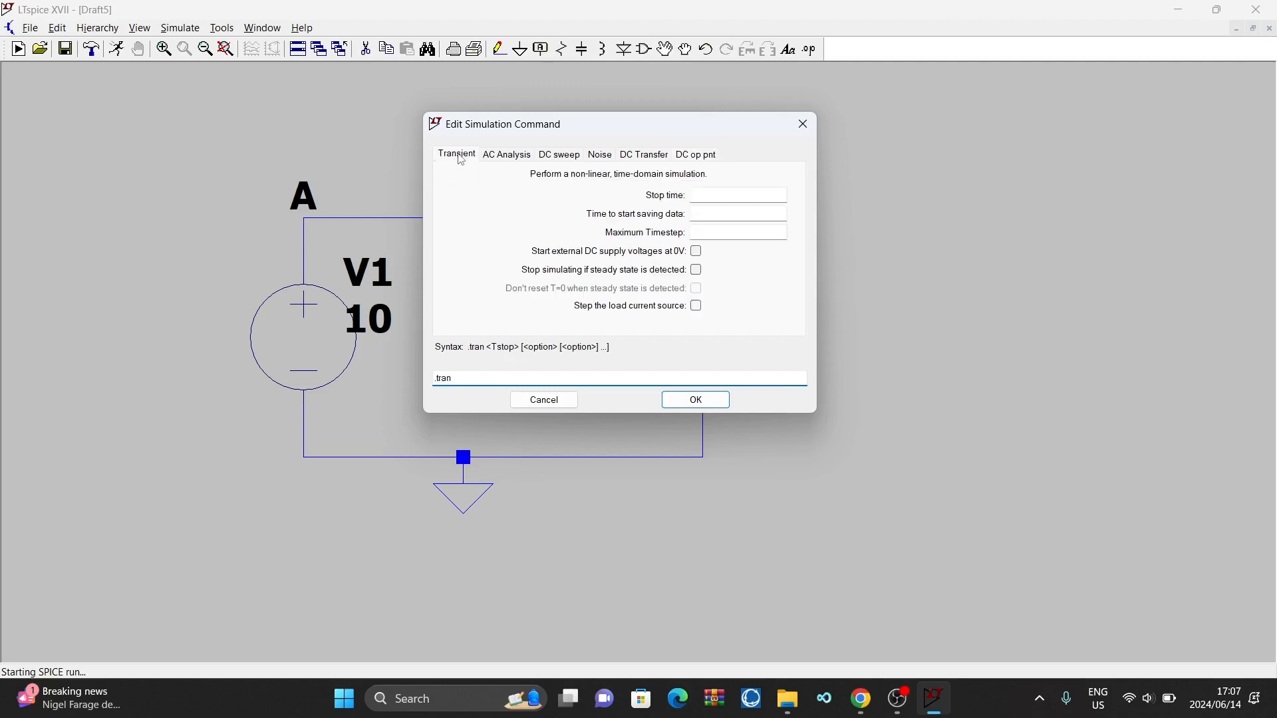
{"action": "left_click", "coordinate": [506, 154]}
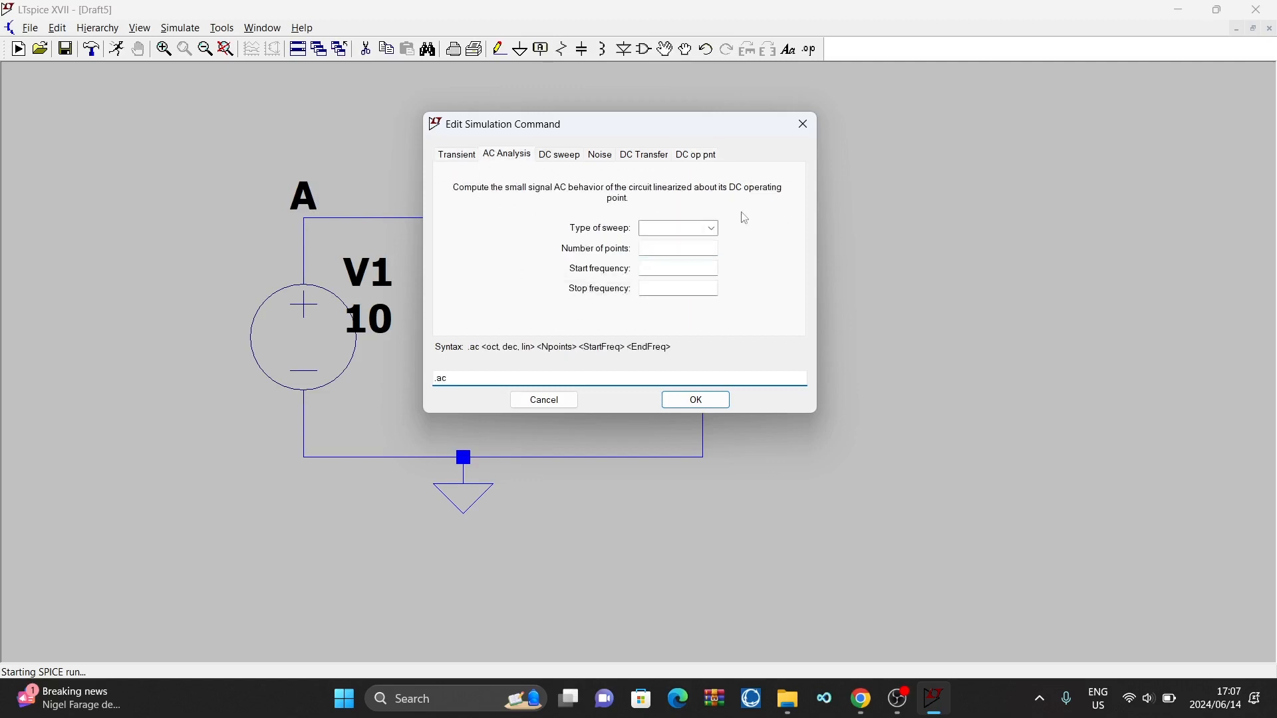
{"action": "left_click", "coordinate": [697, 155]}
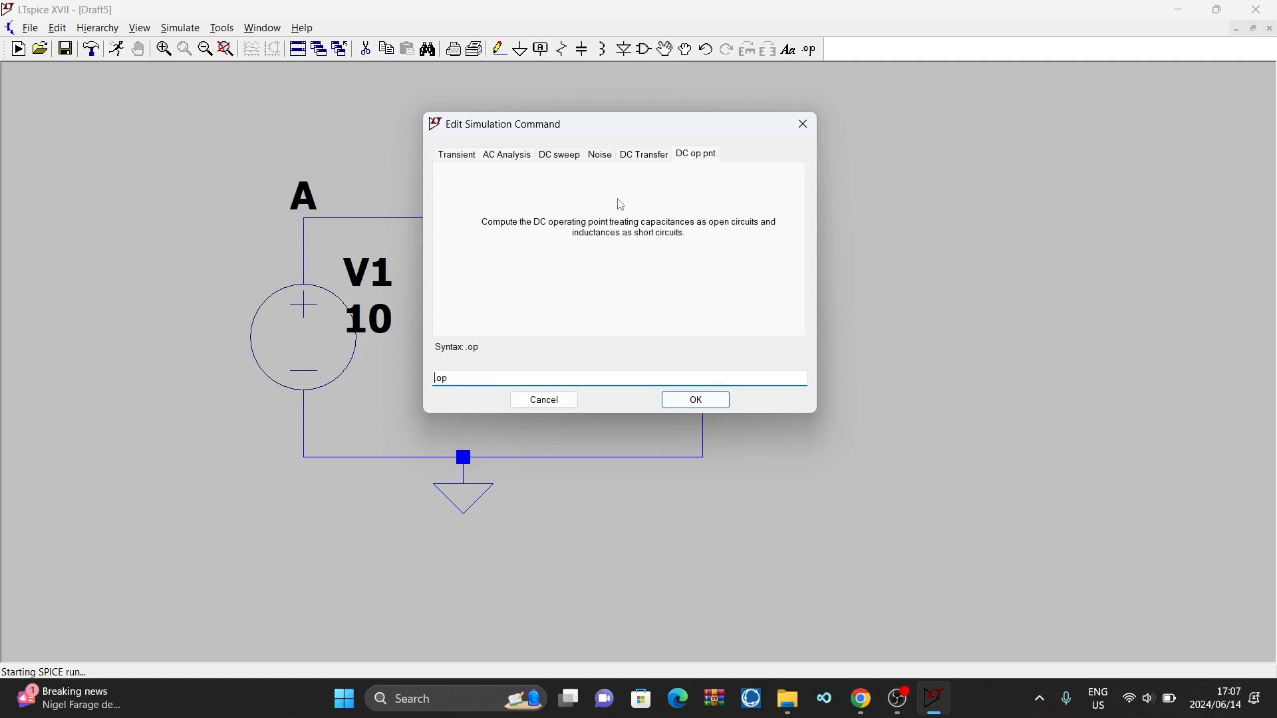
{"action": "left_click", "coordinate": [697, 401]}
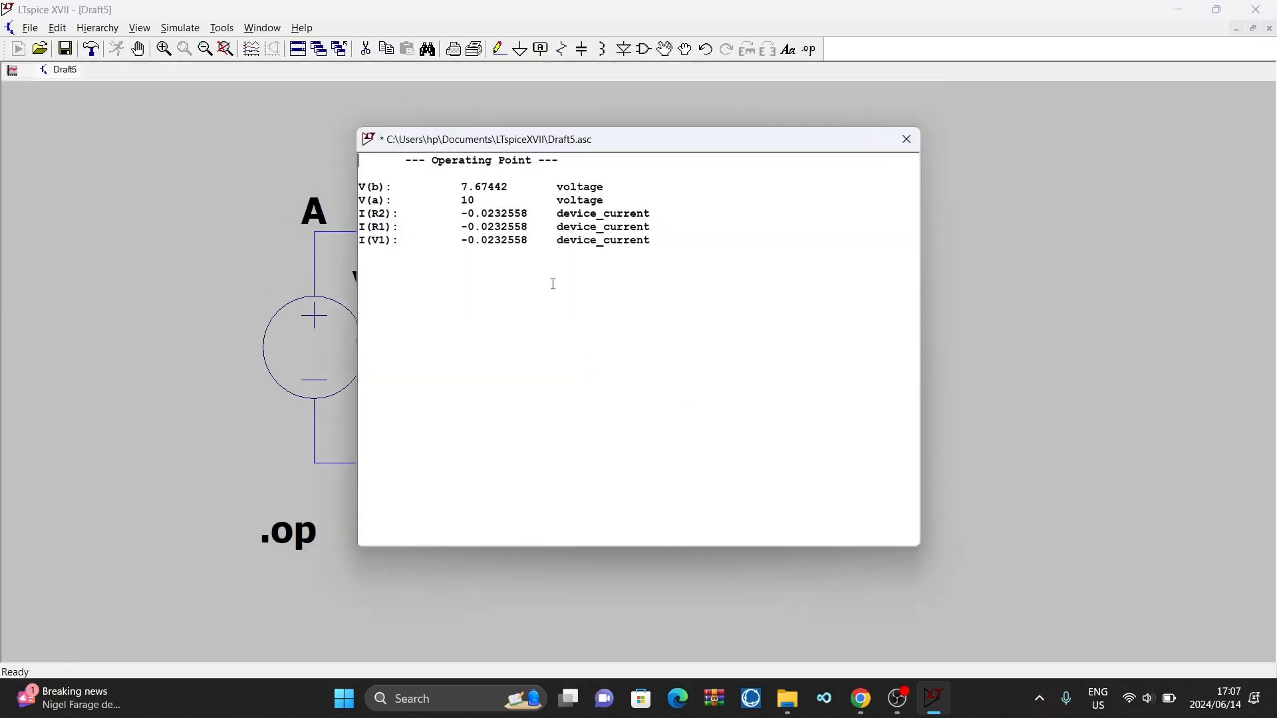
Examine the node voltages and the R2 current in the operating point results, close them, and check R1's operating point on the schematic.
{"action": "left_click_drag", "start_coordinate": [668, 151], "coordinate": [1059, 115]}
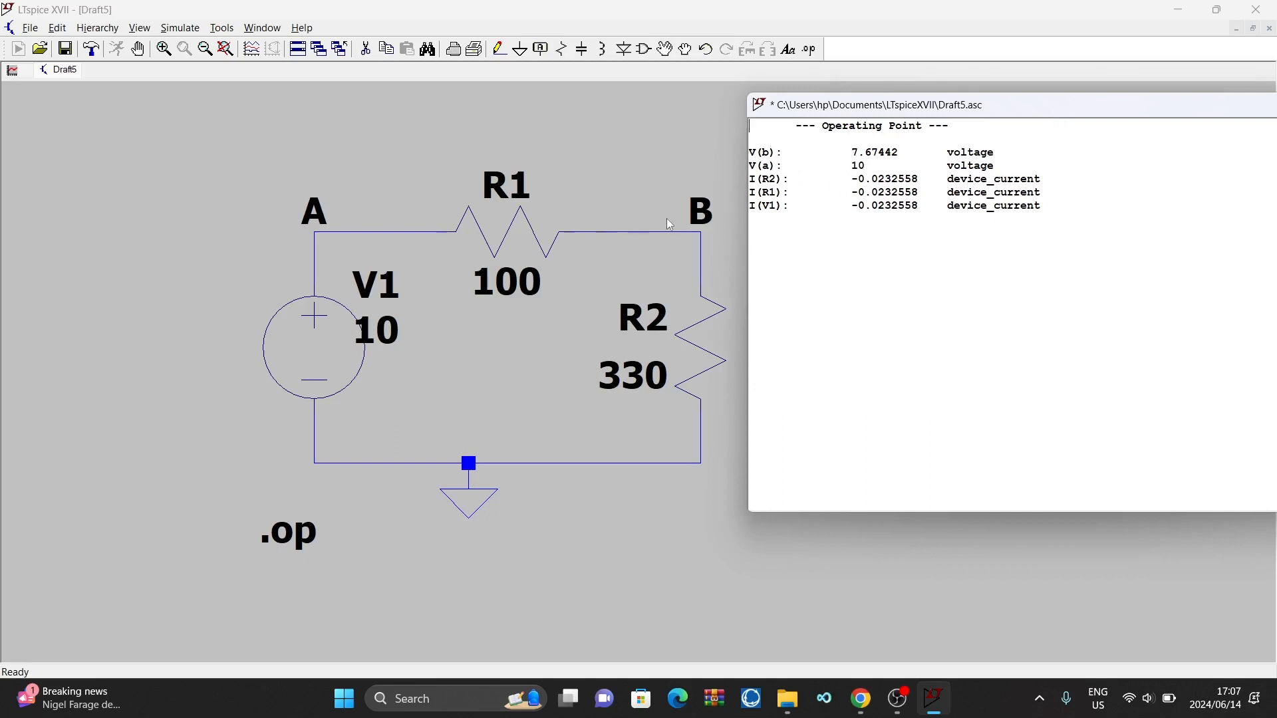
{"action": "left_click_drag", "start_coordinate": [845, 157], "coordinate": [919, 154]}
{"action": "left_click_drag", "start_coordinate": [862, 178], "coordinate": [922, 180]}
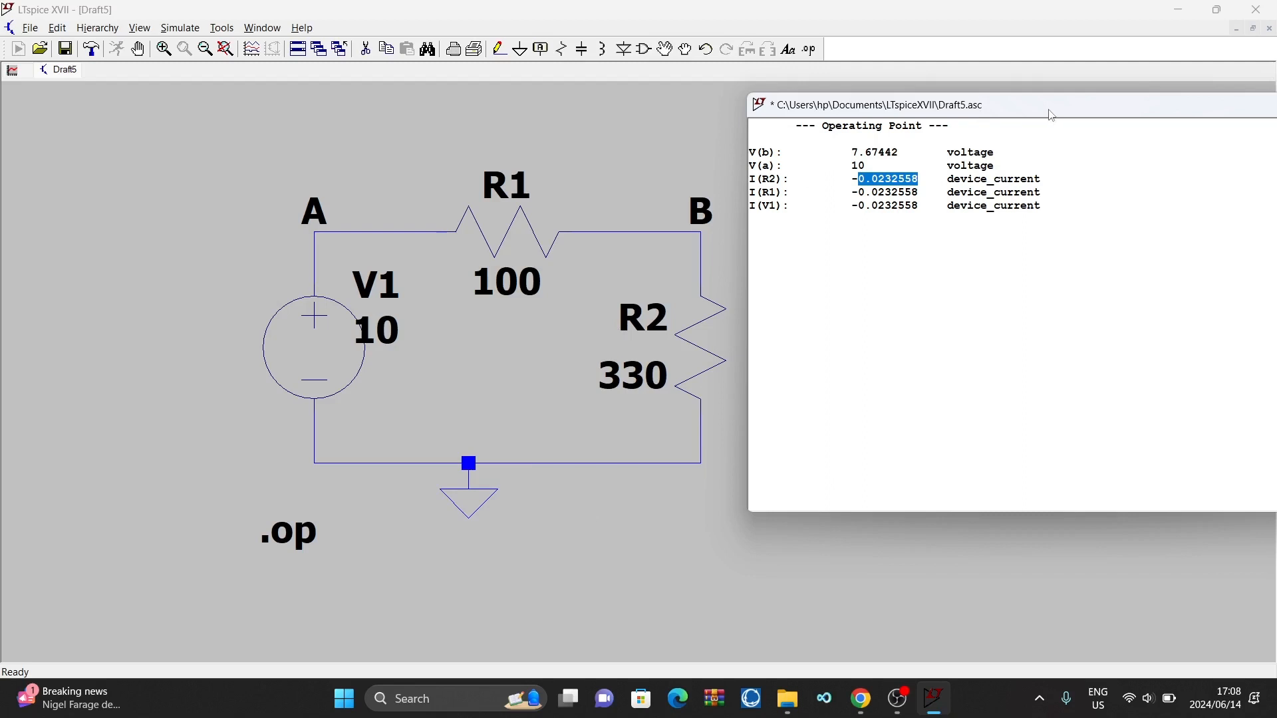
{"action": "left_click_drag", "start_coordinate": [1051, 115], "coordinate": [807, 197]}
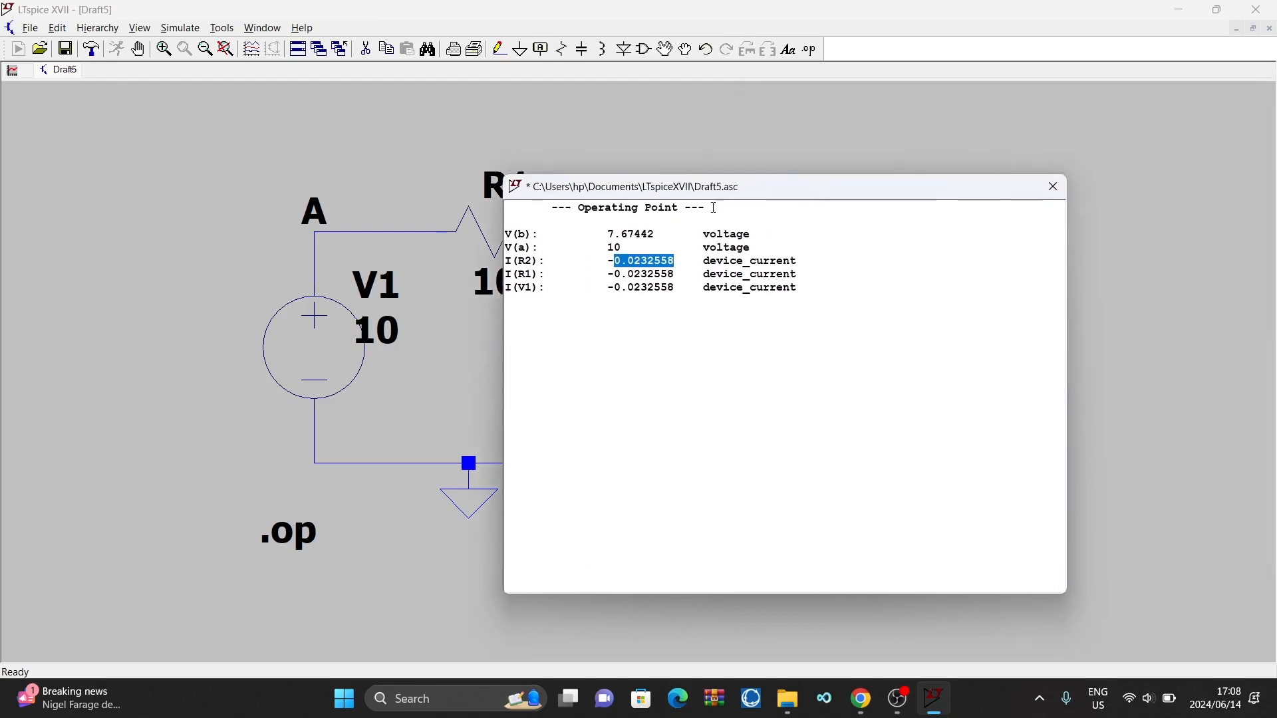
{"action": "left_click", "coordinate": [1055, 186]}
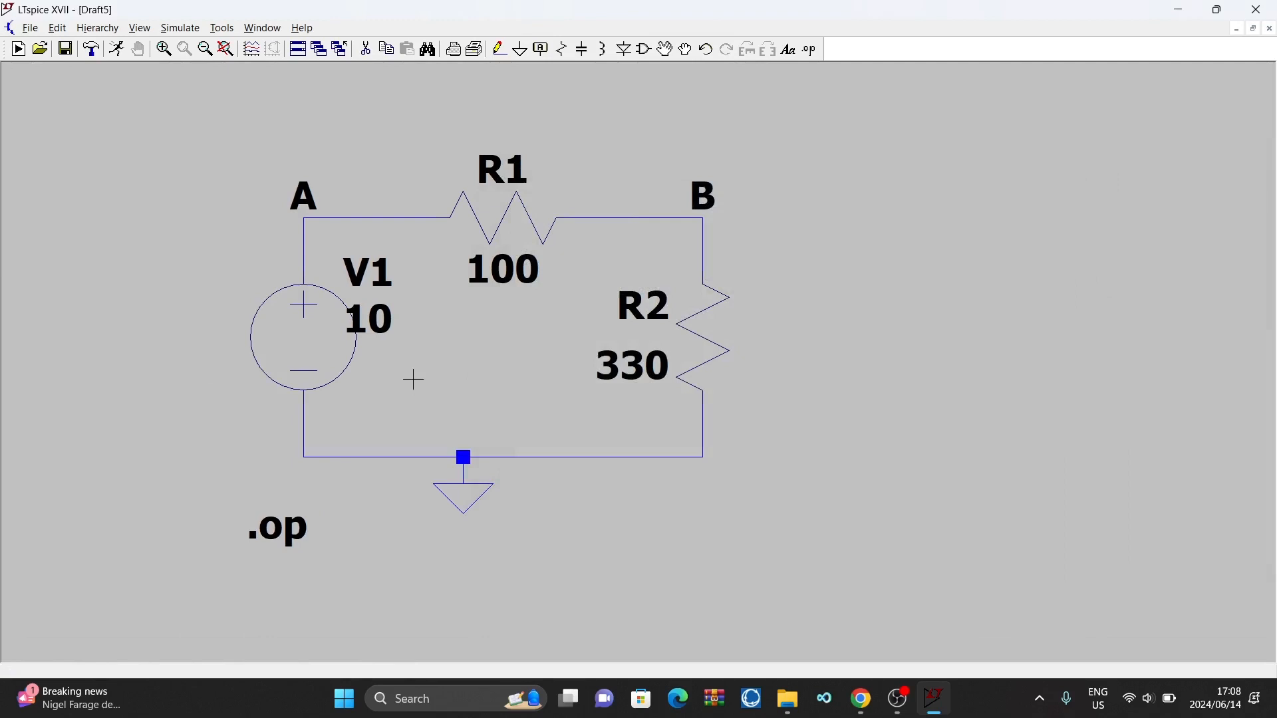
{"action": "mouse_move", "coordinate": [502, 243]}
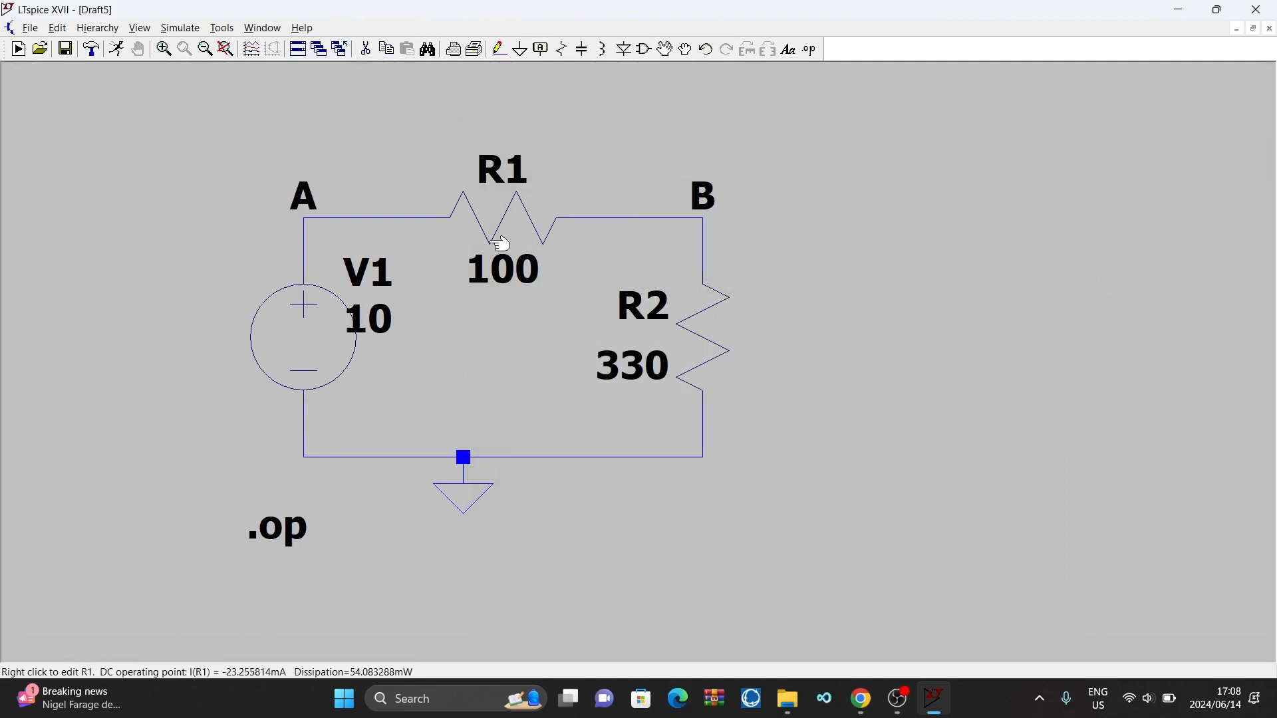
Delete resistor R2, net label B and the wires that connected R2 to R1 and to ground.
{"action": "left_click", "coordinate": [366, 49]}
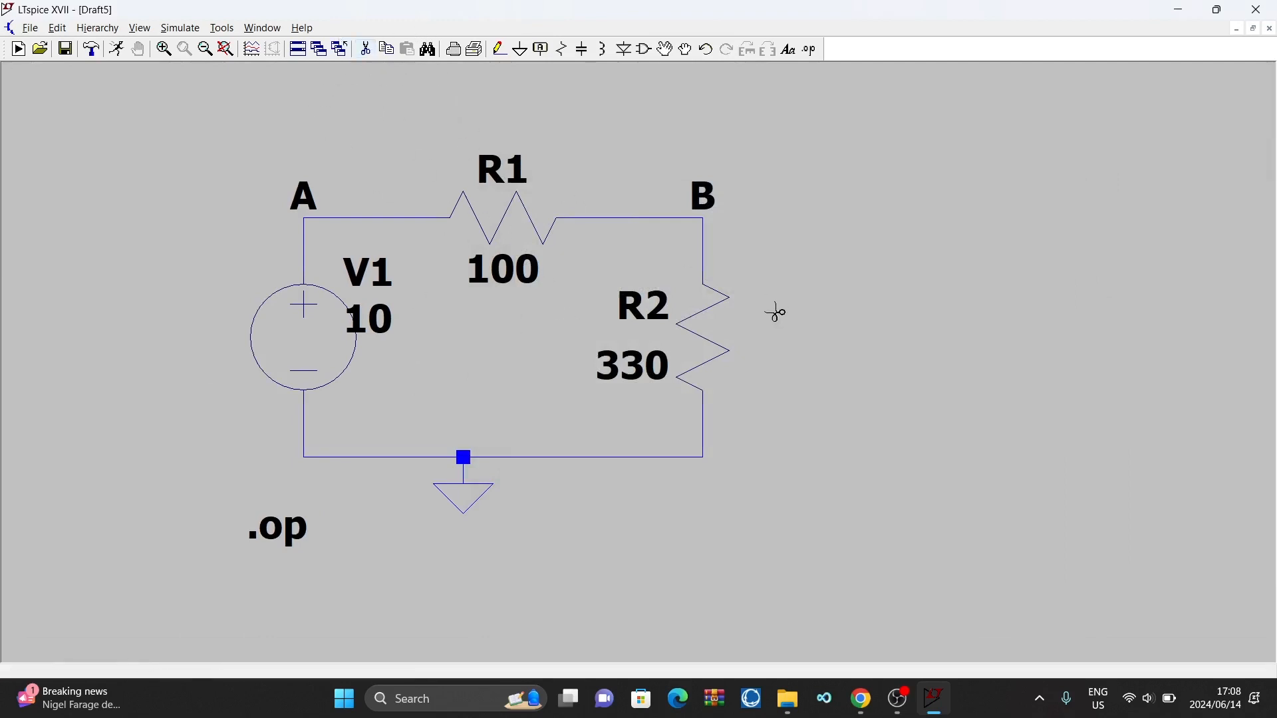
{"action": "left_click", "coordinate": [700, 315]}
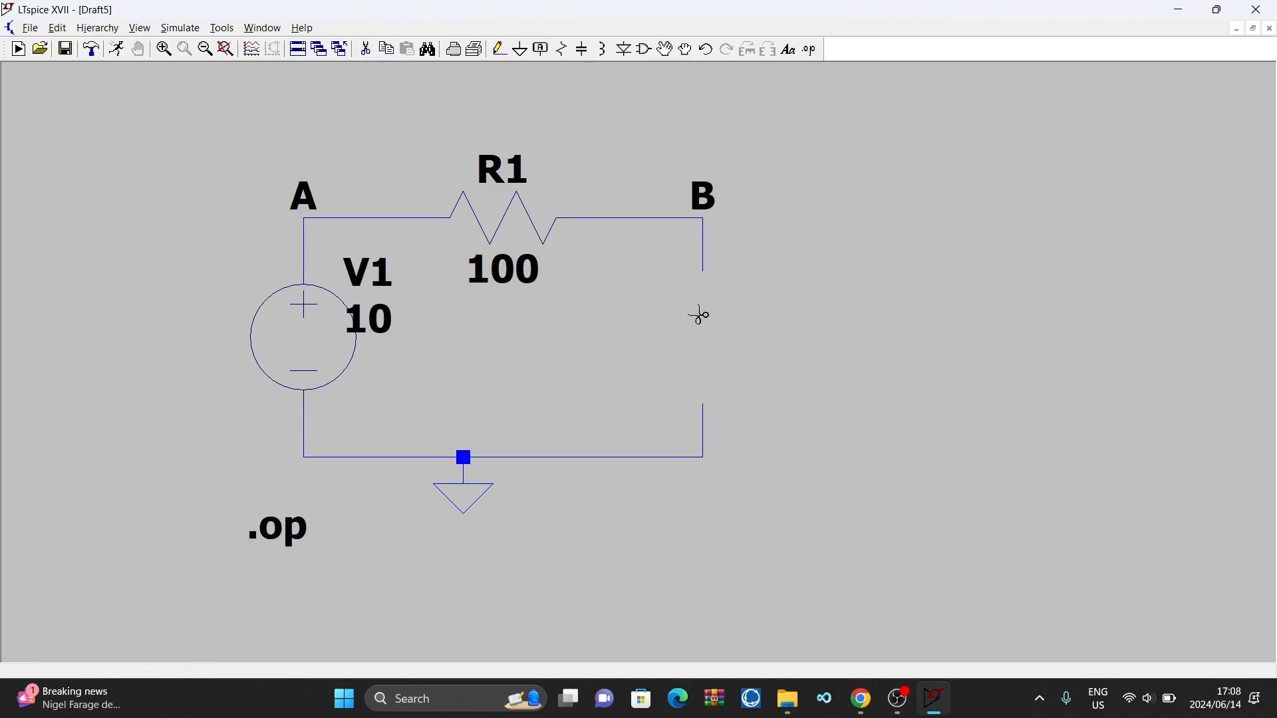
{"action": "left_click", "coordinate": [705, 245]}
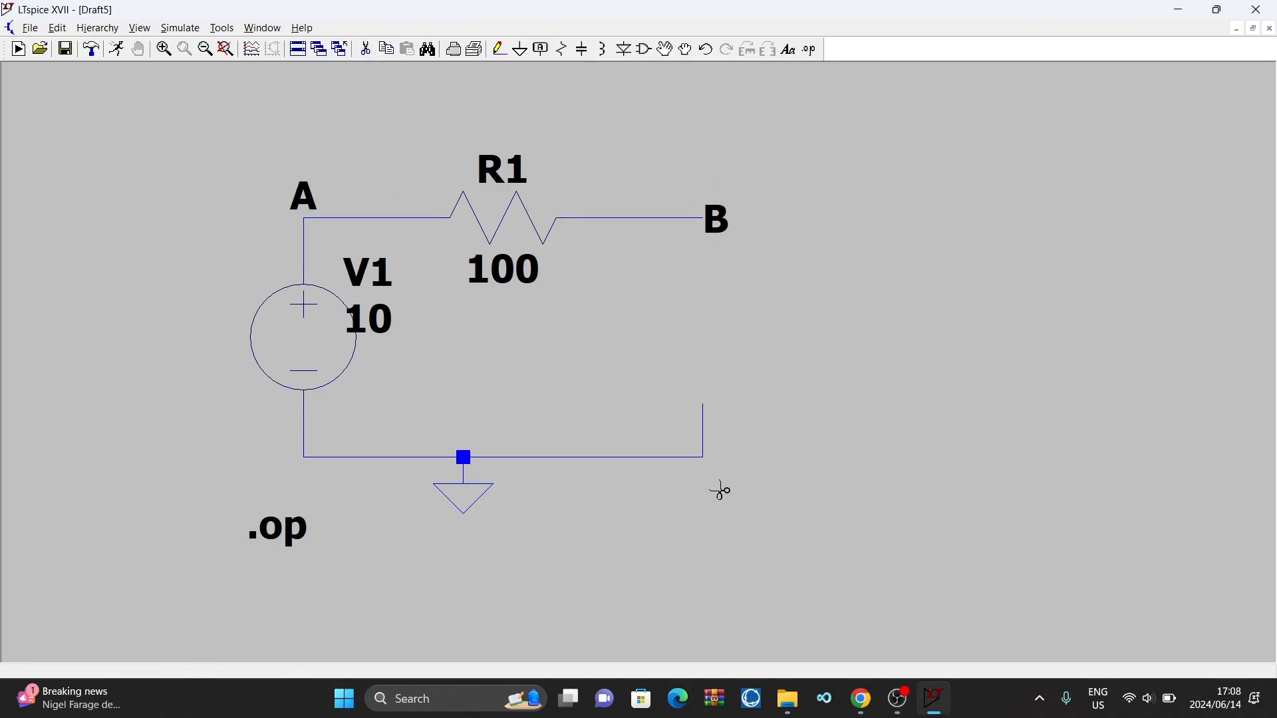
{"action": "left_click", "coordinate": [704, 436]}
{"action": "left_click", "coordinate": [714, 220]}
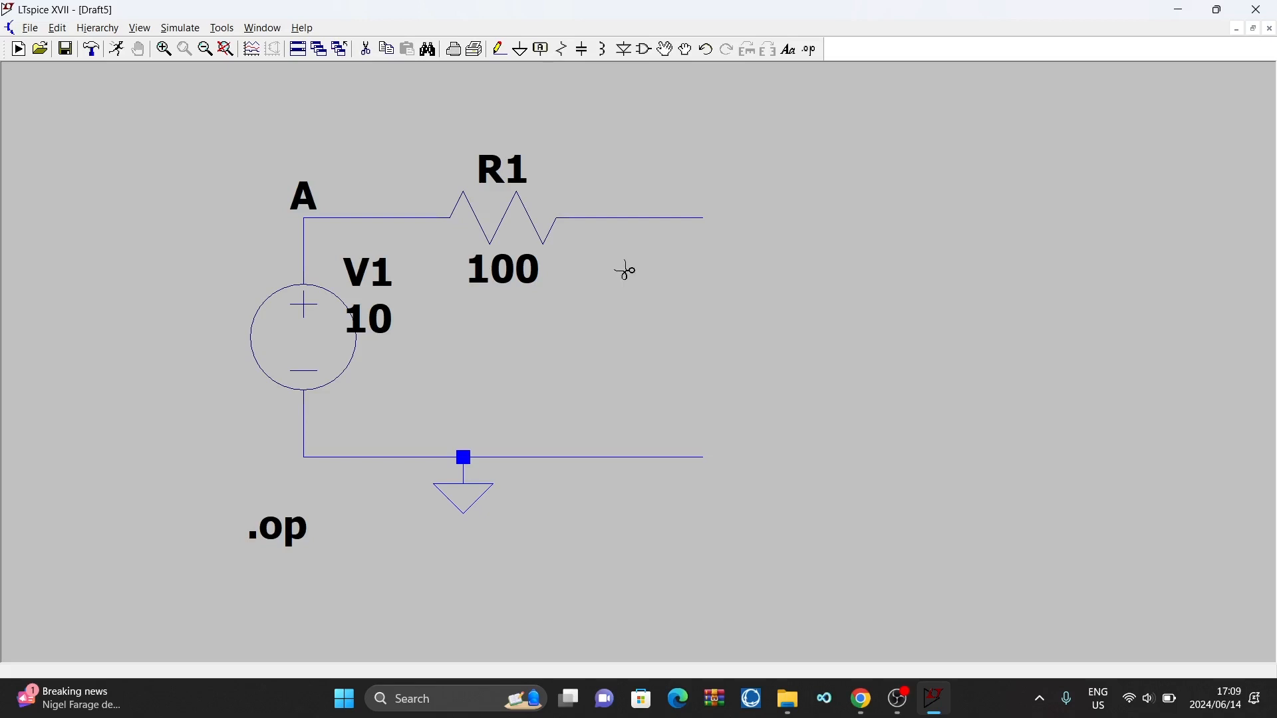
{"action": "left_click", "coordinate": [642, 218]}
{"action": "left_click", "coordinate": [625, 457]}
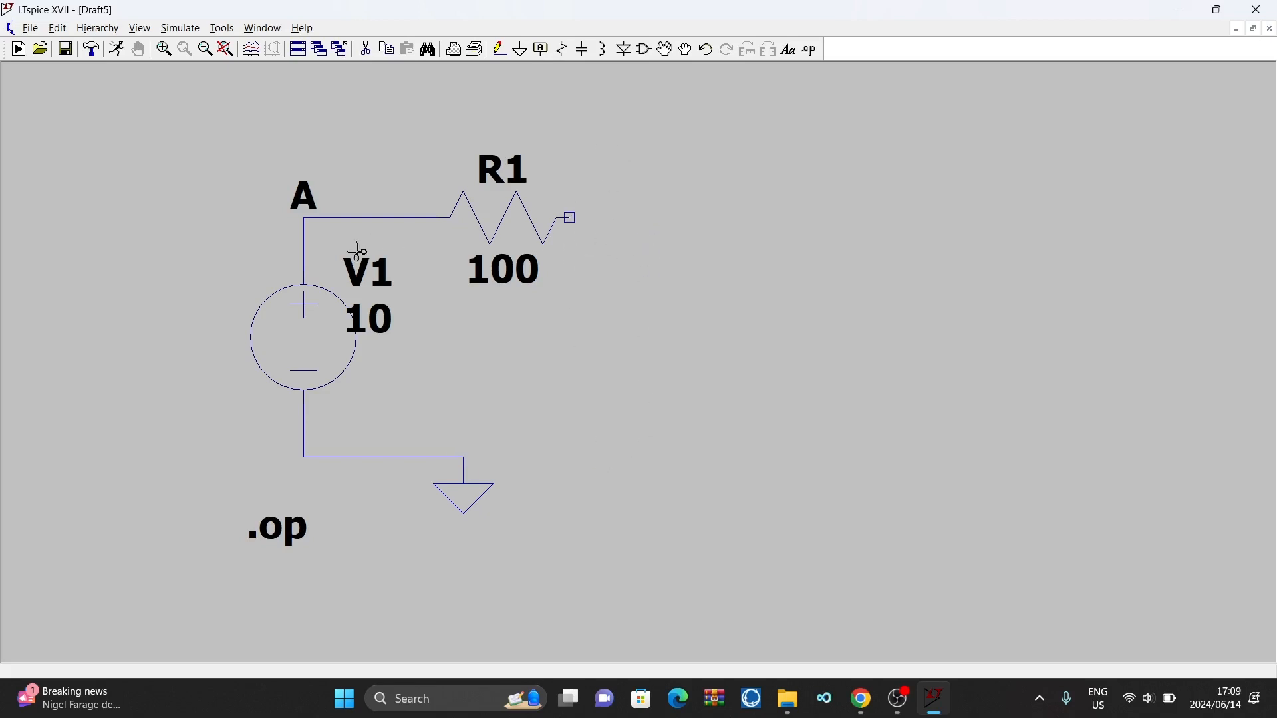
Wire the free end of R1 down to the ground node to close the single-resistor loop.
{"action": "left_click", "coordinate": [523, 52]}
{"action": "left_click", "coordinate": [570, 218]}
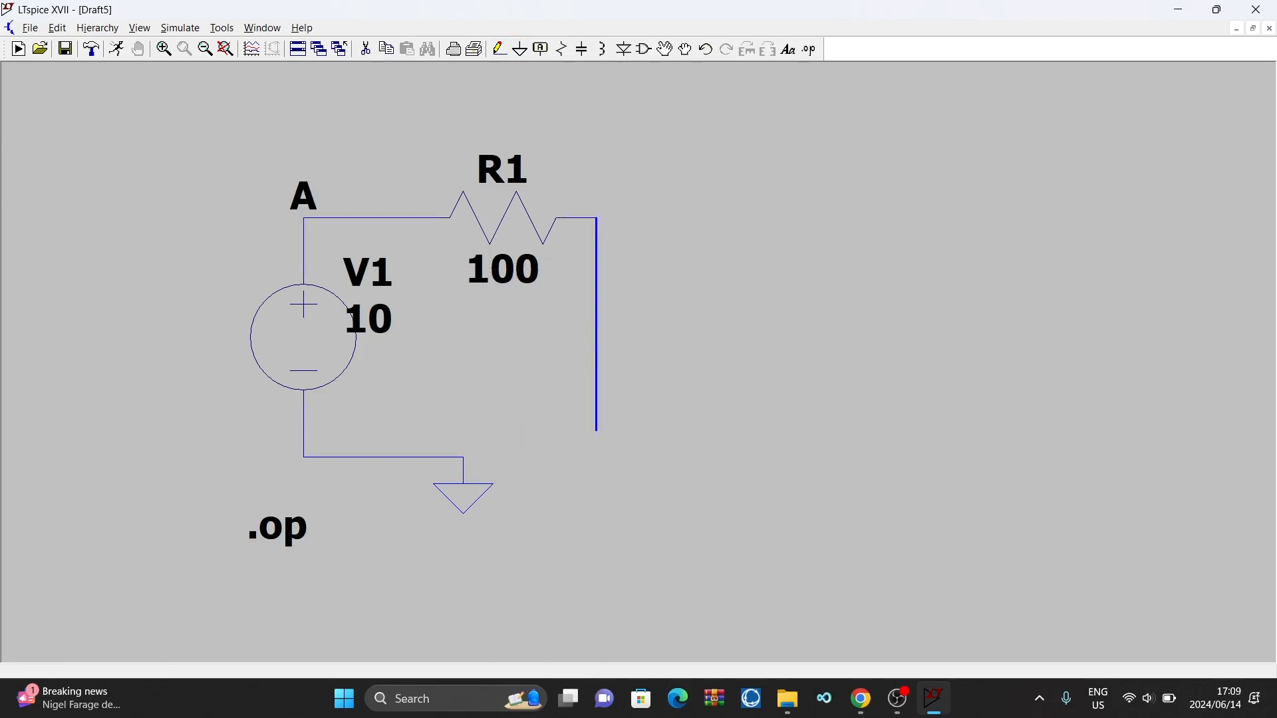
{"action": "left_click", "coordinate": [464, 458]}
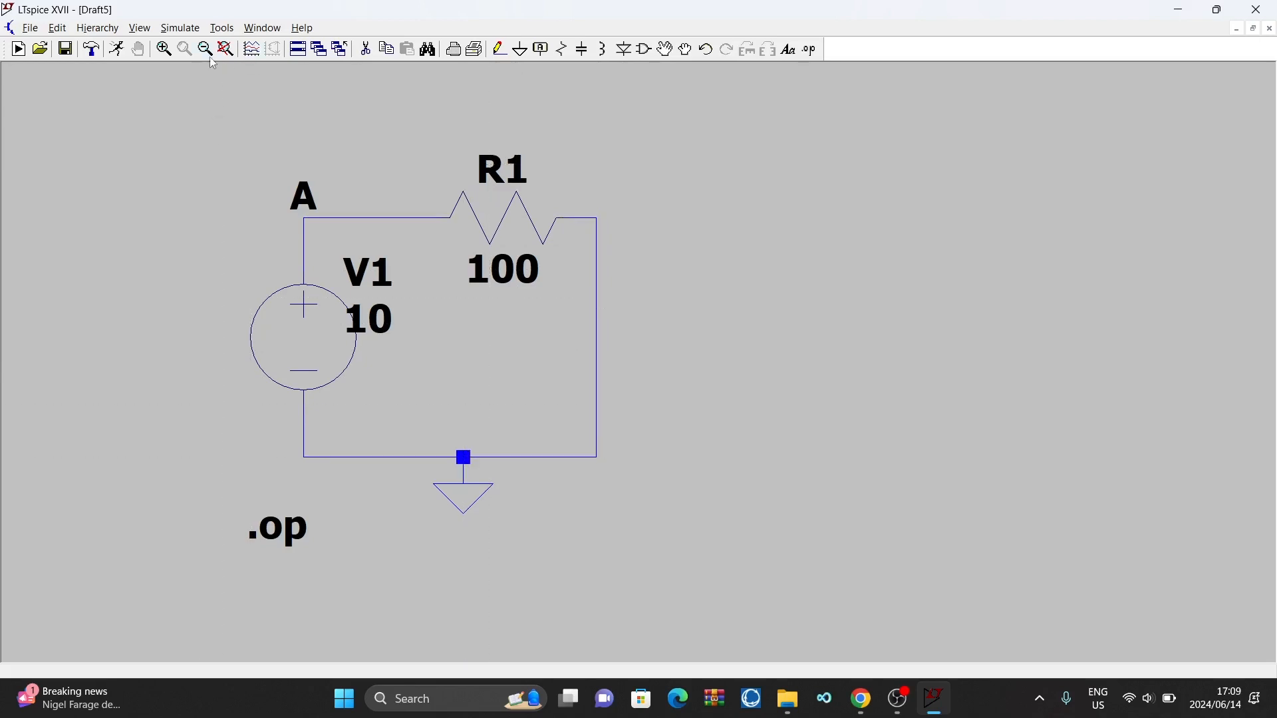
Rerun the operating point simulation, examine the voltage at A and the currents of R1 and V1, and close the results.
{"action": "left_click", "coordinate": [120, 50]}
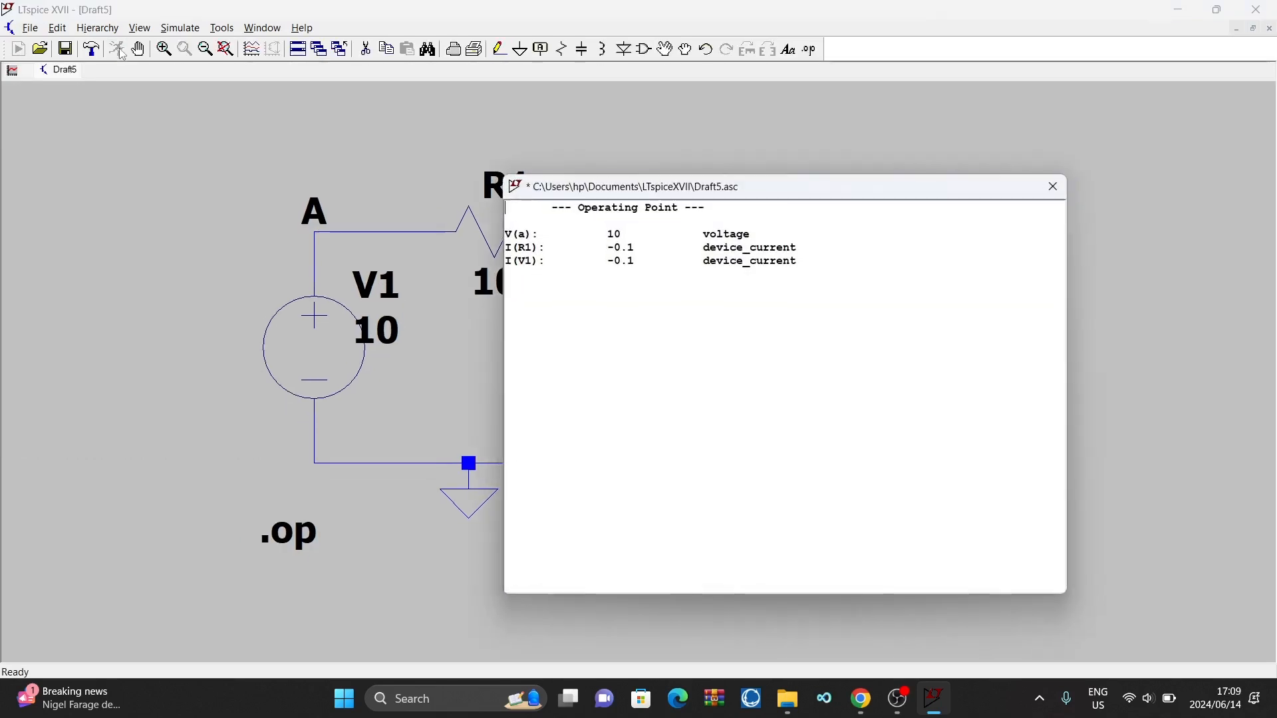
{"action": "left_click_drag", "start_coordinate": [817, 188], "coordinate": [976, 136]}
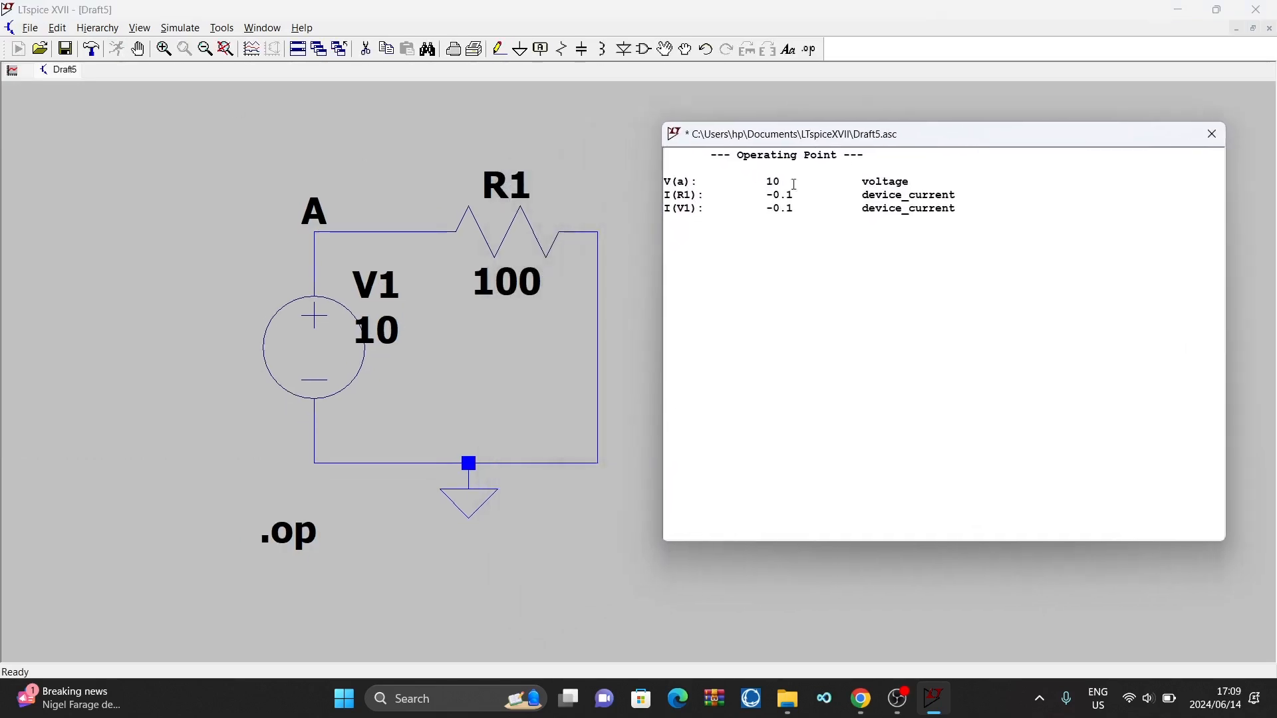
{"action": "mouse_move", "coordinate": [767, 195]}
{"action": "left_mouse_down"}
{"action": "mouse_move", "coordinate": [818, 194]}
{"action": "mouse_move", "coordinate": [759, 217]}
{"action": "mouse_move", "coordinate": [798, 221]}
{"action": "mouse_move", "coordinate": [747, 180]}
{"action": "left_mouse_up"}
{"action": "left_click", "coordinate": [1221, 135]}
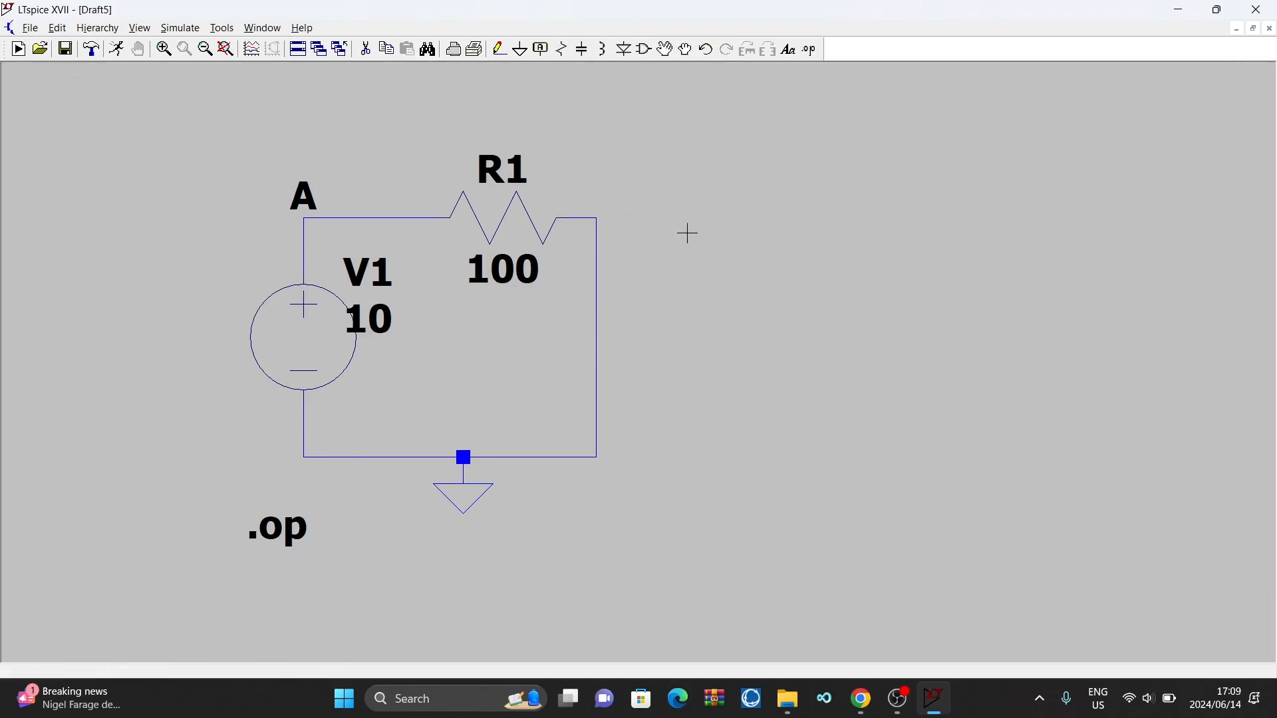
{"action": "scroll", "coordinate": [688, 233], "scroll_direction": "up", "scroll_amount": 1}
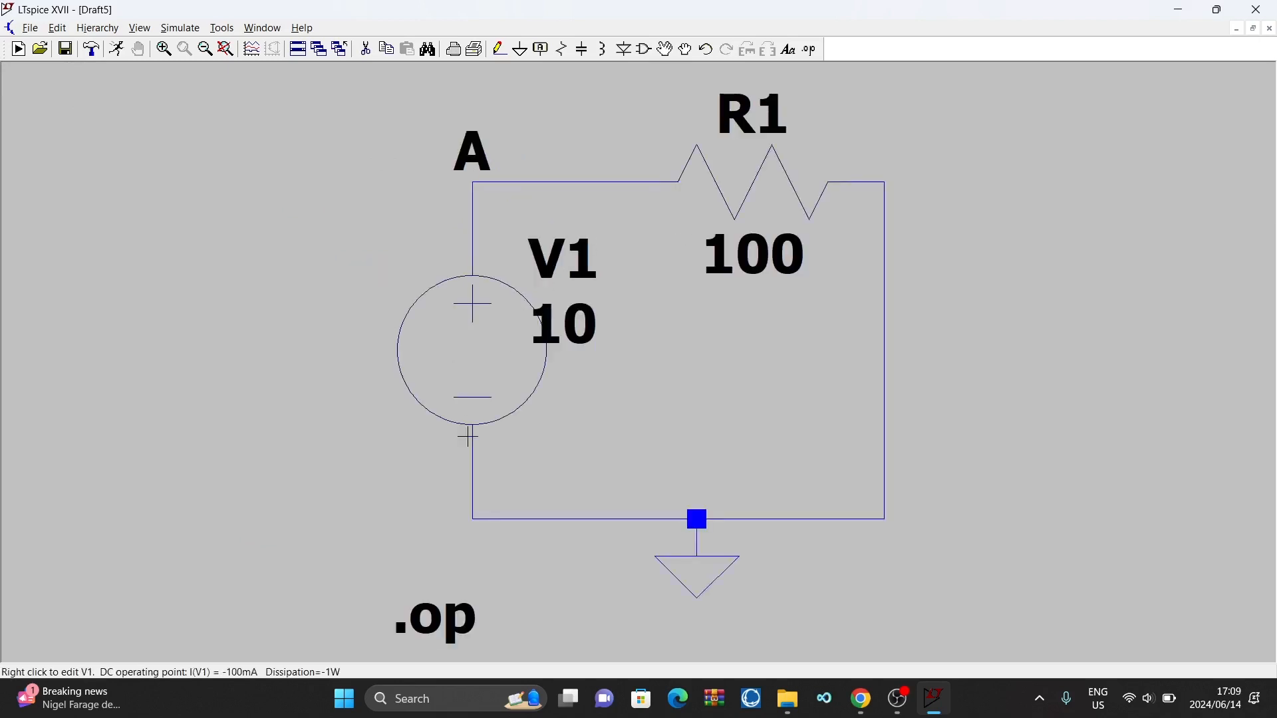